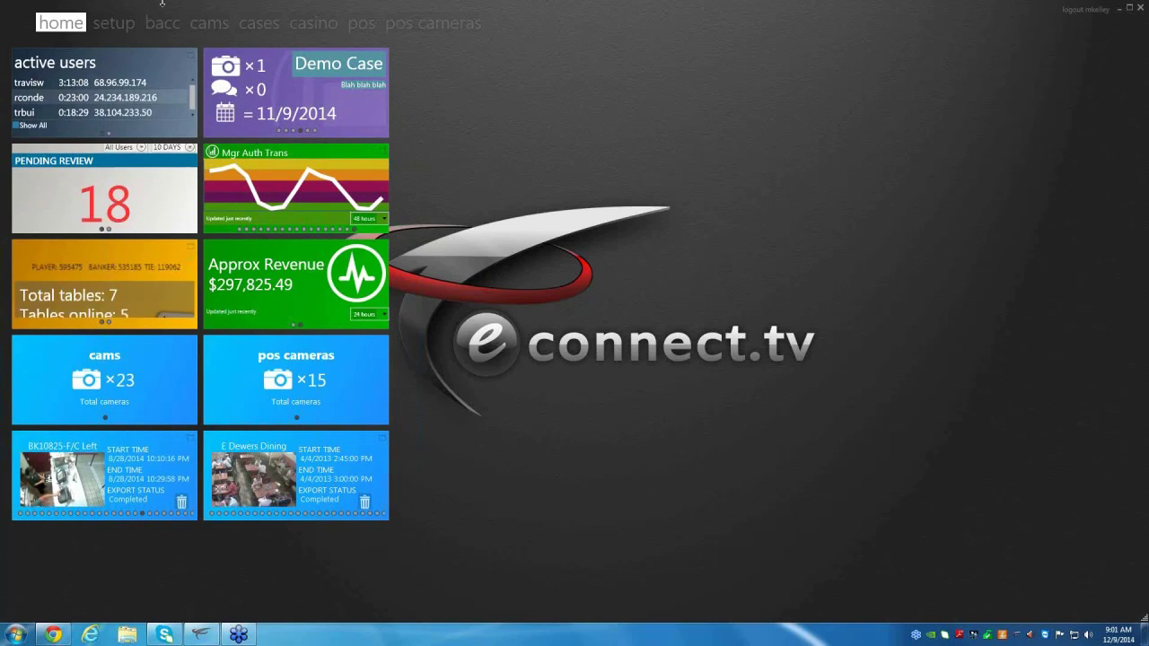
# Expand the active users tile into a full panel and page through its seven listed users.
pyautogui.click(193, 57)
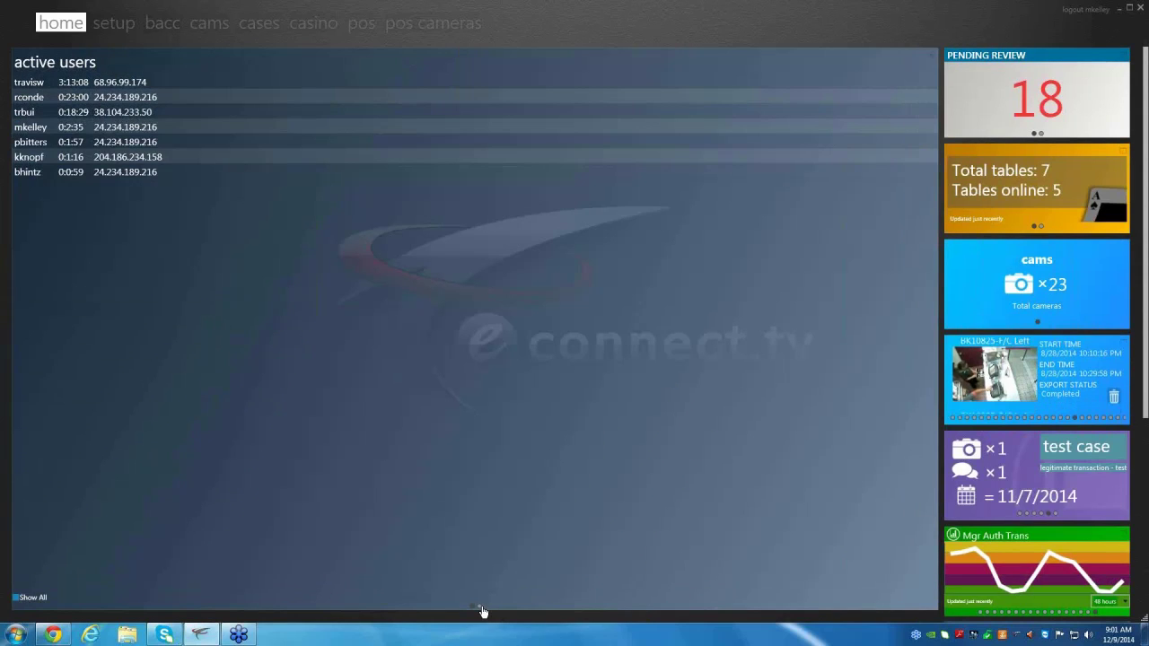
pyautogui.click(483, 610)
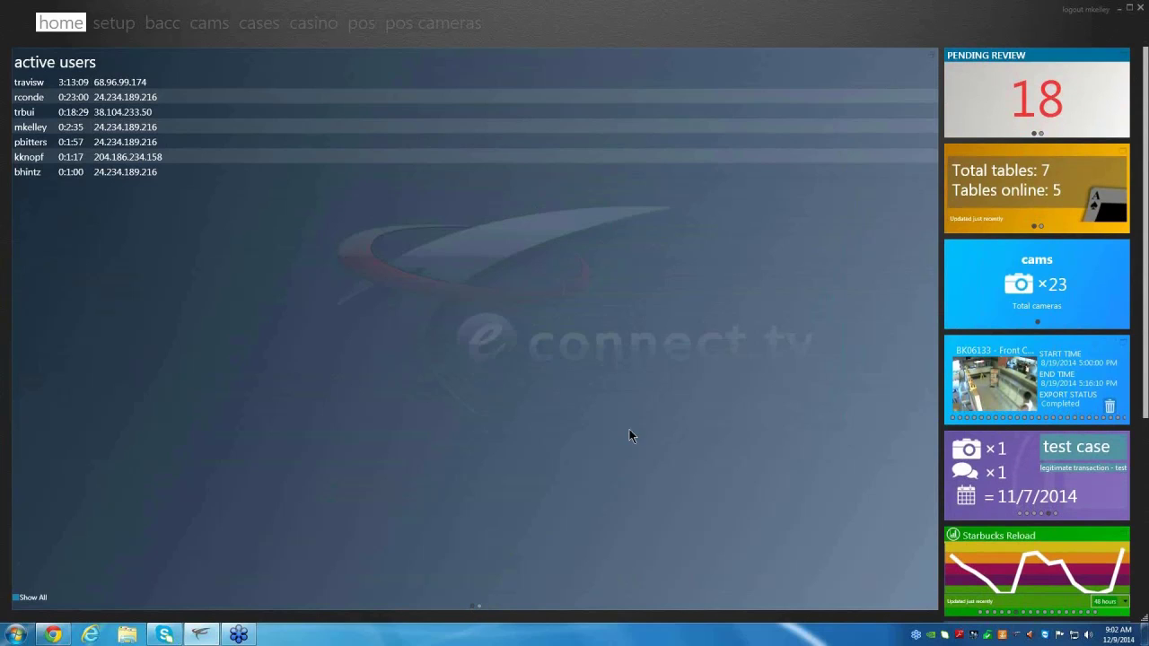
# Collapse the expanded active users panel back into its dashboard tile.
pyautogui.click(933, 60)
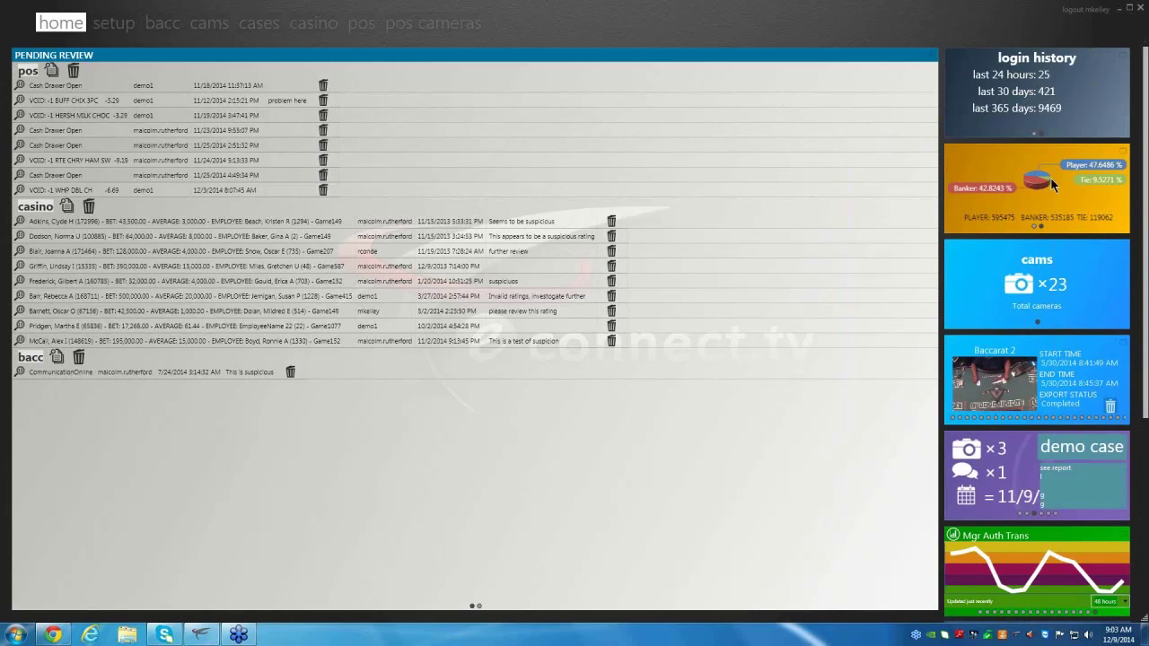
# Compare the Pending Review list with the login bar chart, then collapse the chart to a tile.
pyautogui.click(969, 186)
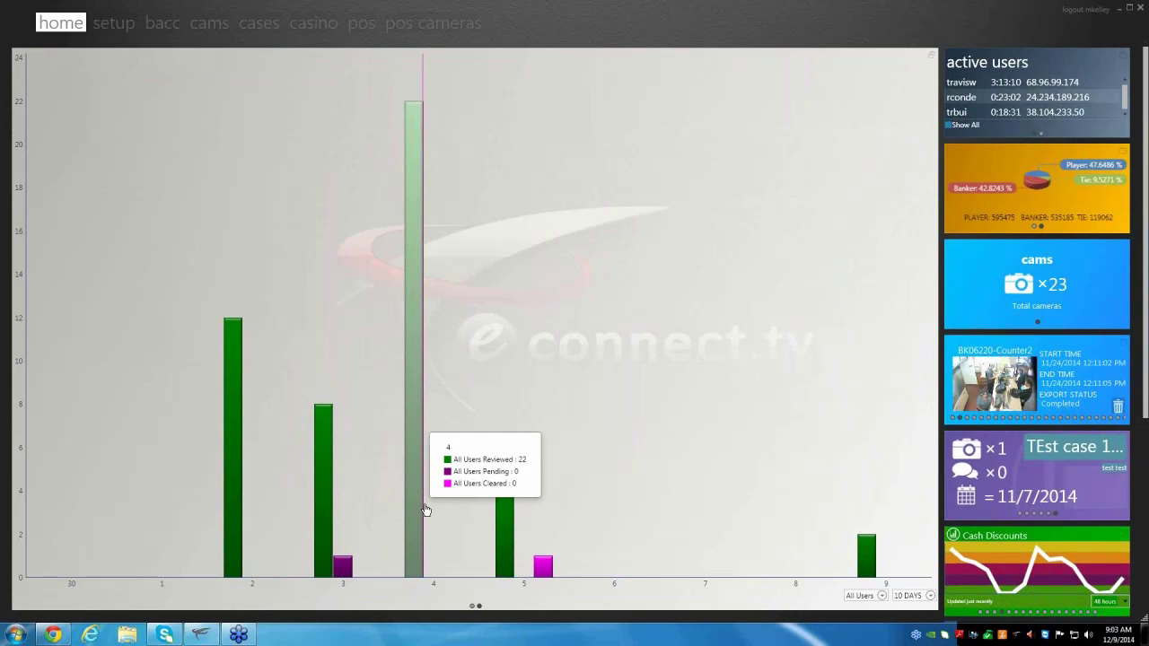
pyautogui.click(474, 609)
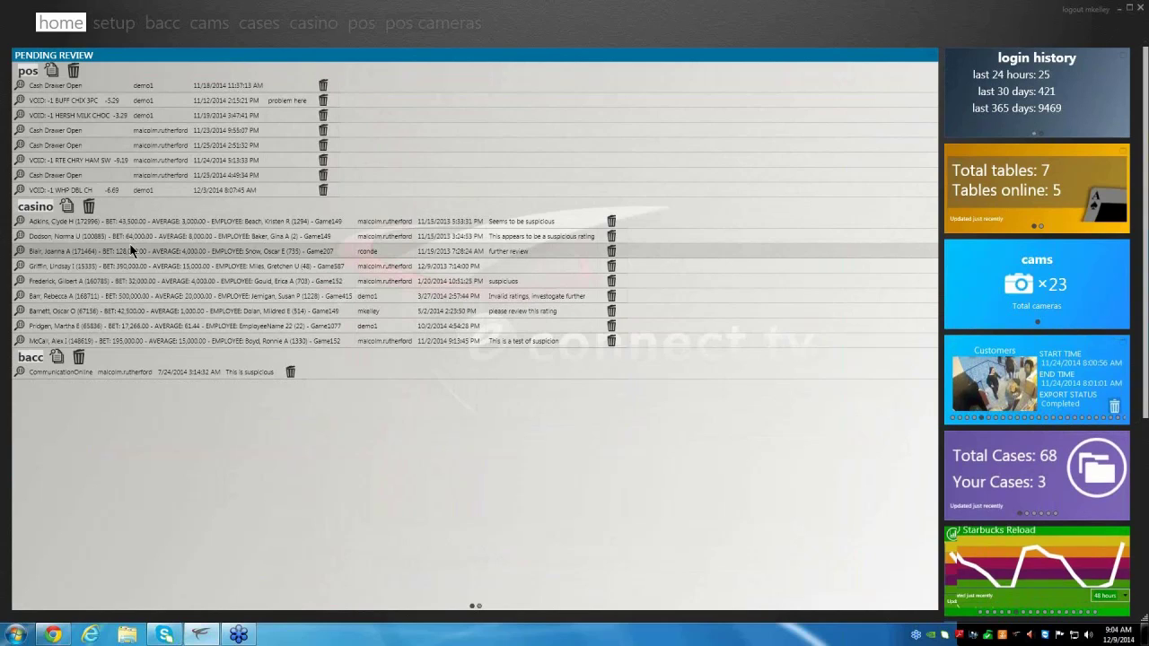
pyautogui.click(479, 607)
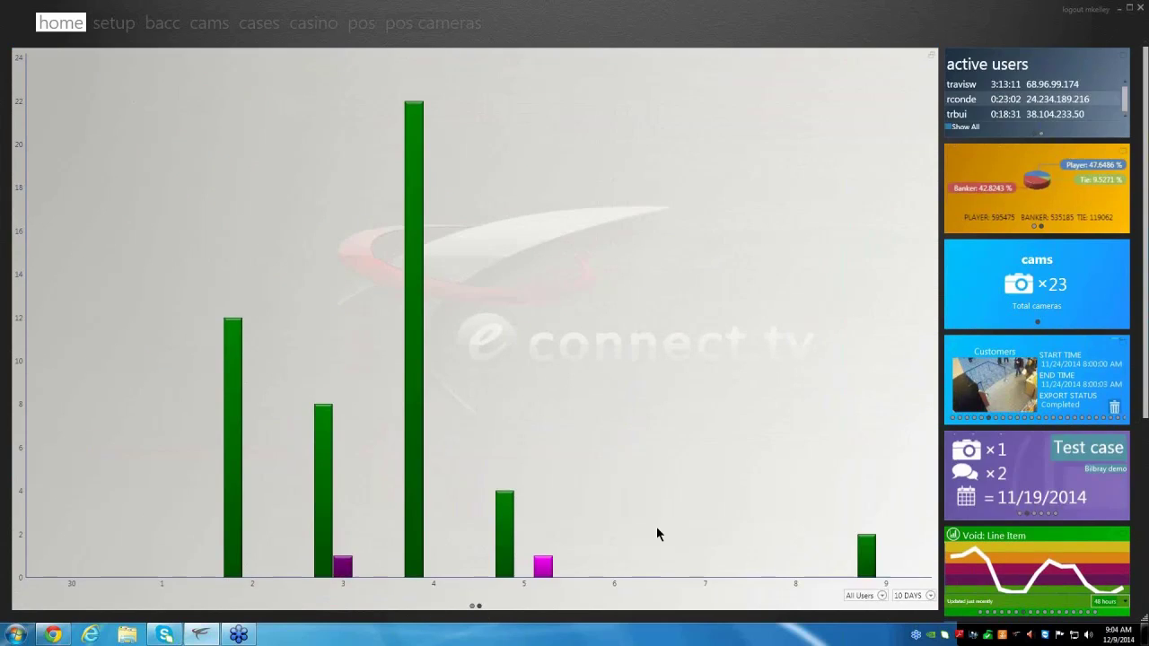
pyautogui.click(932, 57)
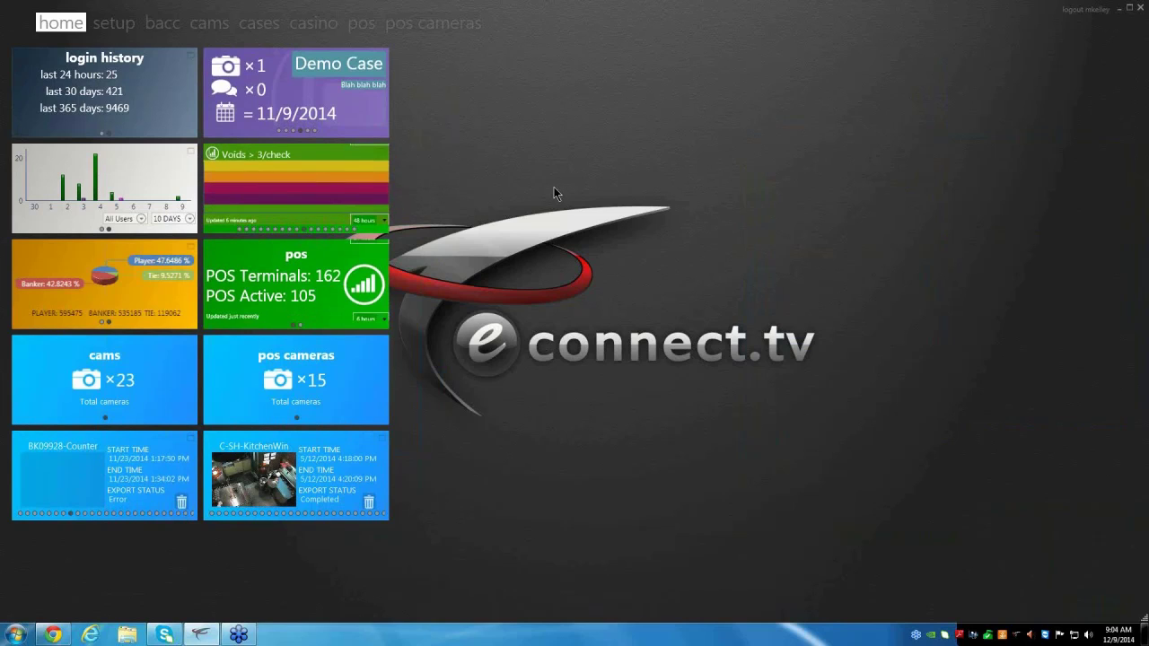
# In cams > pos cameras, add all four E Burger King camera feeds to the view.
pyautogui.click(215, 23)
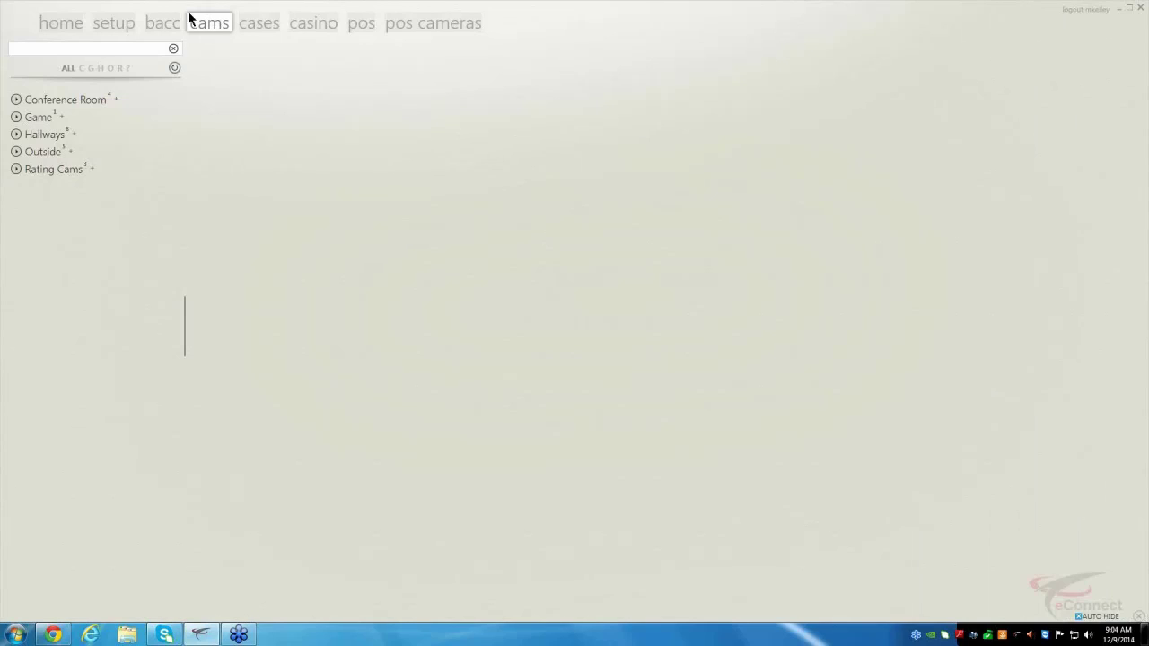
pyautogui.click(419, 25)
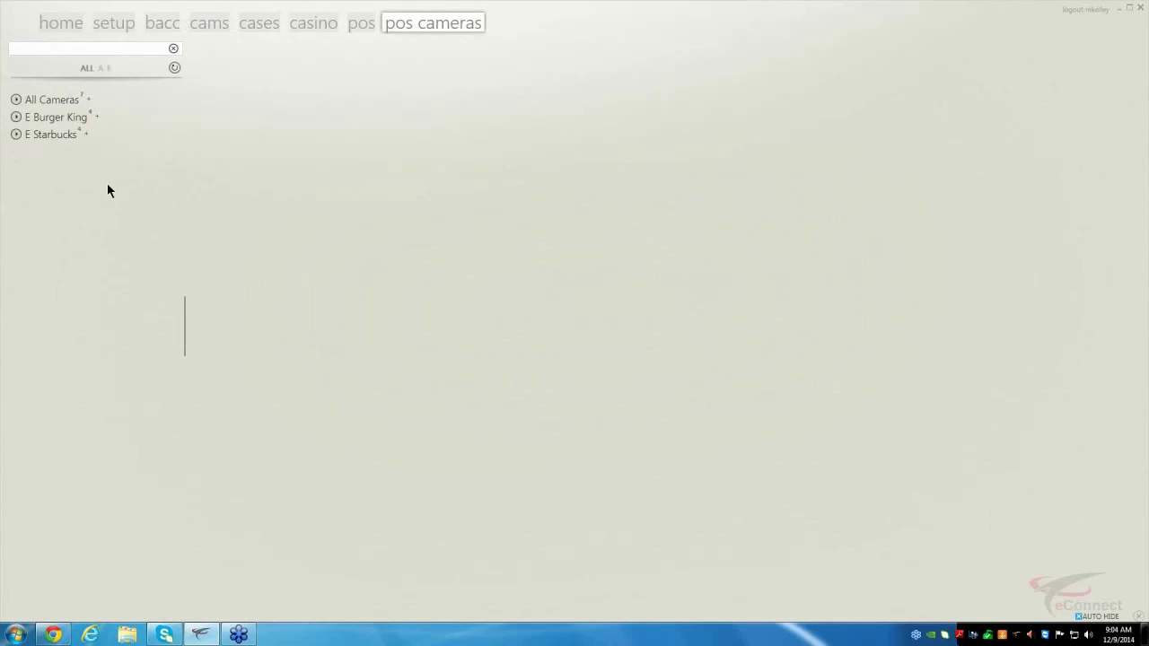
pyautogui.click(98, 118)
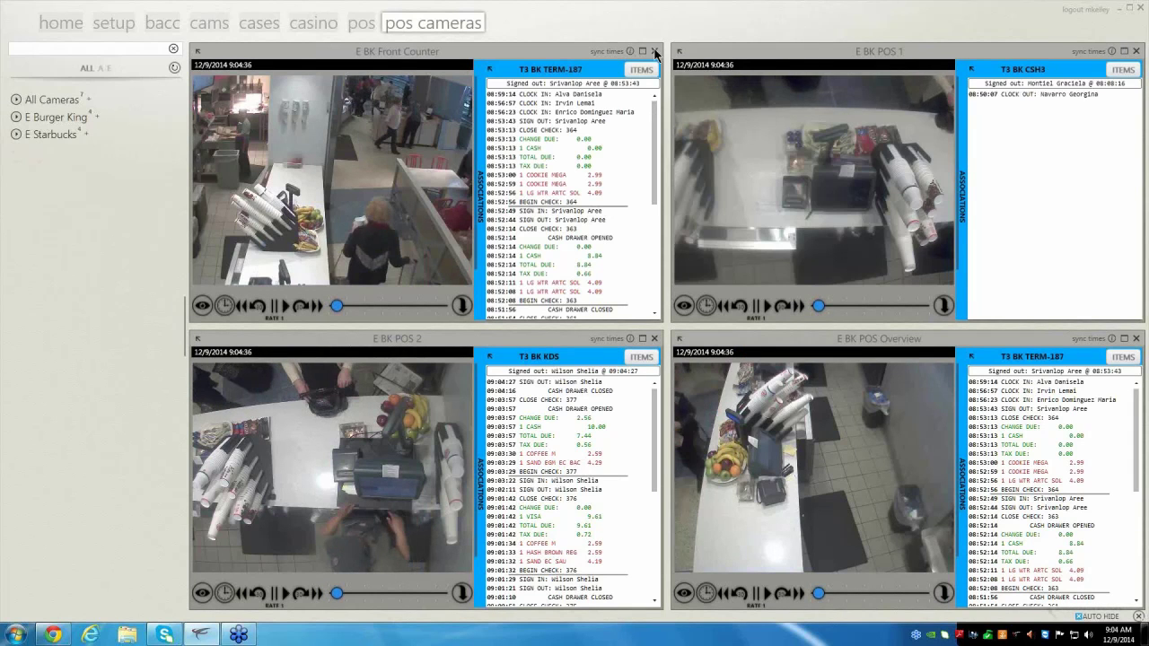
# Close the E BK Front Counter and E BK POS 1 cameras and reposition the POS Overview panel.
pyautogui.click(654, 51)
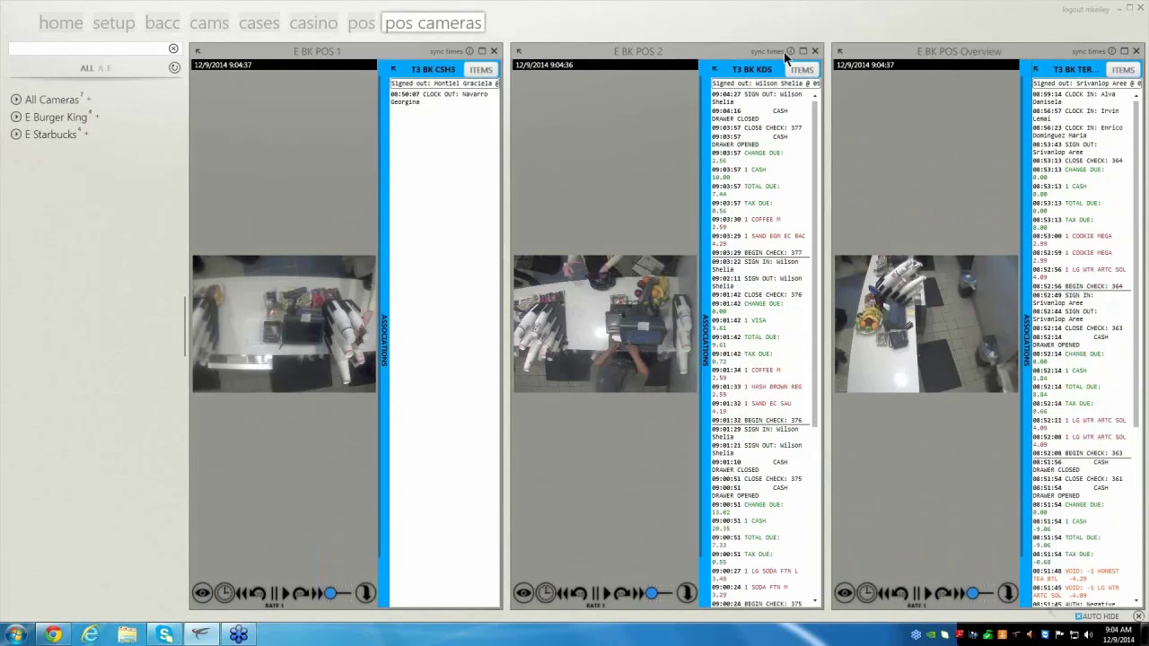
pyautogui.click(493, 51)
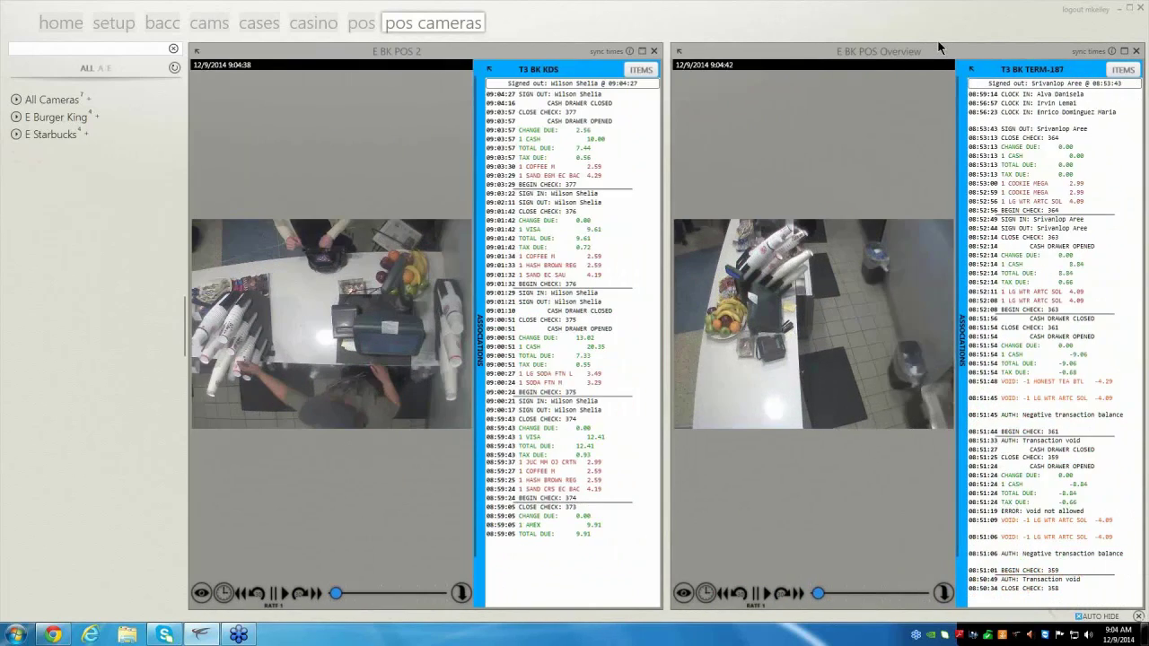
pyautogui.moveTo(923, 51)
pyautogui.mouseDown()
pyautogui.moveTo(709, 60)
pyautogui.moveTo(923, 42)
pyautogui.mouseUp()
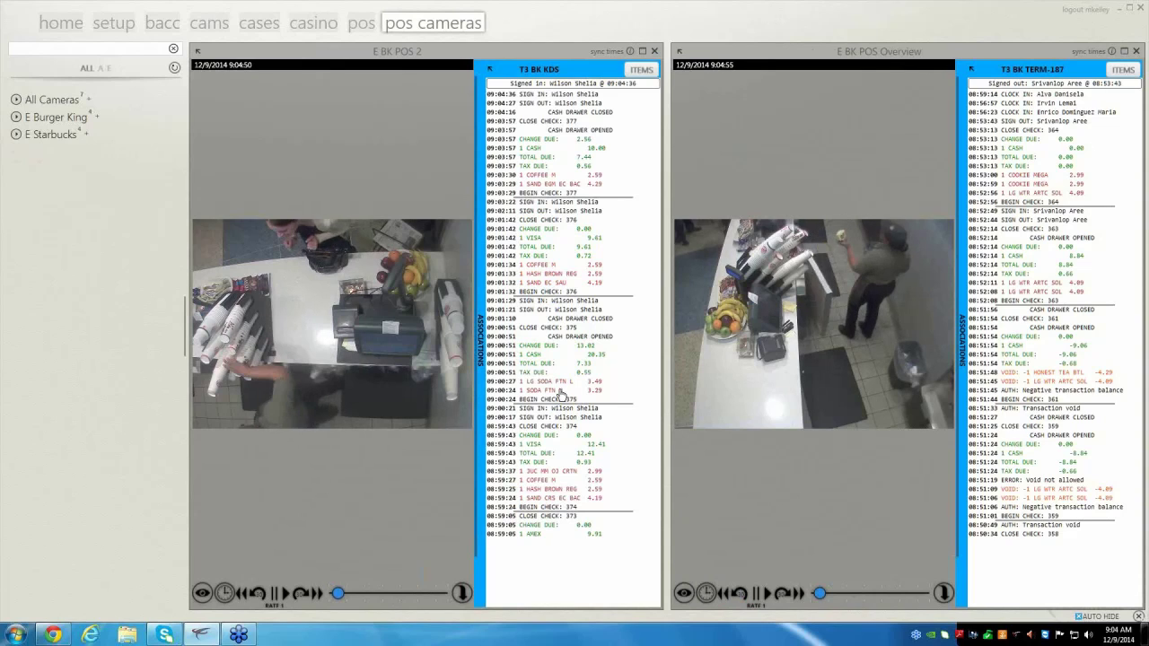
# Seek E BK POS 2 to the 09:00:24 transaction, then close the E BK POS 2 camera.
pyautogui.click(561, 394)
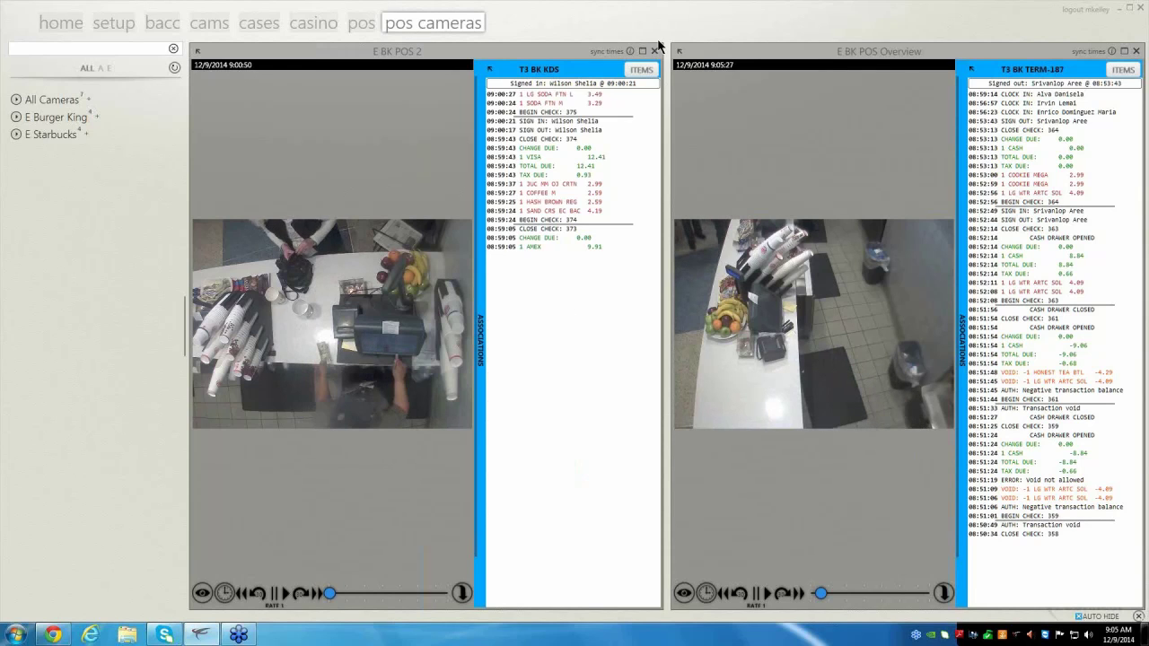
pyautogui.click(654, 51)
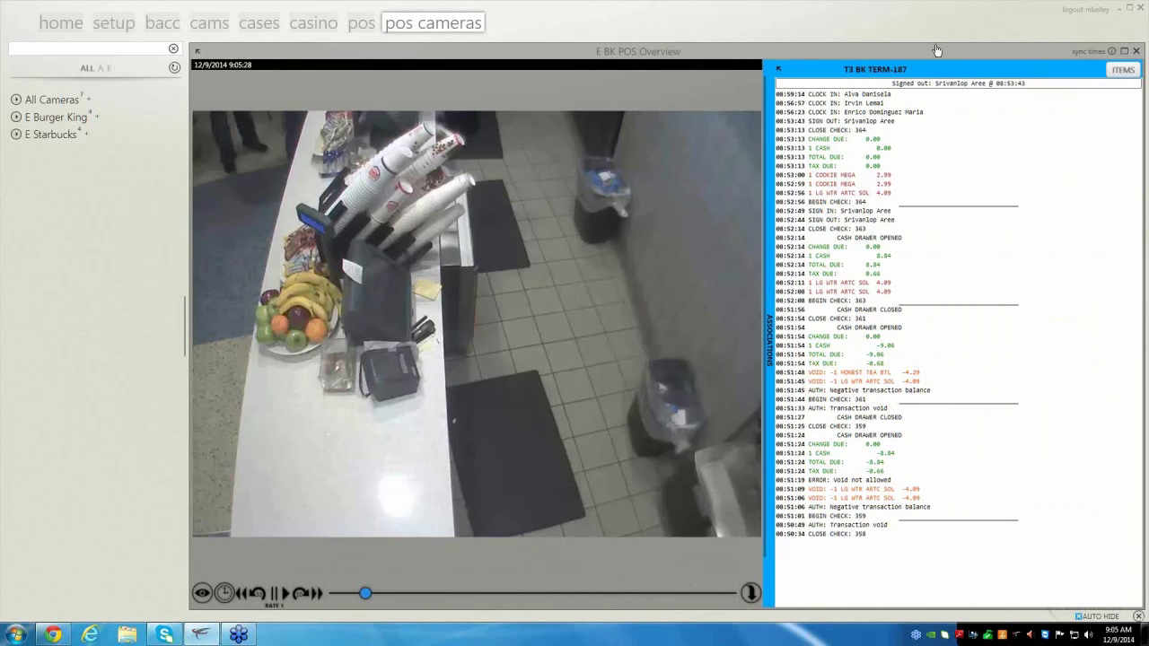
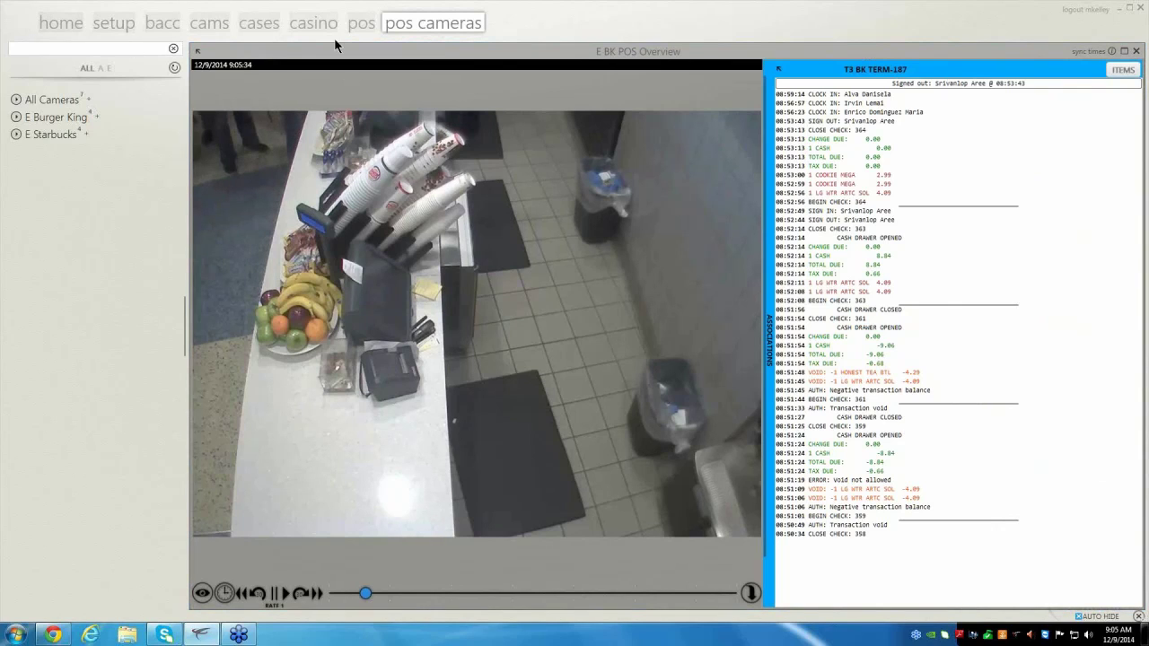
# On the POS tab, chart the all discounts query as daily bars for 12/2–12/9/2014.
pyautogui.click(362, 24)
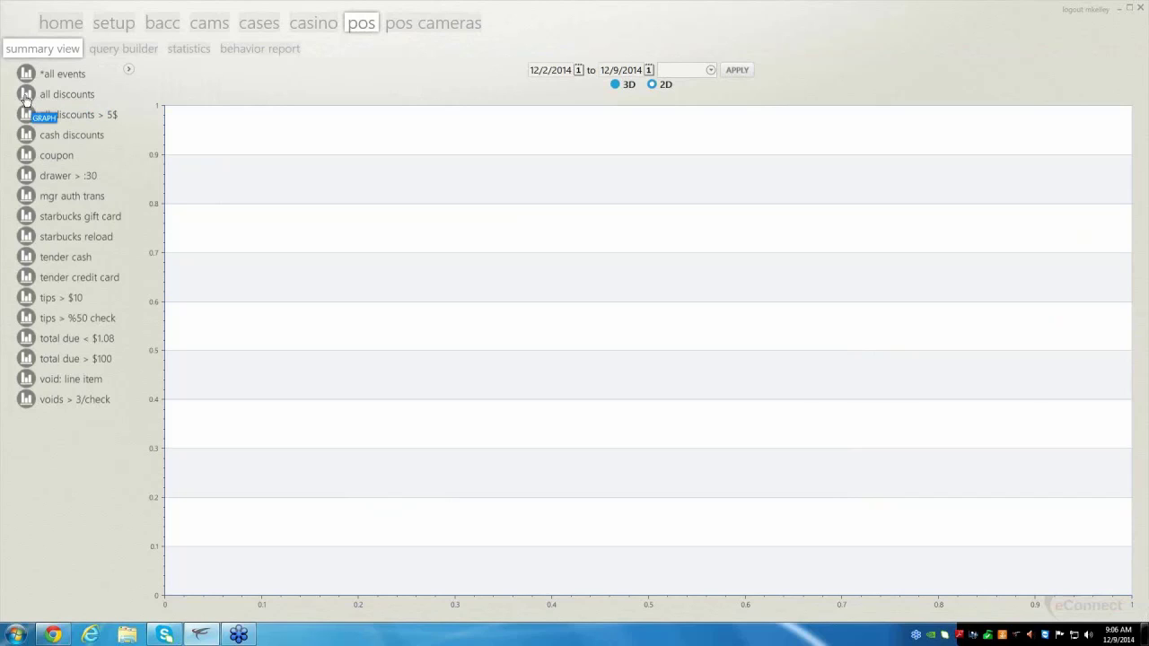
pyautogui.click(25, 97)
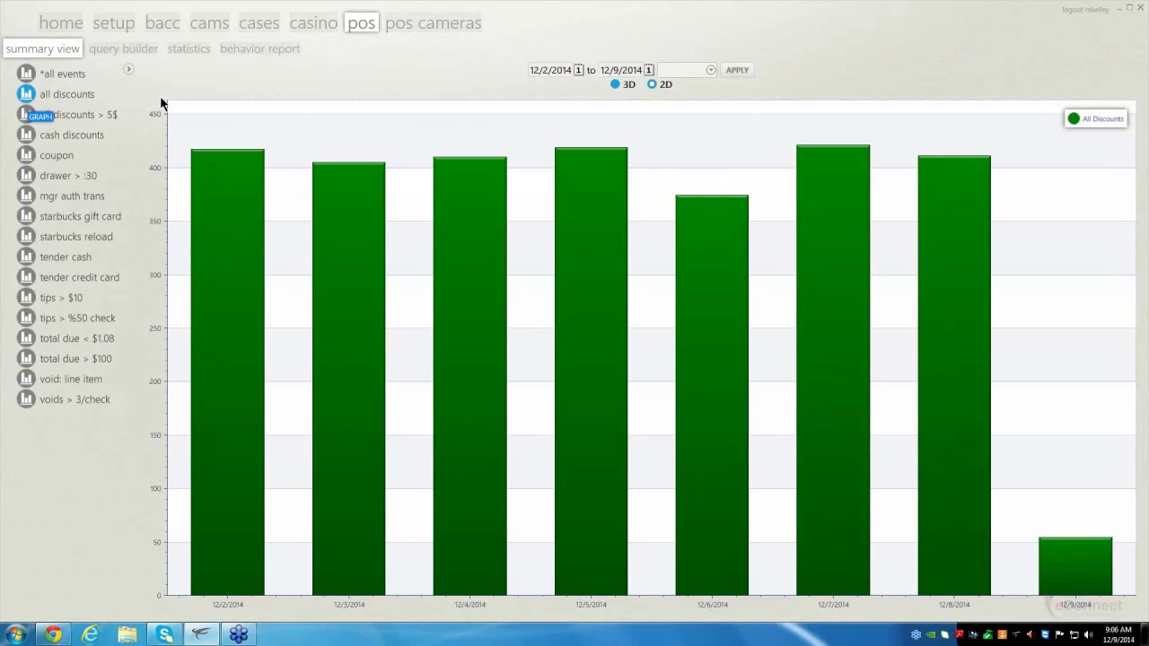
pyautogui.click(710, 71)
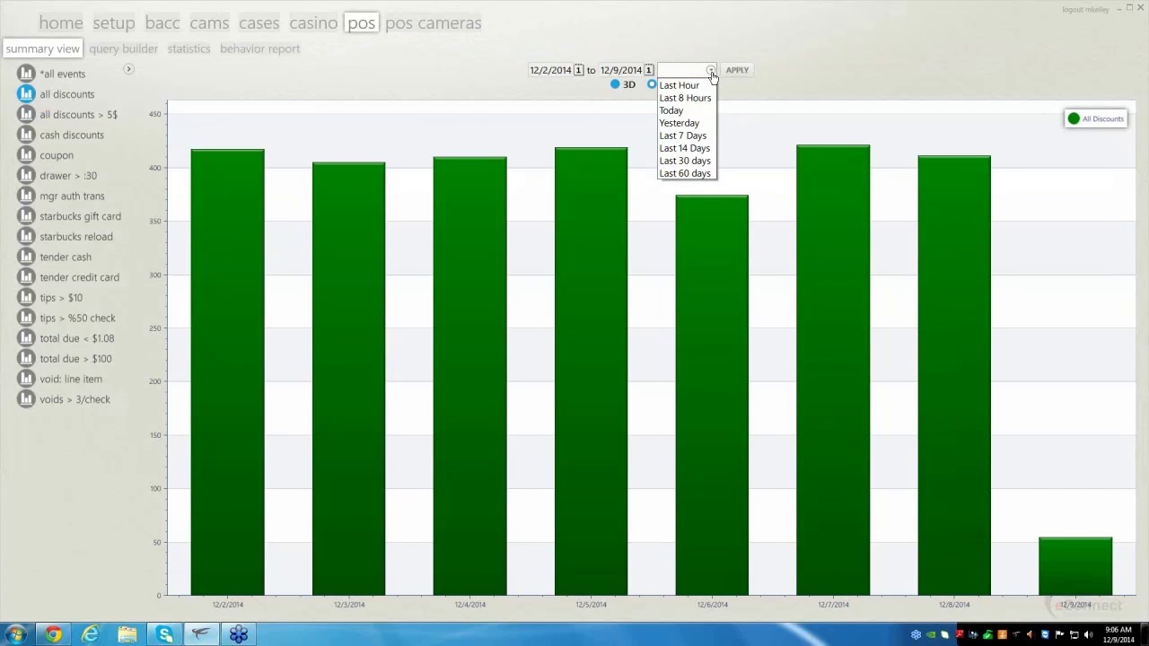
# Switch the chart range to Last 14 Days (11/25–12/9/2014), trying the start-date calendar before reapplying.
pyautogui.click(704, 148)
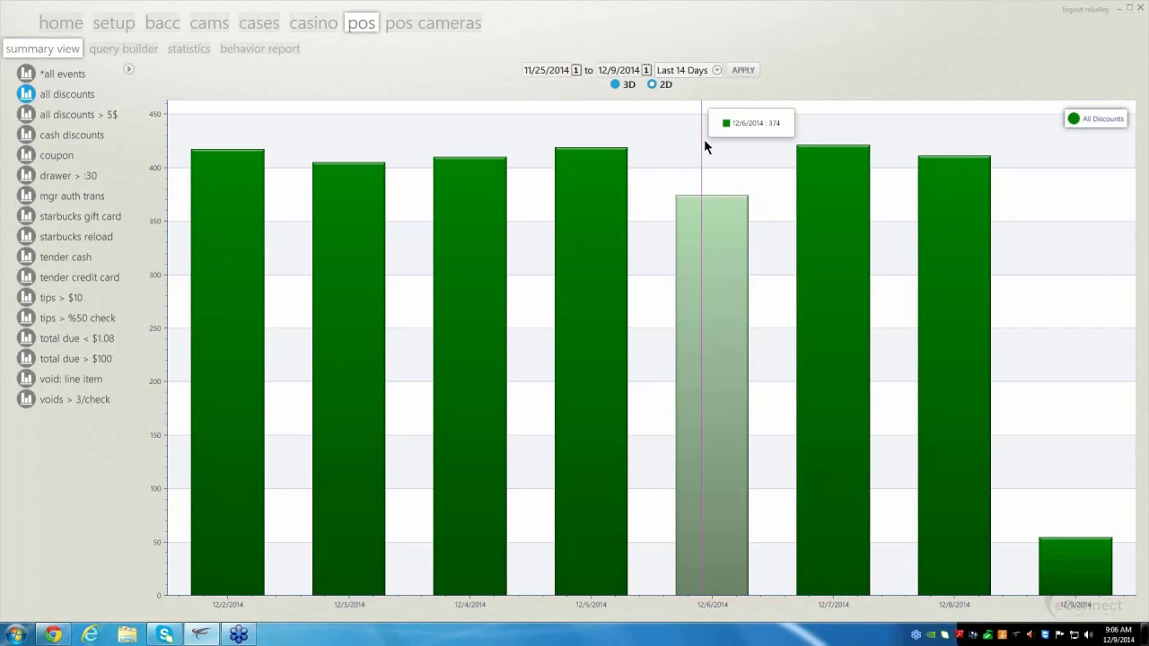
pyautogui.click(743, 70)
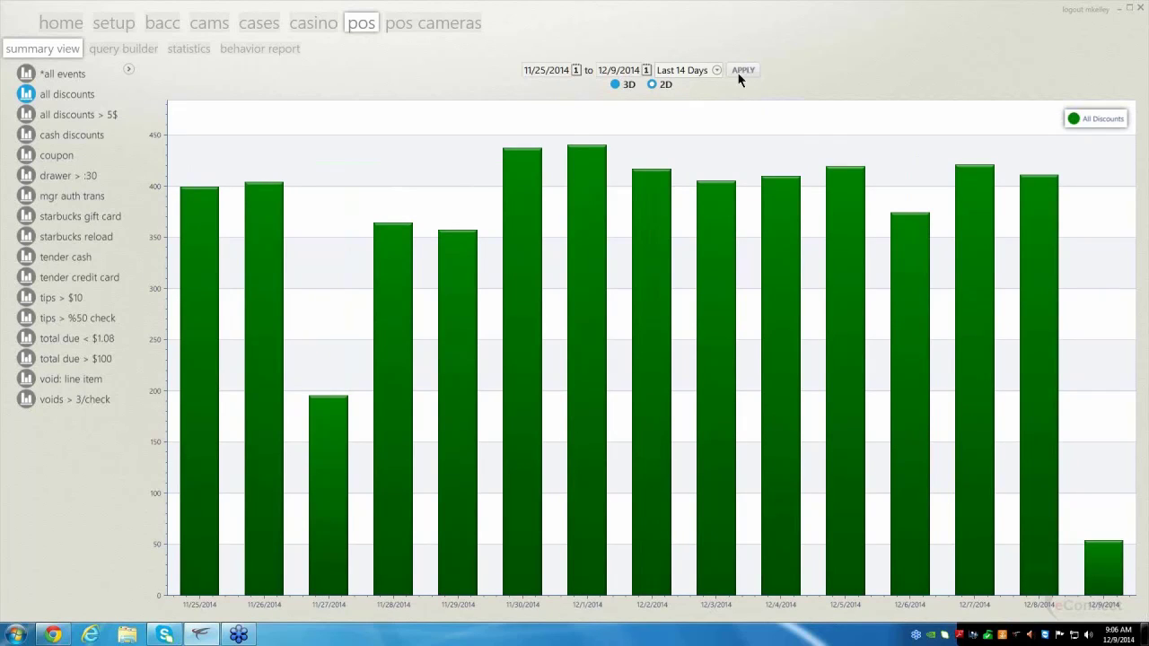
pyautogui.click(576, 71)
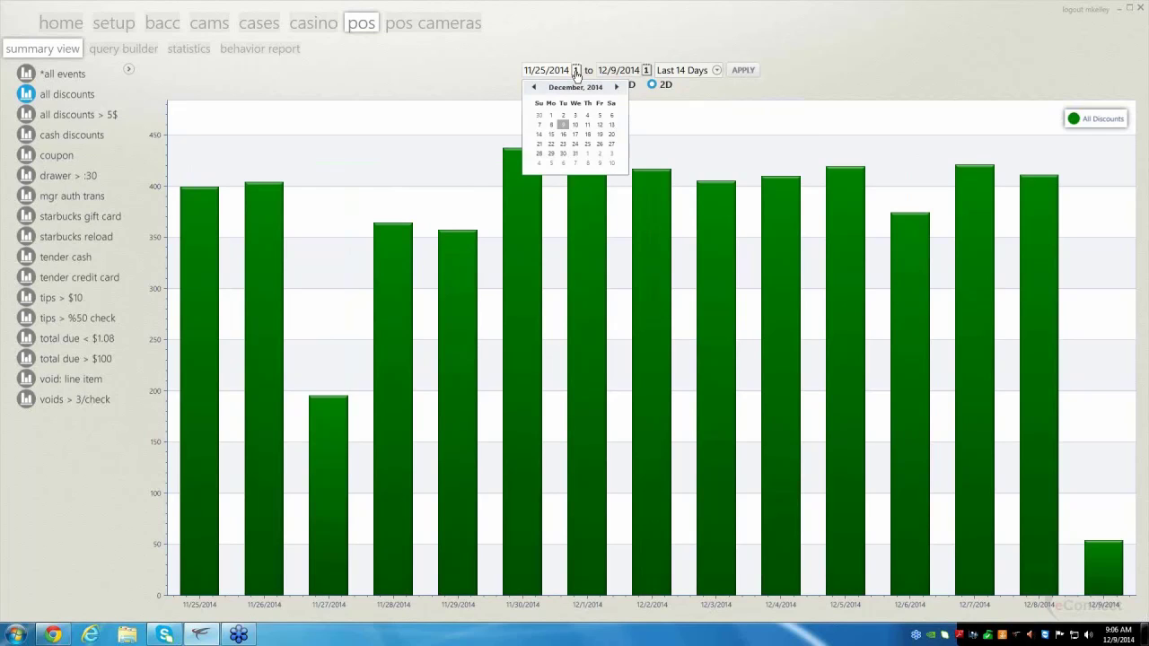
pyautogui.click(589, 114)
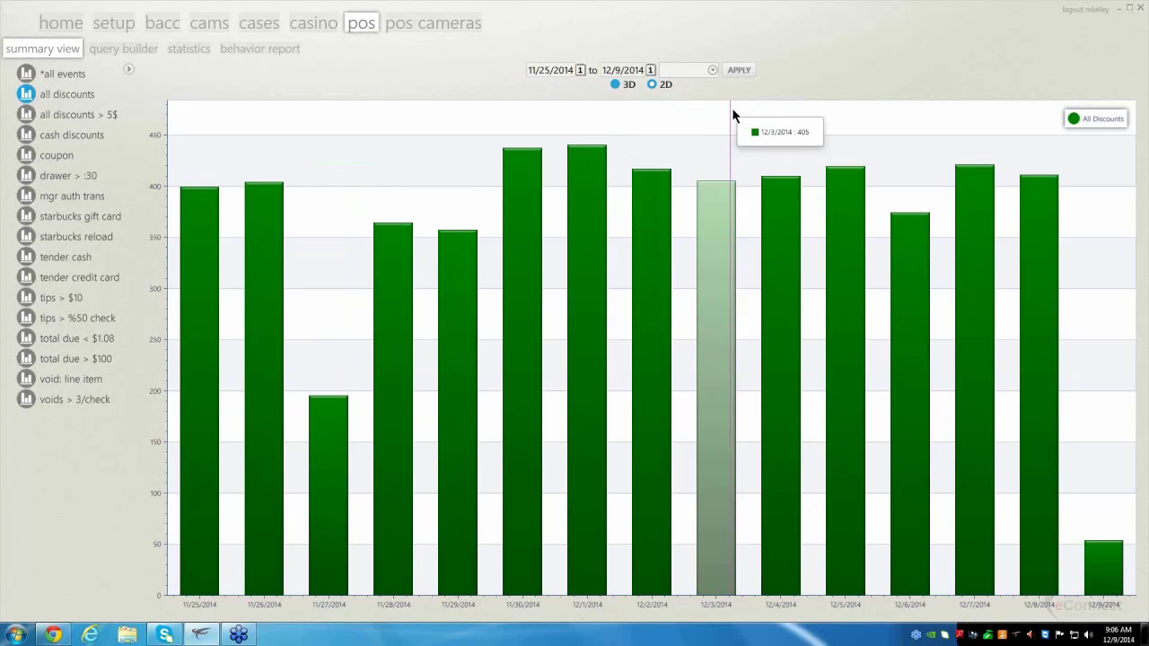
pyautogui.click(579, 70)
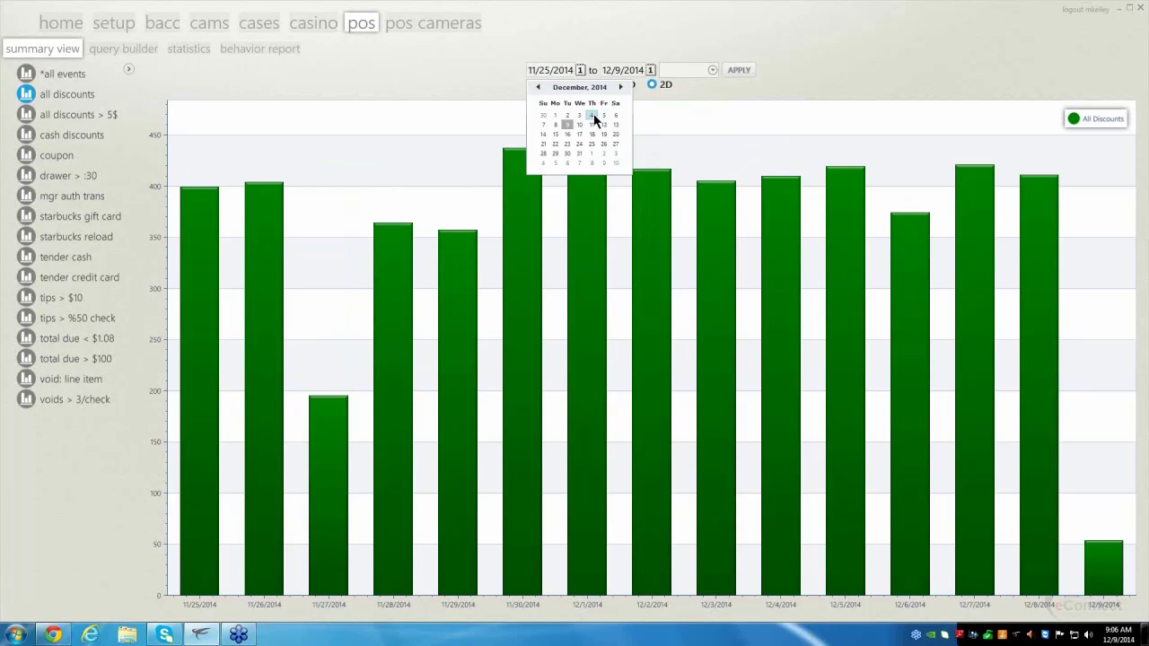
pyautogui.click(745, 68)
pyautogui.click(738, 70)
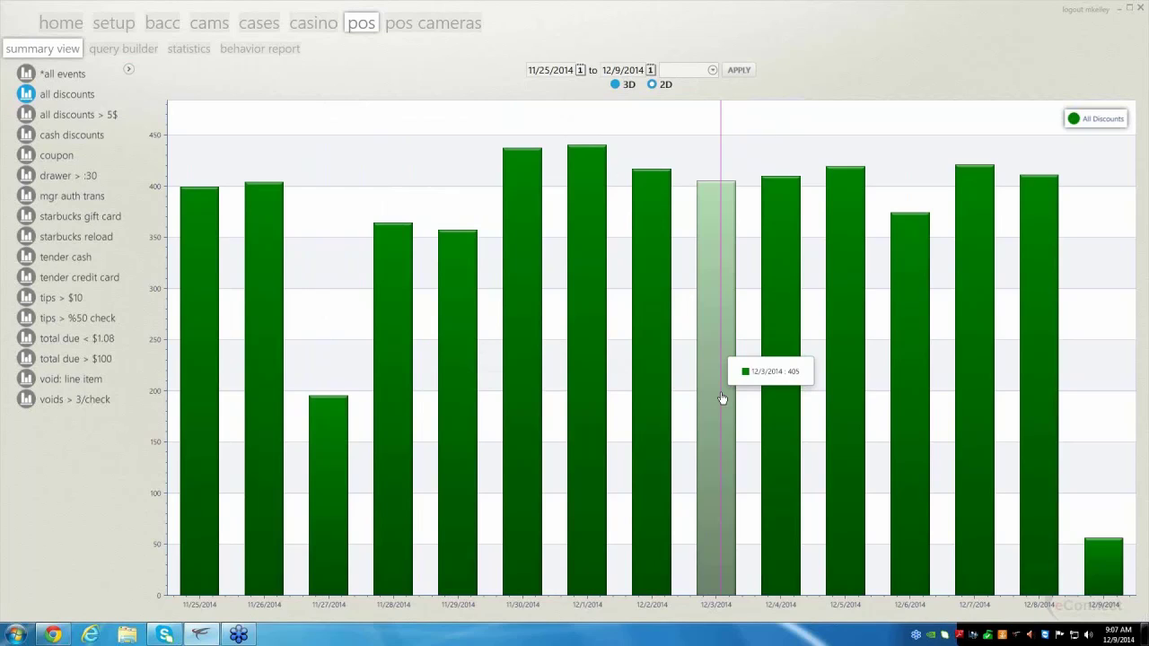
# Drill into the 12/3/2014 bar to list its 405 discount records totalling -2,672.13.
pyautogui.click(721, 395)
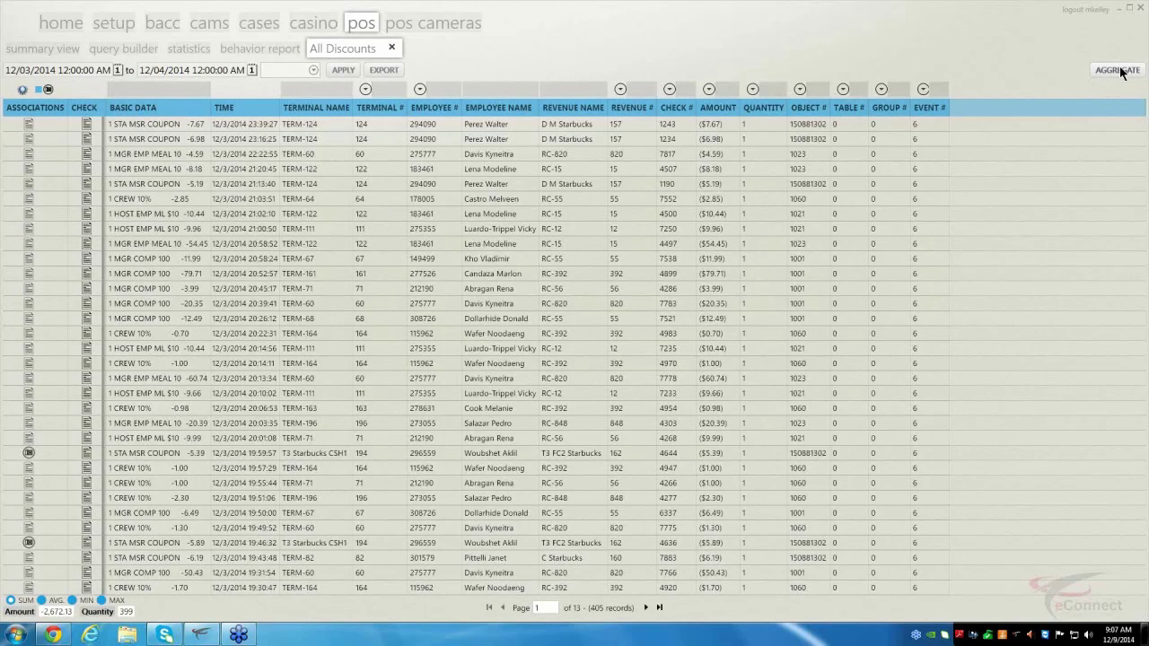
# Pie the 12/3 discounts by Revenue Center and open RC-392's 79 records (-251.16).
pyautogui.click(1117, 70)
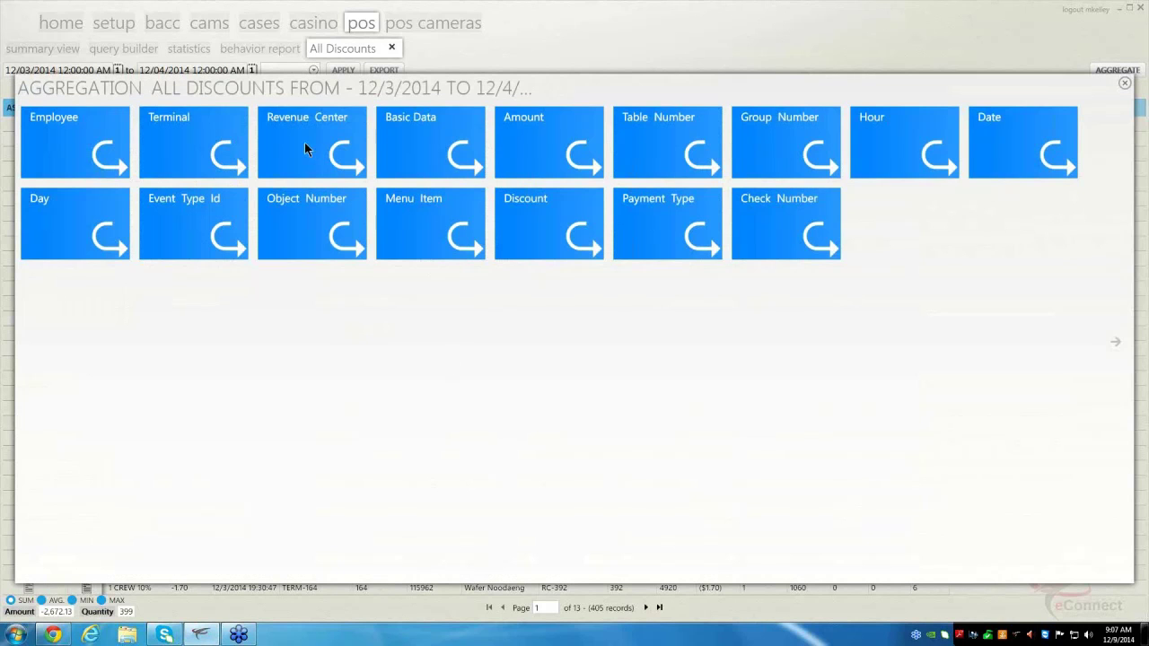
pyautogui.click(305, 149)
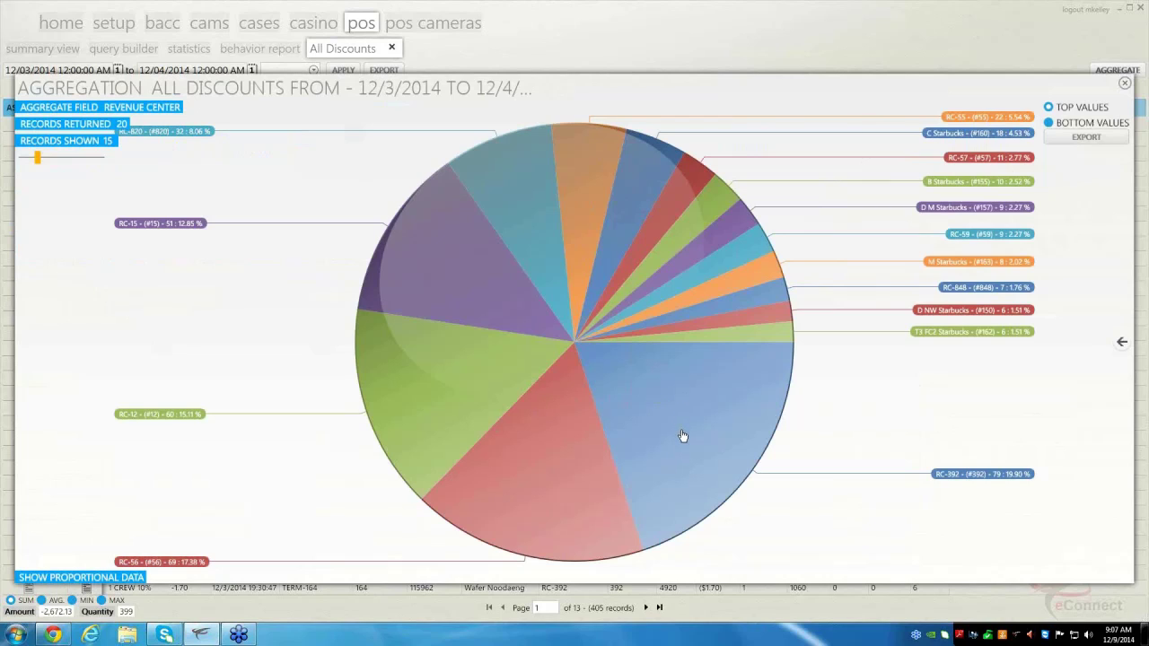
pyautogui.click(682, 436)
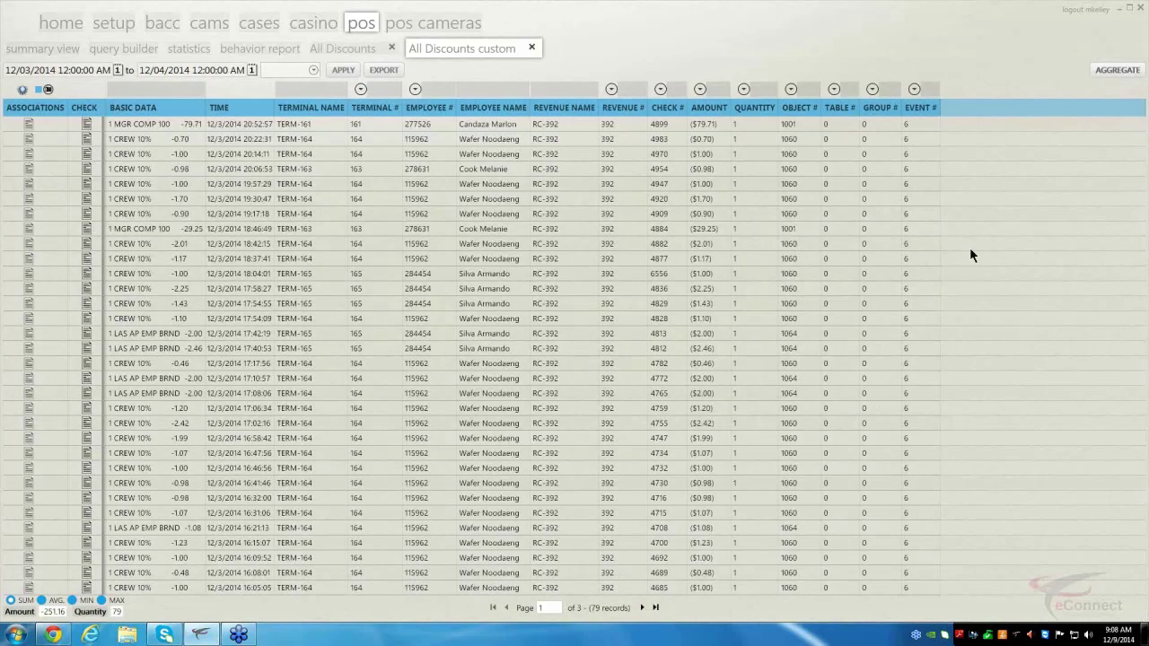
# Aggregate the RC-392 discounts by Employee and open the largest slice's 26 records (-42.62).
pyautogui.click(1125, 75)
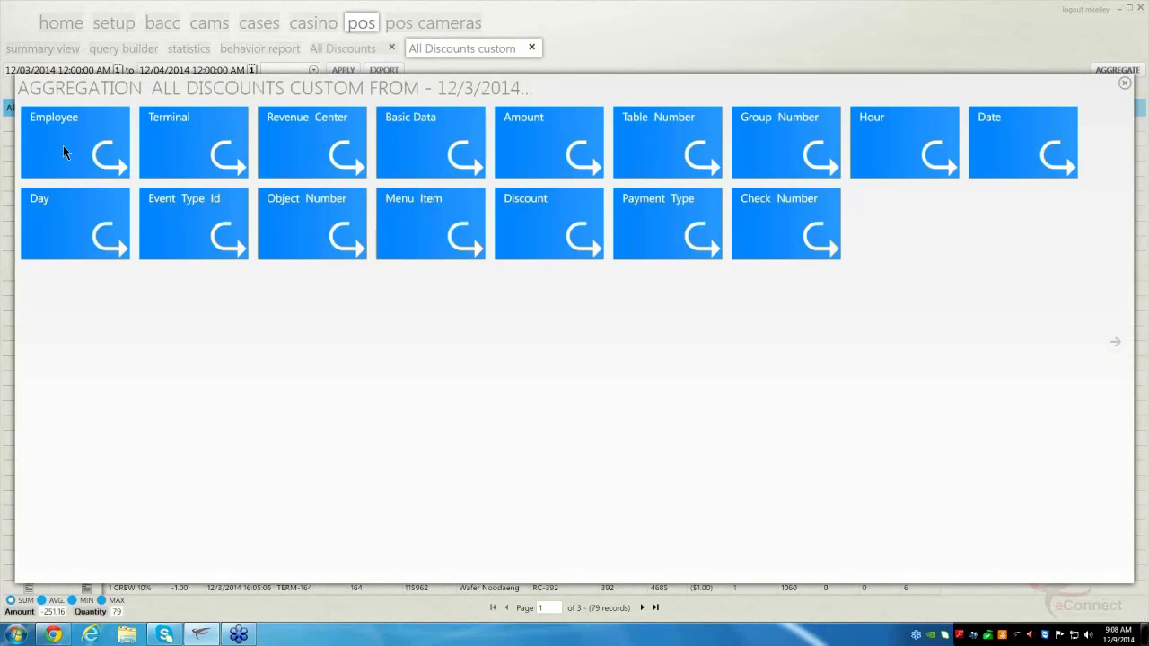
pyautogui.click(63, 152)
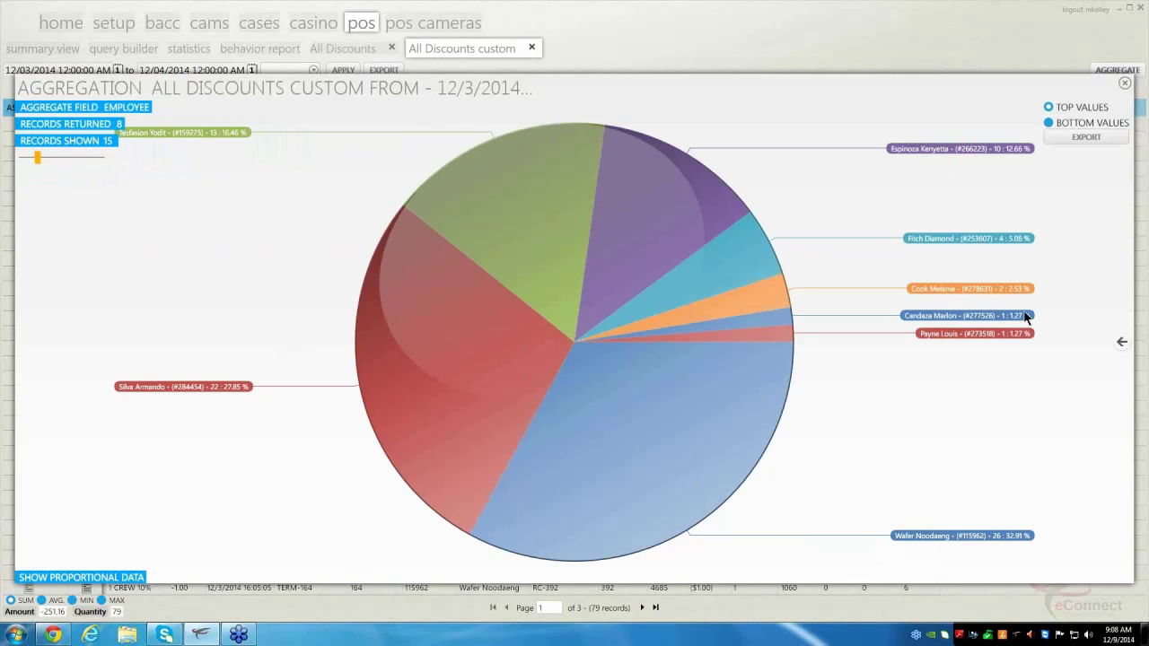
pyautogui.moveTo(638, 487); pyautogui.dragTo(317, 525)
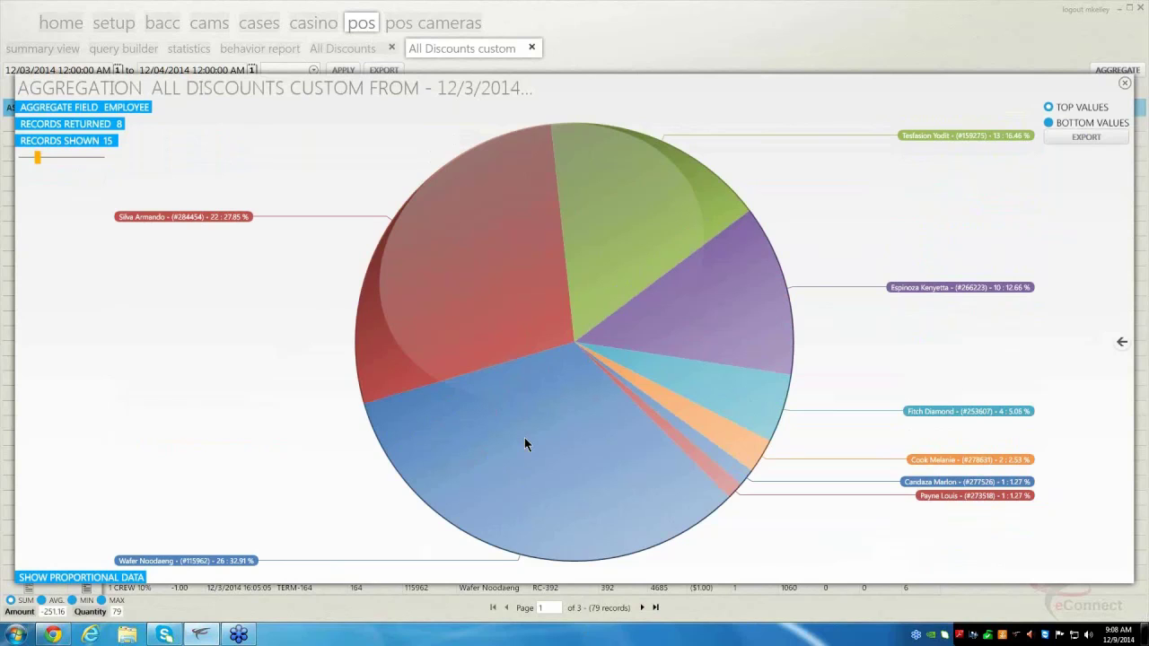
pyautogui.click(524, 440)
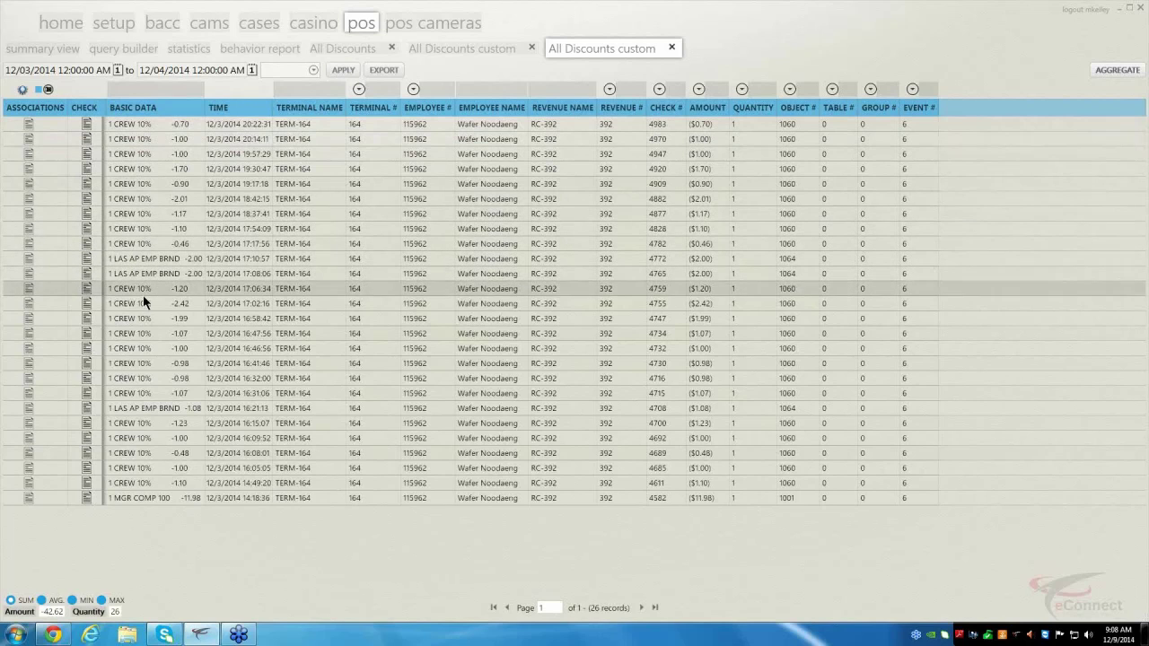
# Review check 4755's summary from the -2.42 row, then close it and the employee records tab.
pyautogui.click(88, 306)
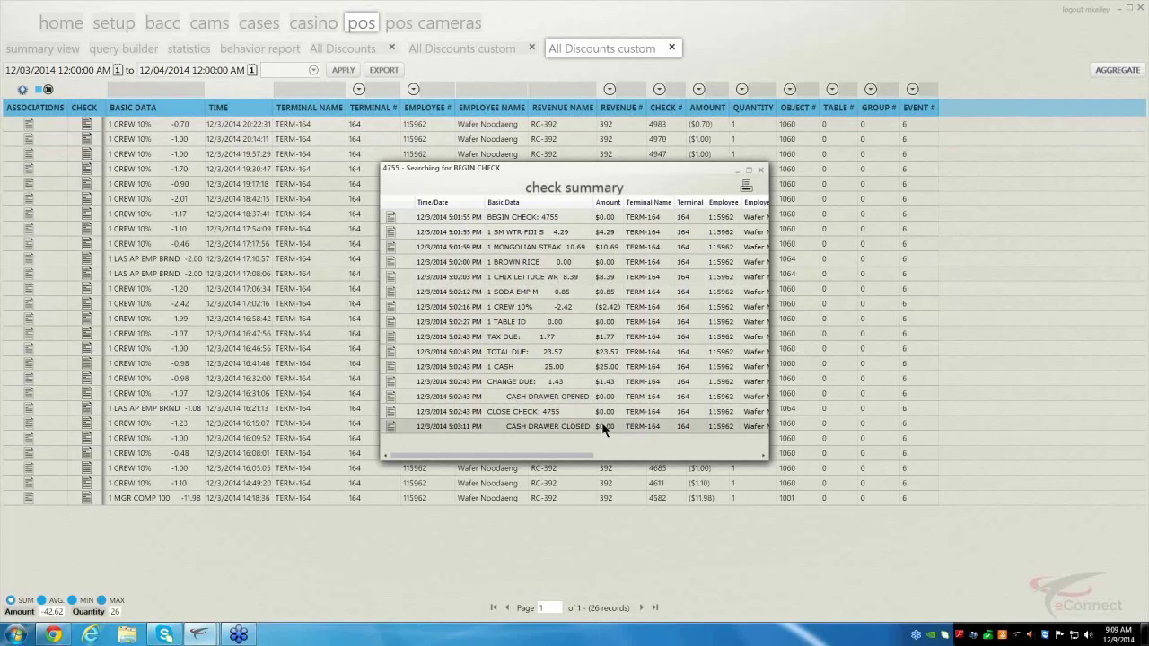
pyautogui.click(762, 171)
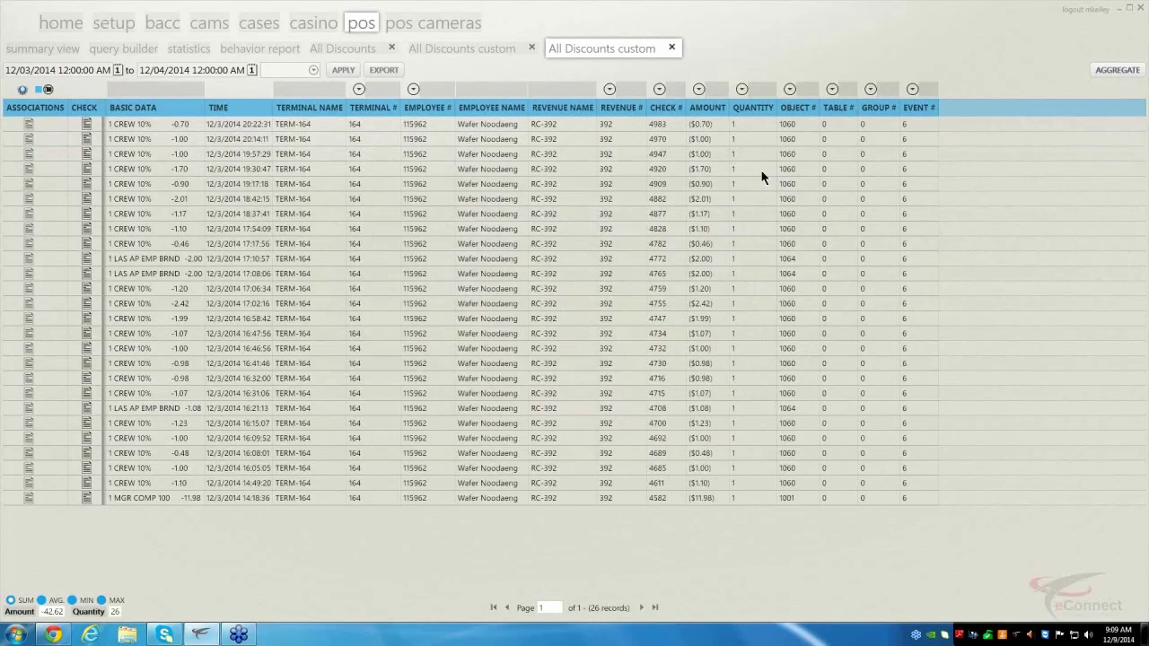
pyautogui.click(672, 48)
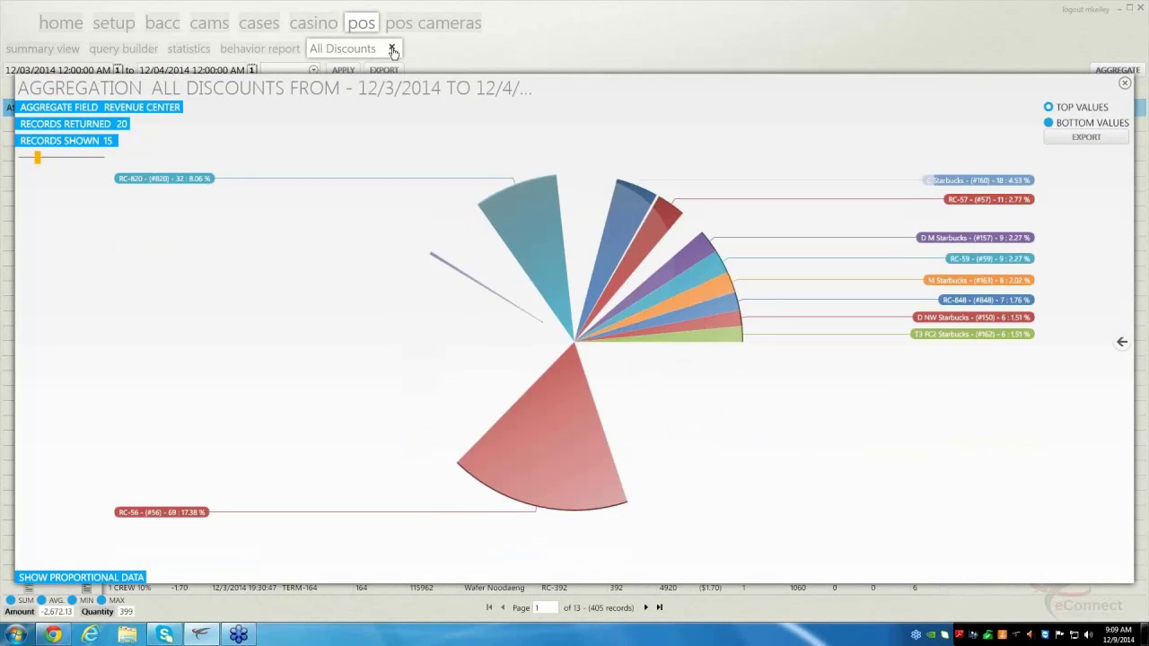
# Close the All Discounts records tab and remove that series from the summary chart.
pyautogui.click(391, 50)
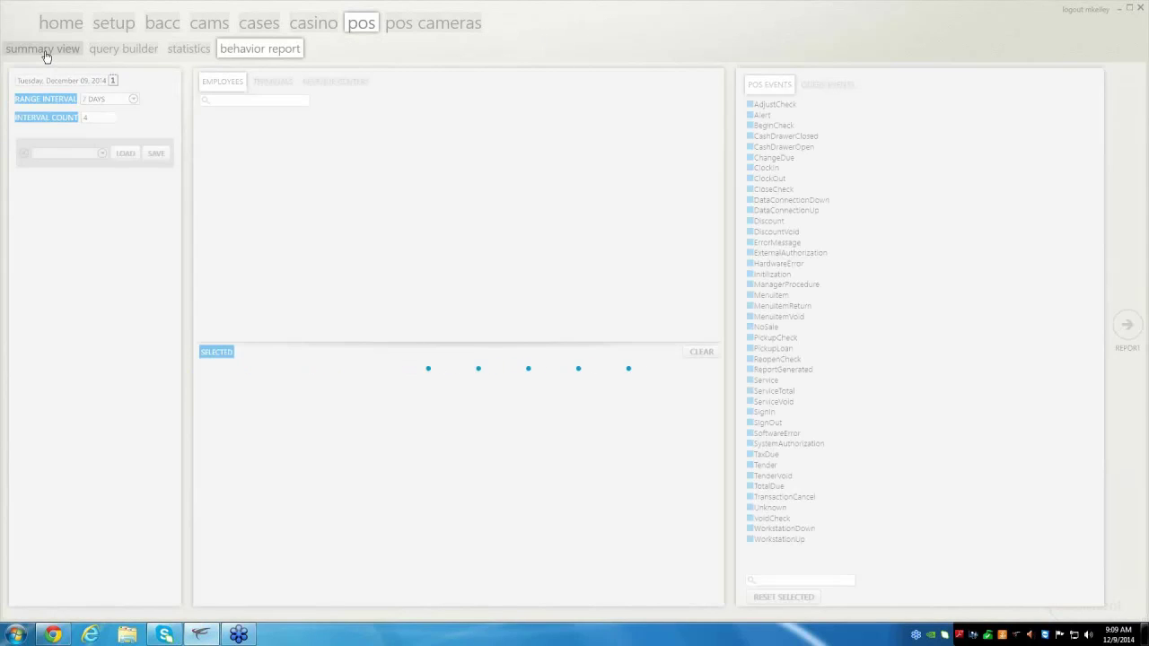
pyautogui.click(43, 50)
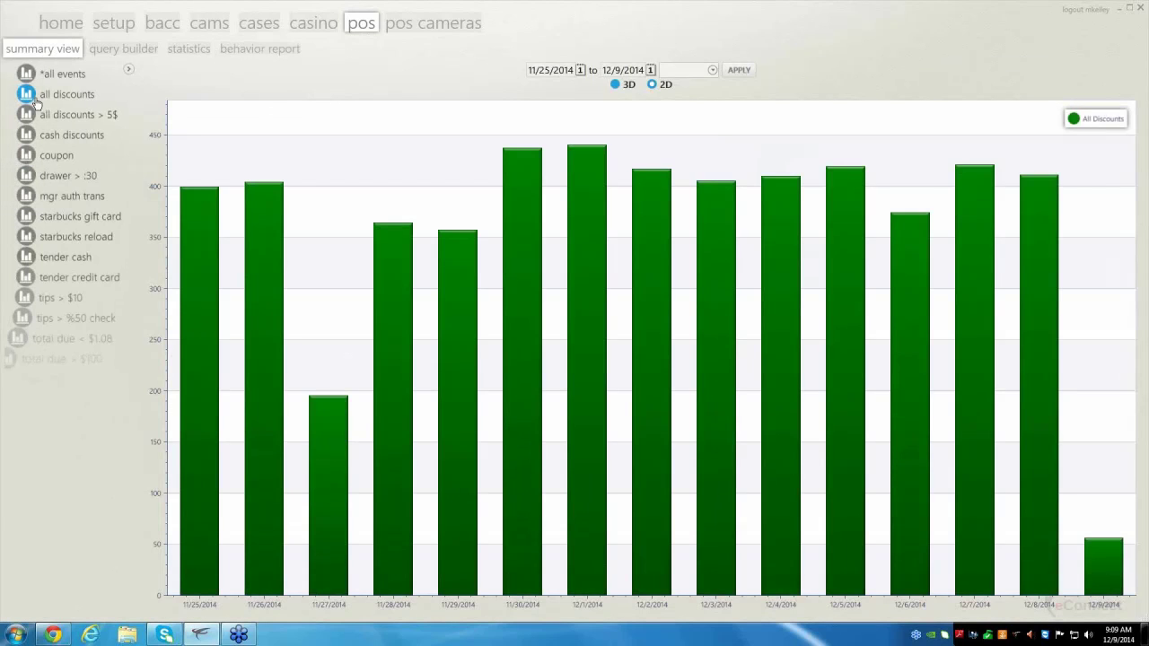
pyautogui.click(31, 102)
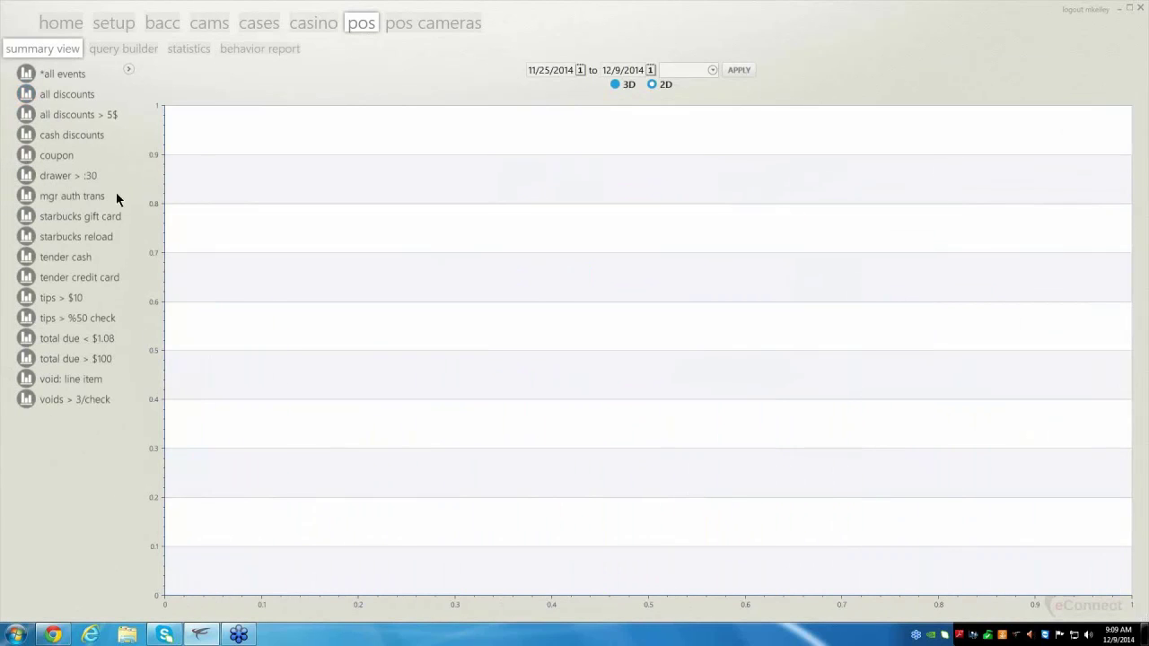
# Chart Starbucks Reload by day and open its 73 records for 12/5/2014.
pyautogui.click(26, 239)
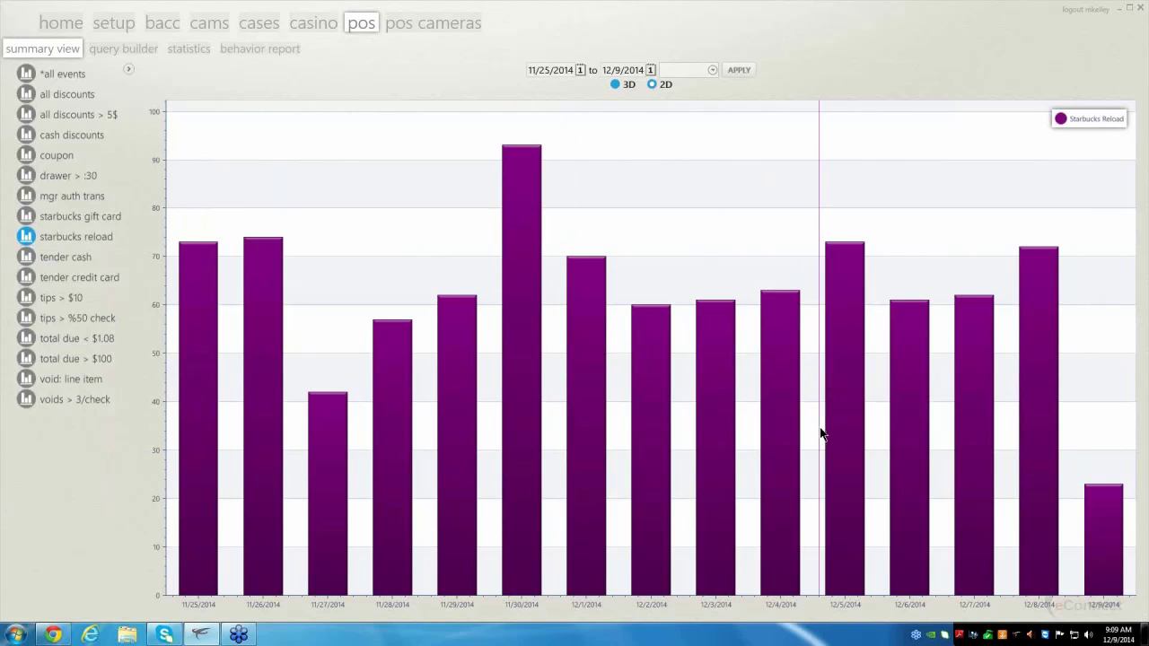
pyautogui.moveTo(847, 439)
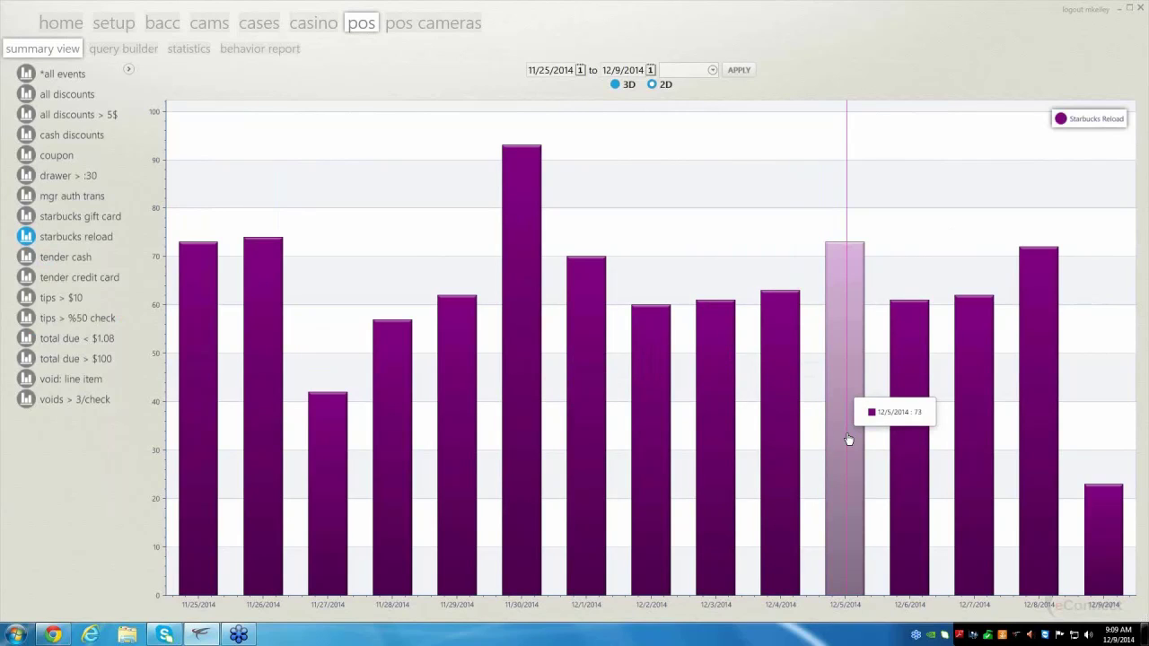
pyautogui.click(847, 436)
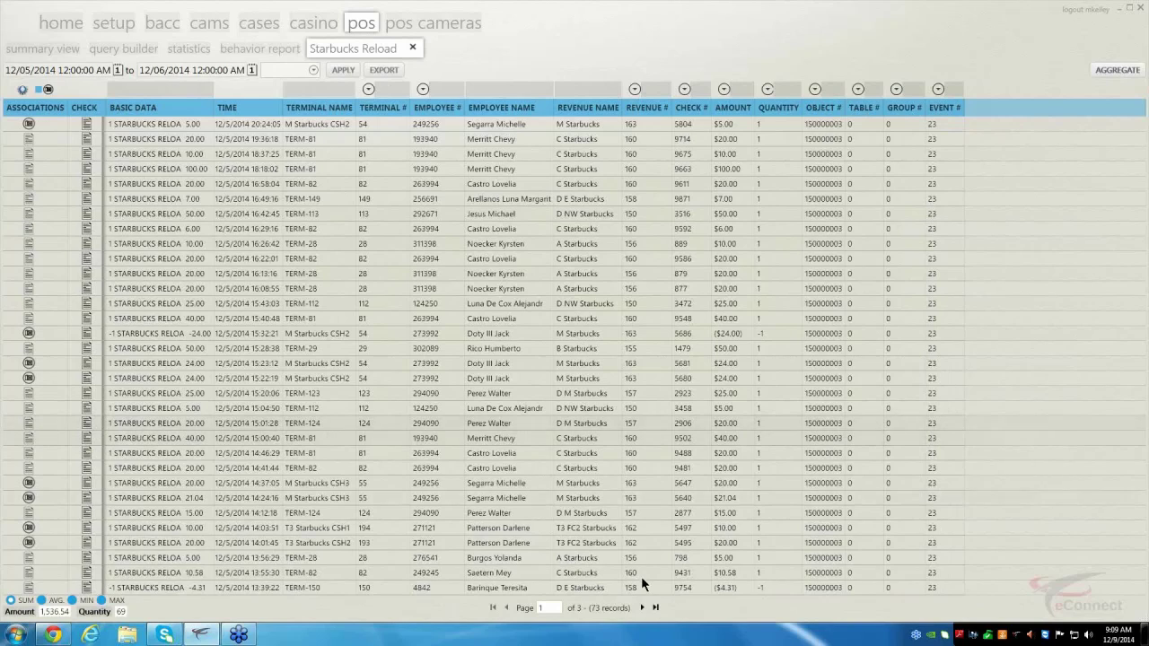
# Set the Starbucks Reload records to Last 7 Days, giving 475 records totalling 9,540.86.
pyautogui.click(313, 70)
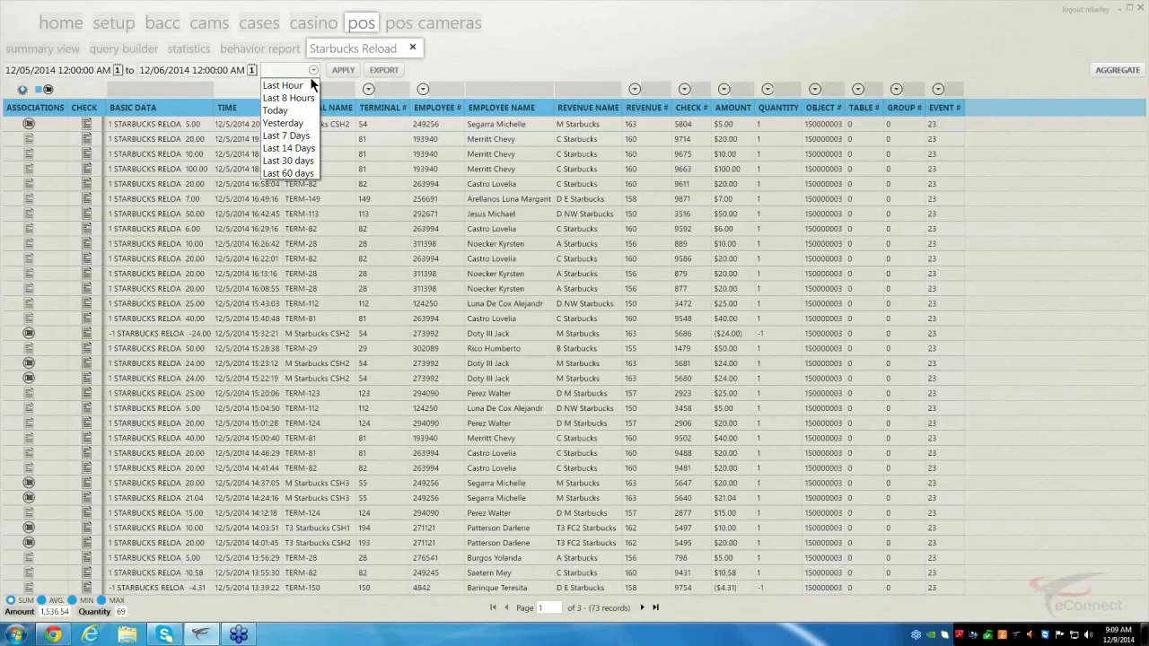
pyautogui.click(312, 138)
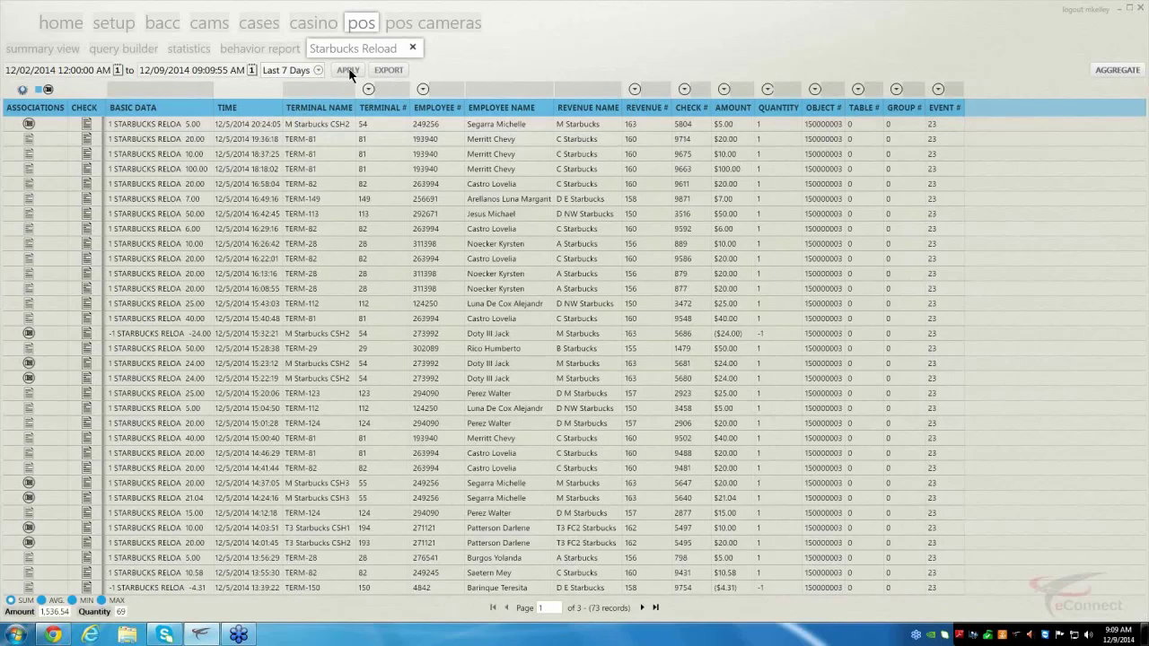
pyautogui.click(348, 69)
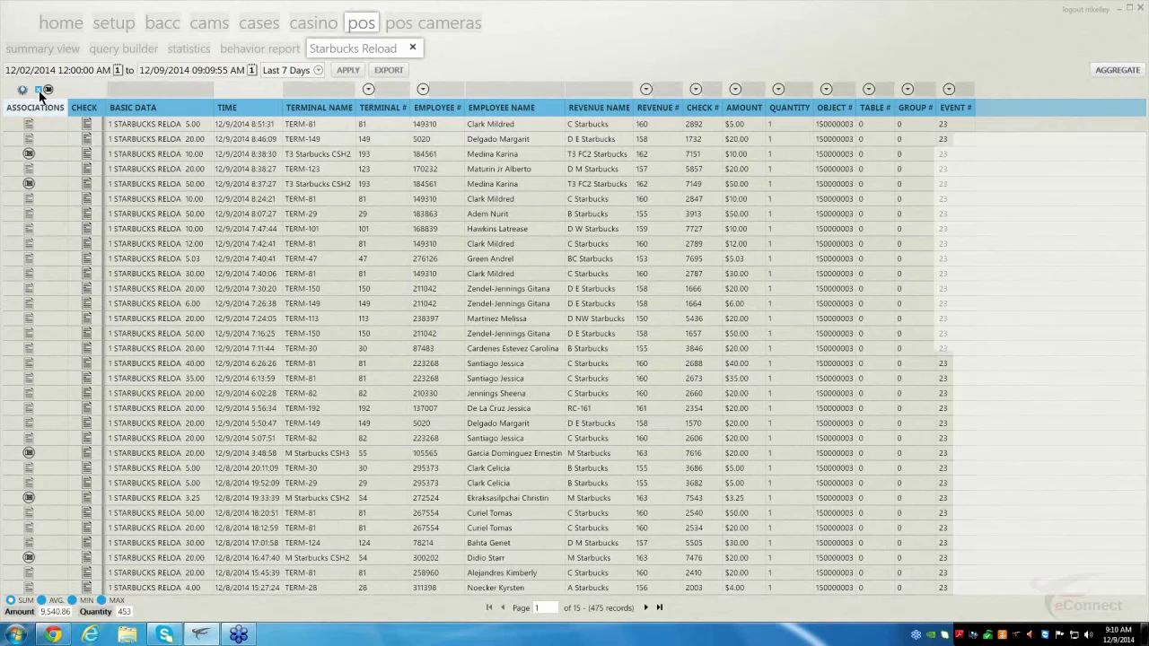
# Filter the reload records to camera associations and pie them by Employee (24 employees).
pyautogui.click(39, 90)
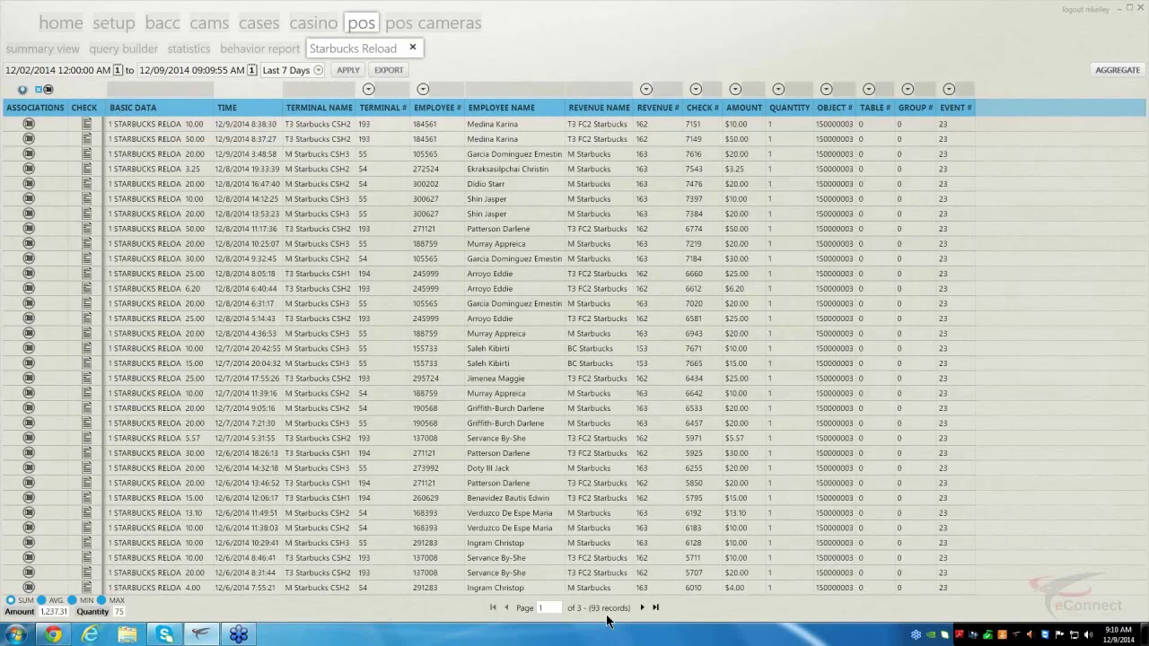
pyautogui.click(1114, 70)
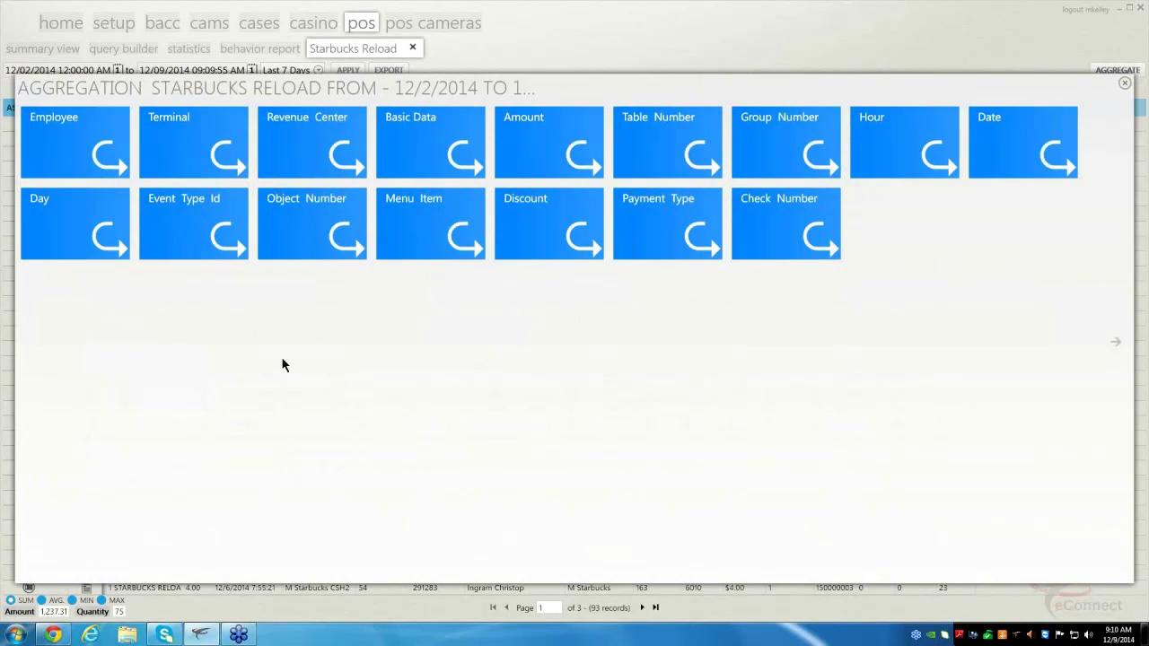
pyautogui.click(66, 150)
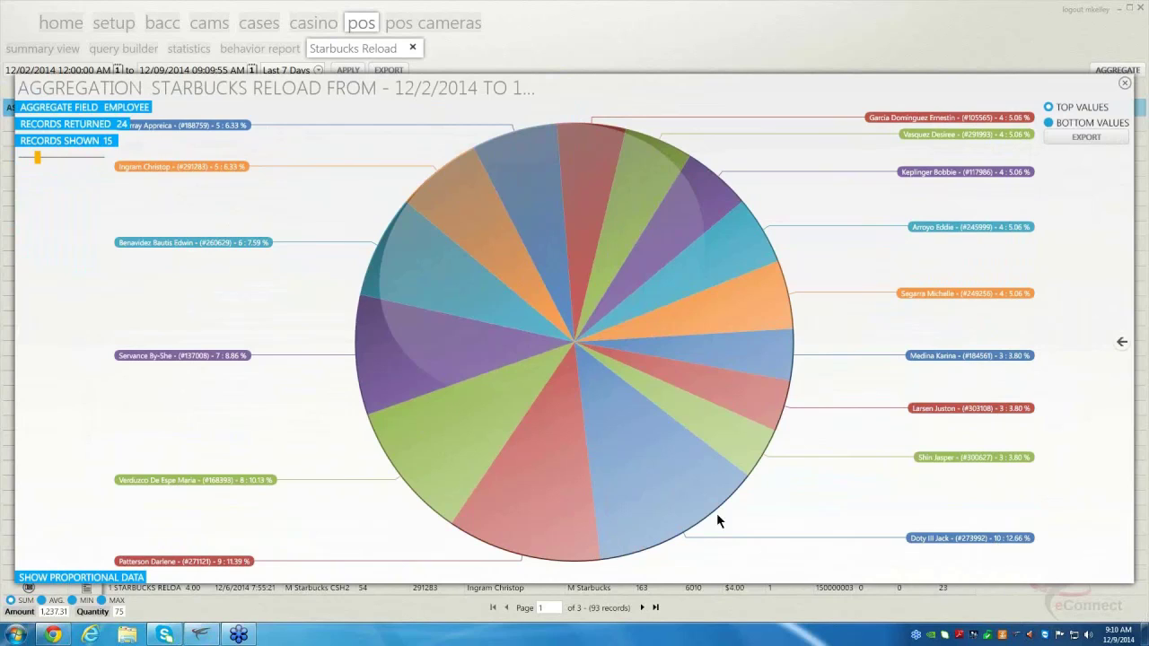
# Open the largest employee slice's 10 records, preview the linked camera clip, and return to summary view.
pyautogui.click(635, 486)
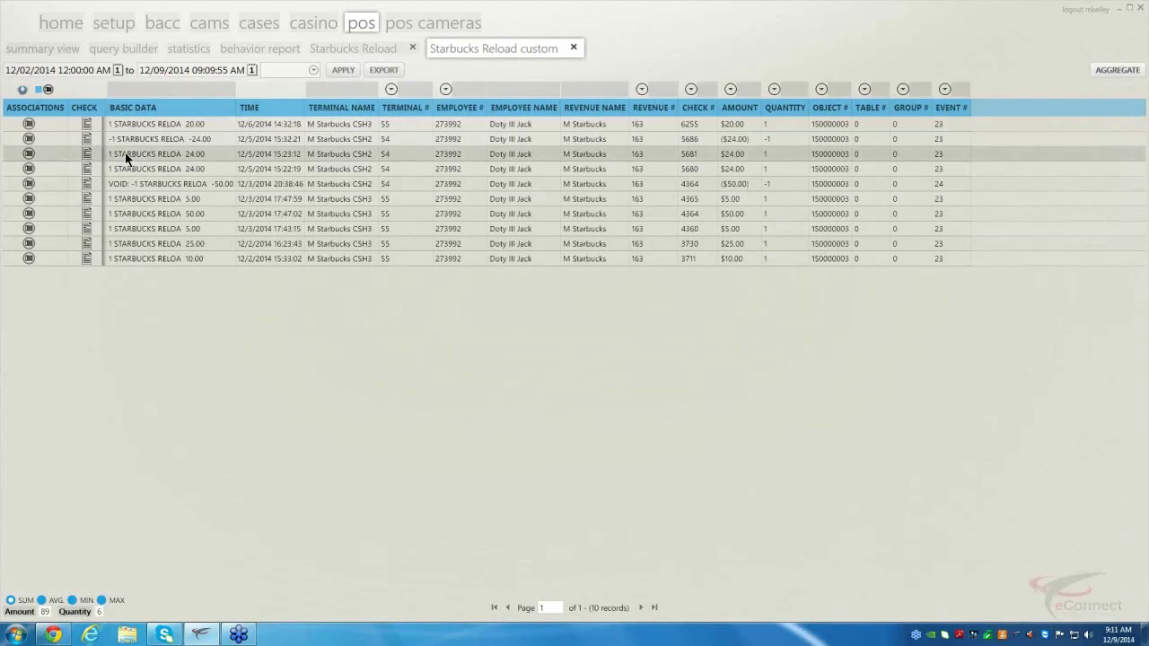
pyautogui.moveTo(42, 122)
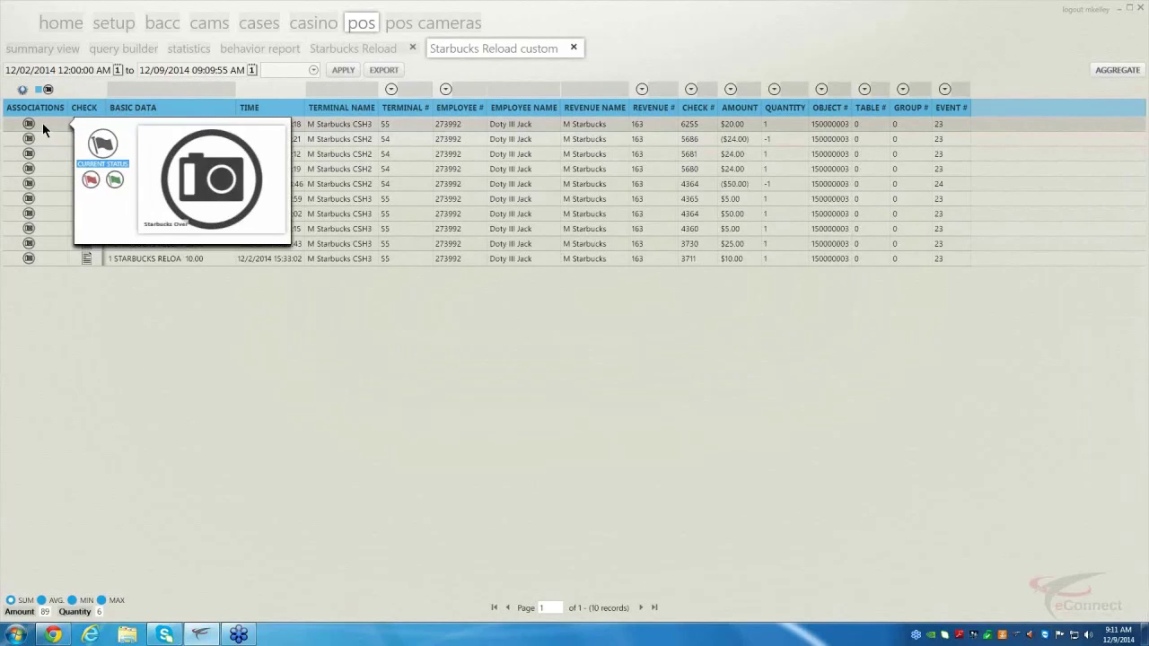
pyautogui.moveTo(206, 177)
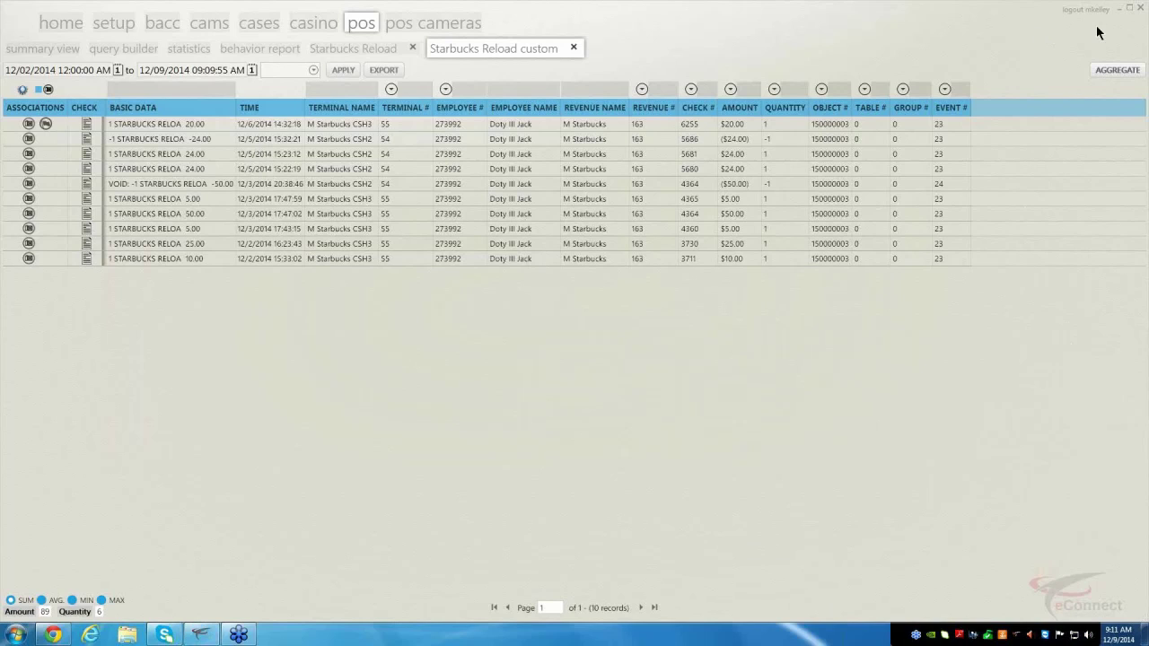
pyautogui.click(27, 47)
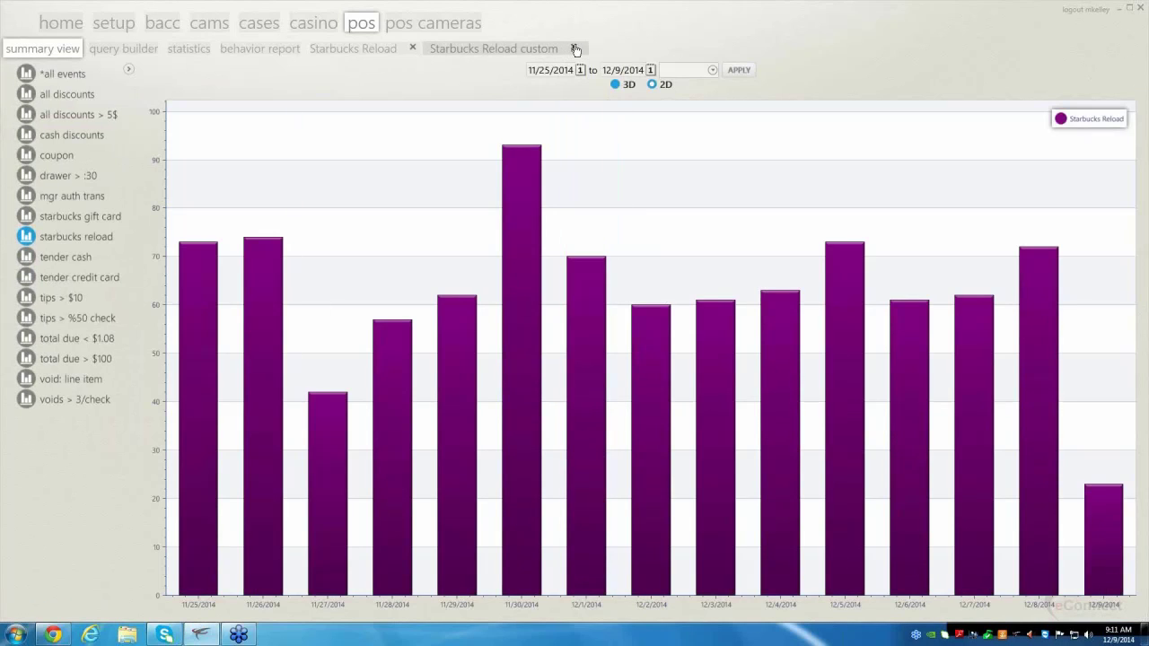
# Close both Starbucks Reload result tabs and remove the Starbucks Reload query from the chart.
pyautogui.click(574, 49)
pyautogui.click(413, 49)
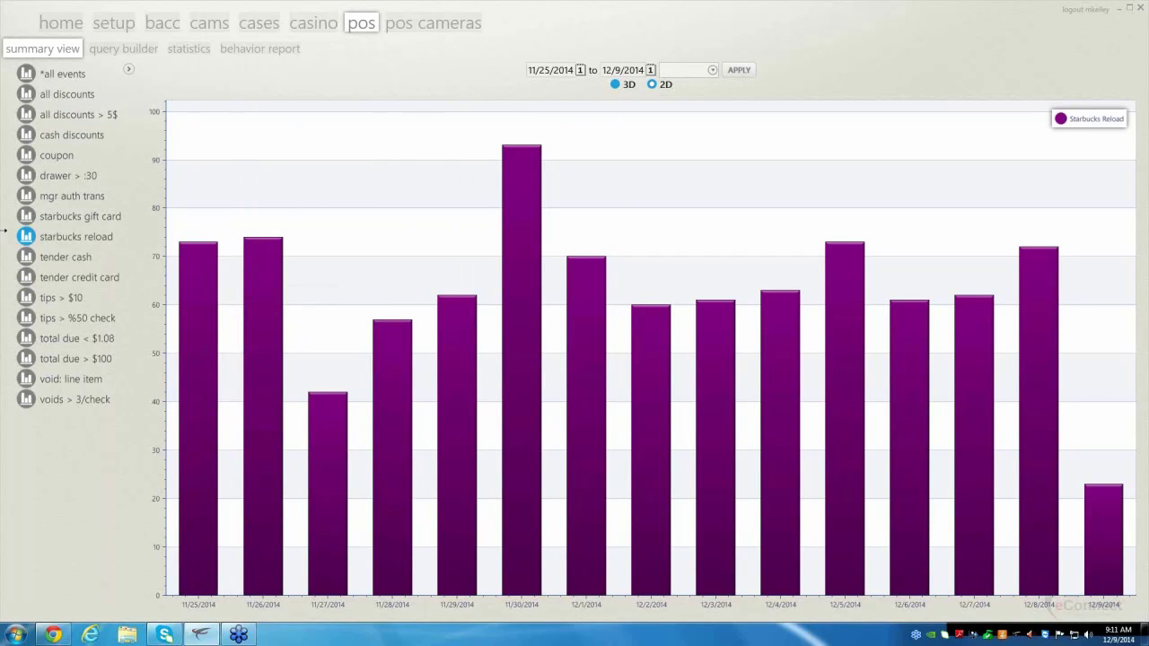
pyautogui.click(90, 221)
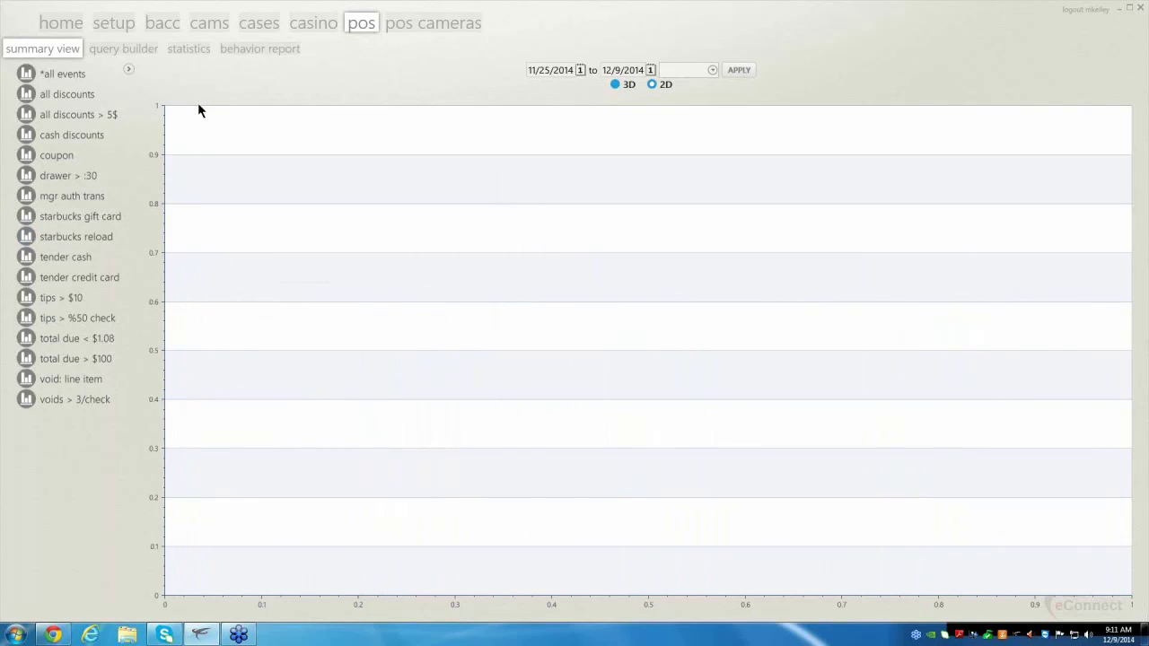
# Show terminal statistics for the Last Hour and open TERM-189's transaction log beside the table.
pyautogui.click(189, 49)
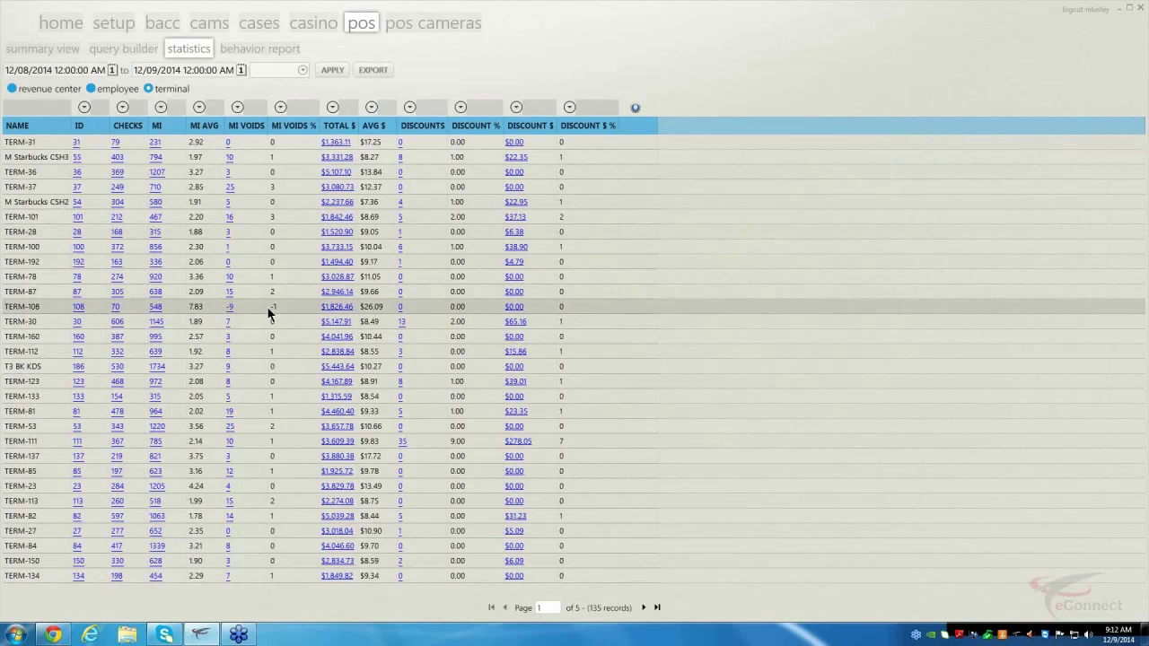
pyautogui.click(302, 70)
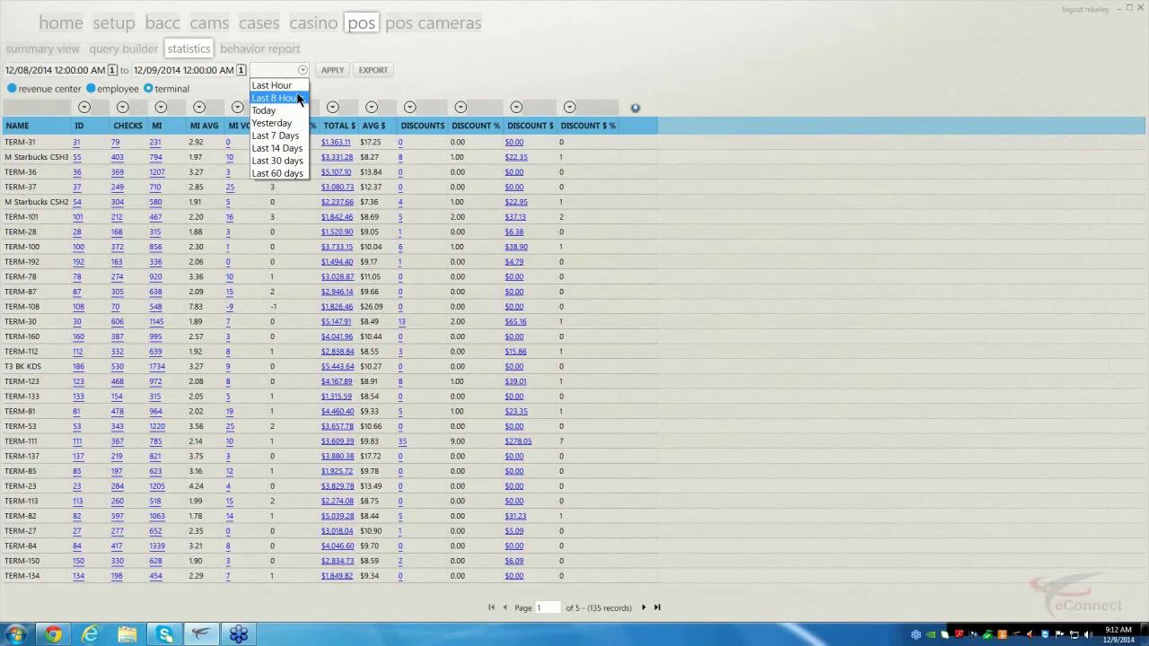
pyautogui.click(295, 86)
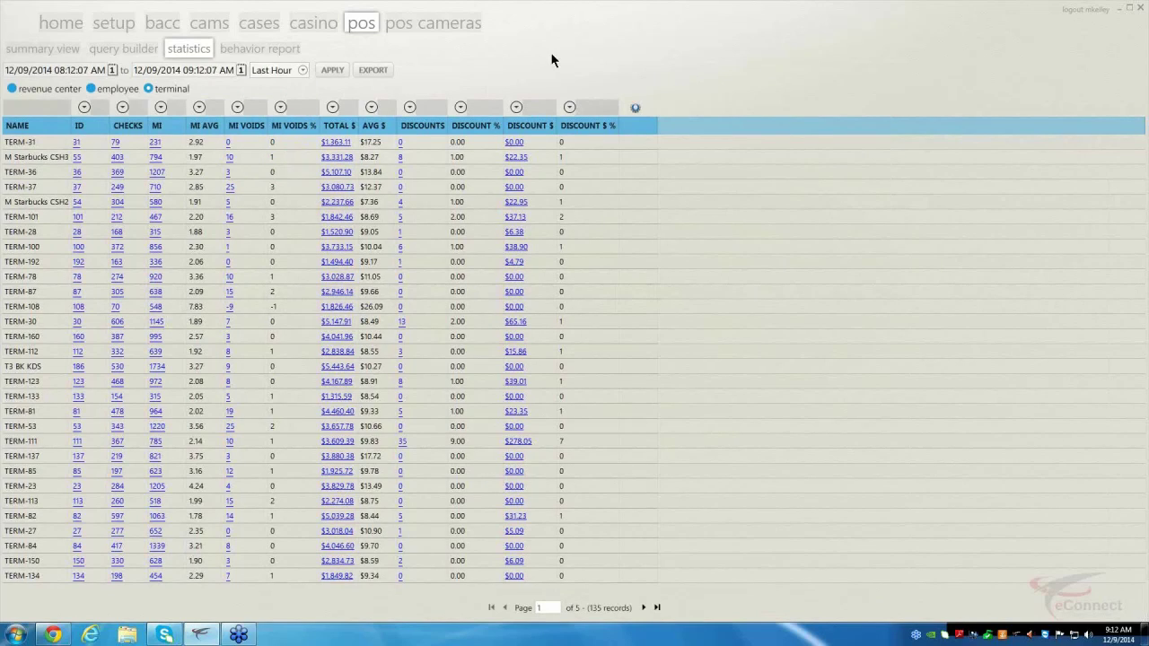
pyautogui.click(332, 72)
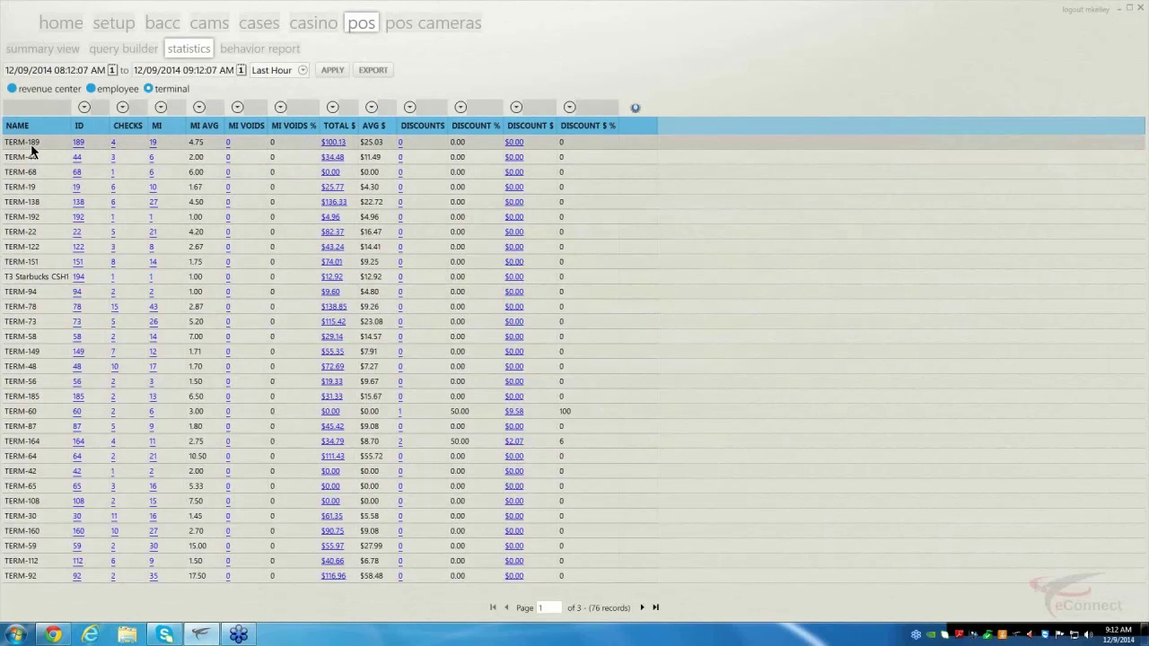
pyautogui.click(79, 146)
pyautogui.moveTo(592, 175); pyautogui.dragTo(854, 45)
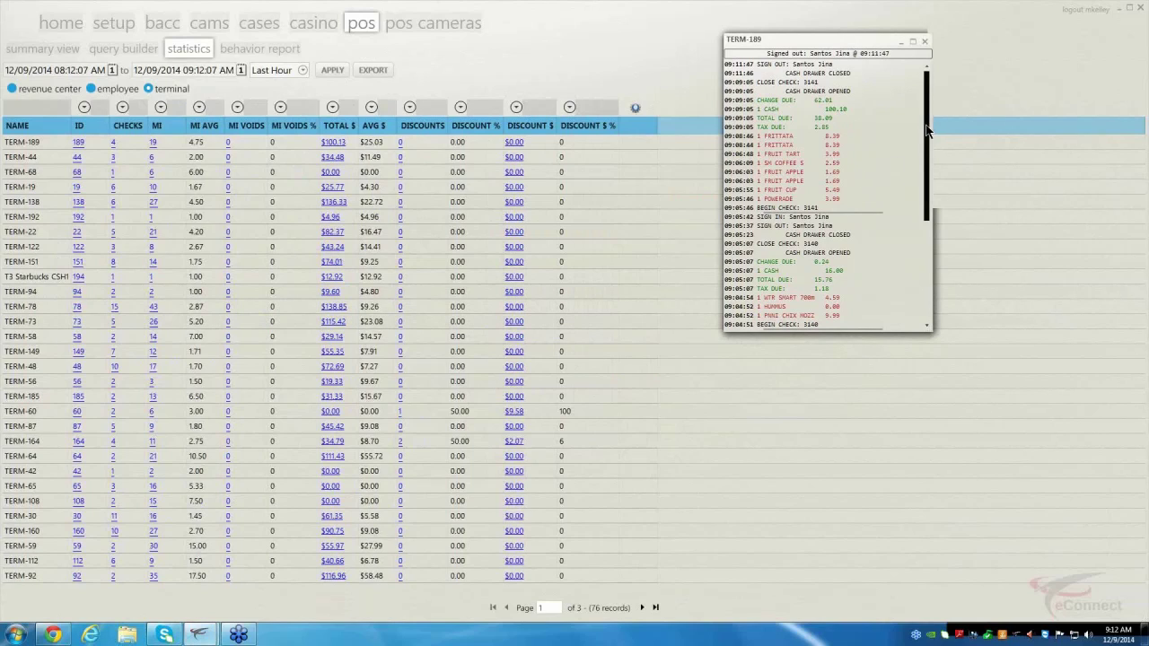
# Close TERM-189's log, then review TERM-44's transaction log in the upper right and close it.
pyautogui.moveTo(929, 130)
pyautogui.mouseDown()
pyautogui.moveTo(934, 244)
pyautogui.moveTo(924, 125)
pyautogui.mouseUp()
pyautogui.click(924, 45)
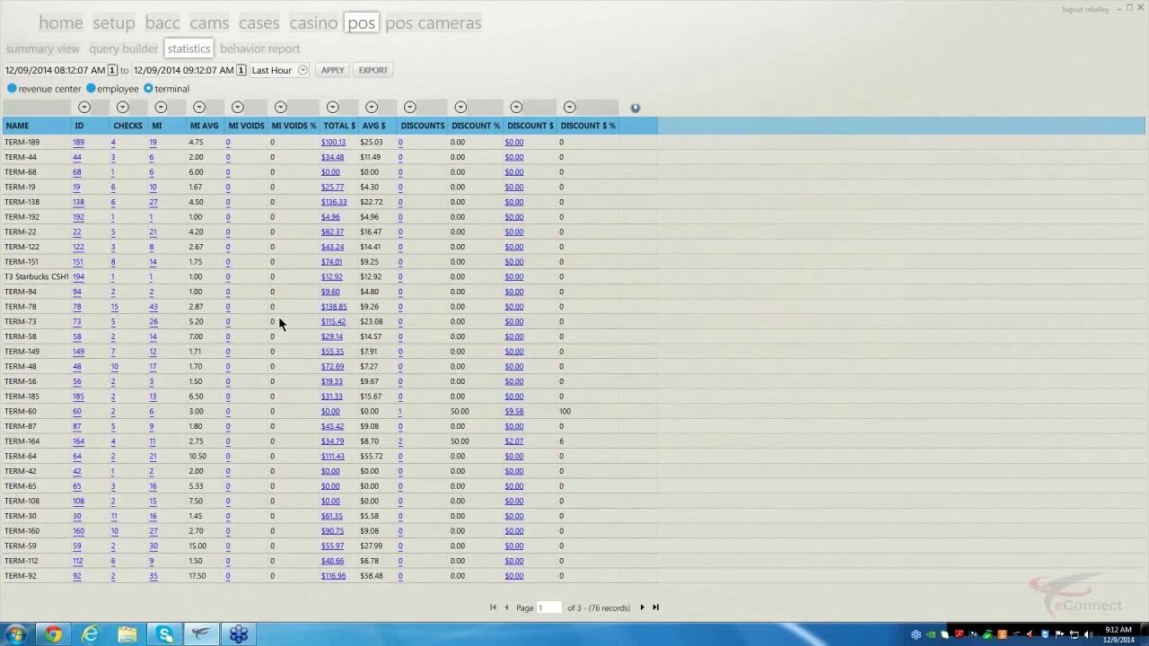
pyautogui.click(77, 158)
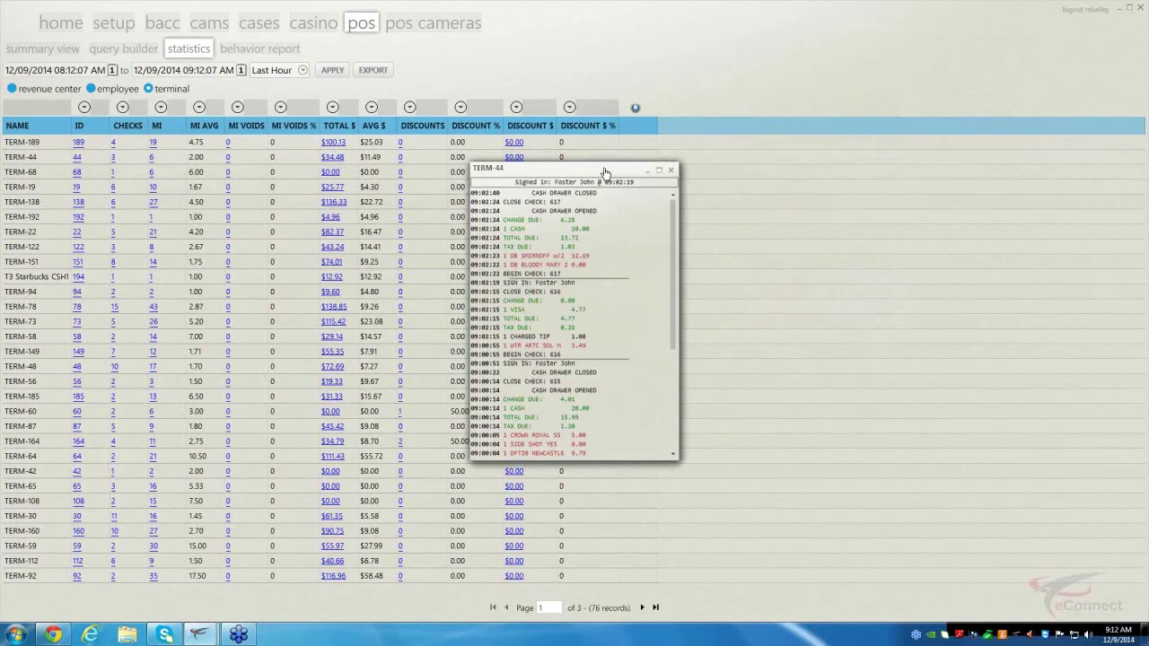
pyautogui.moveTo(609, 174); pyautogui.dragTo(859, 96)
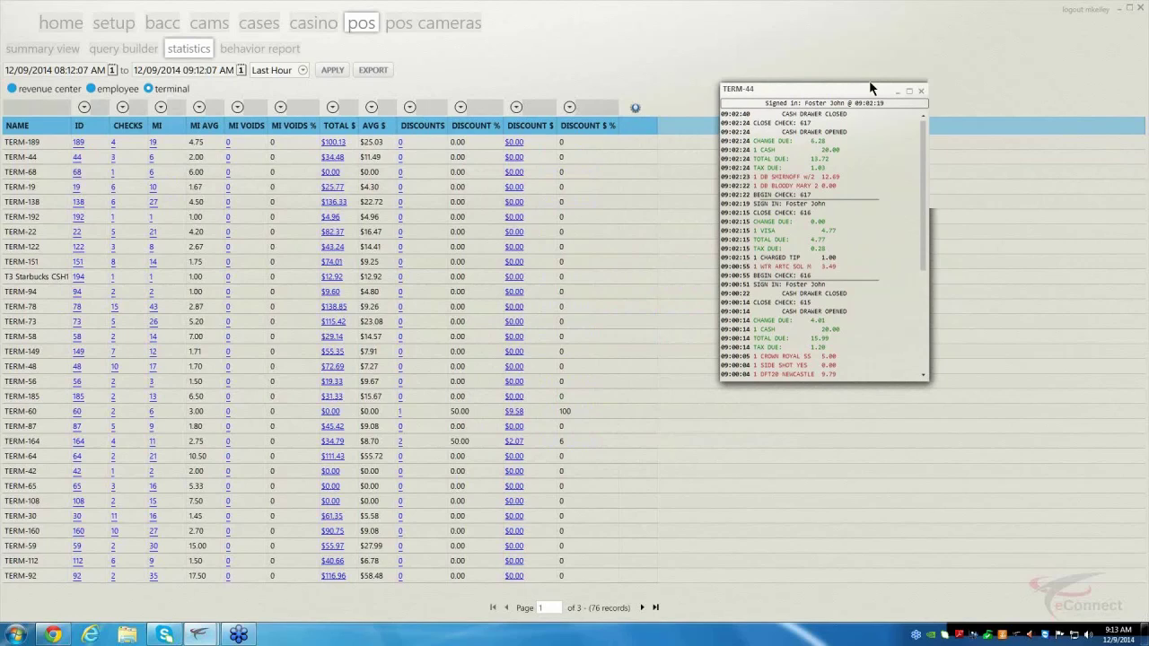
pyautogui.click(920, 90)
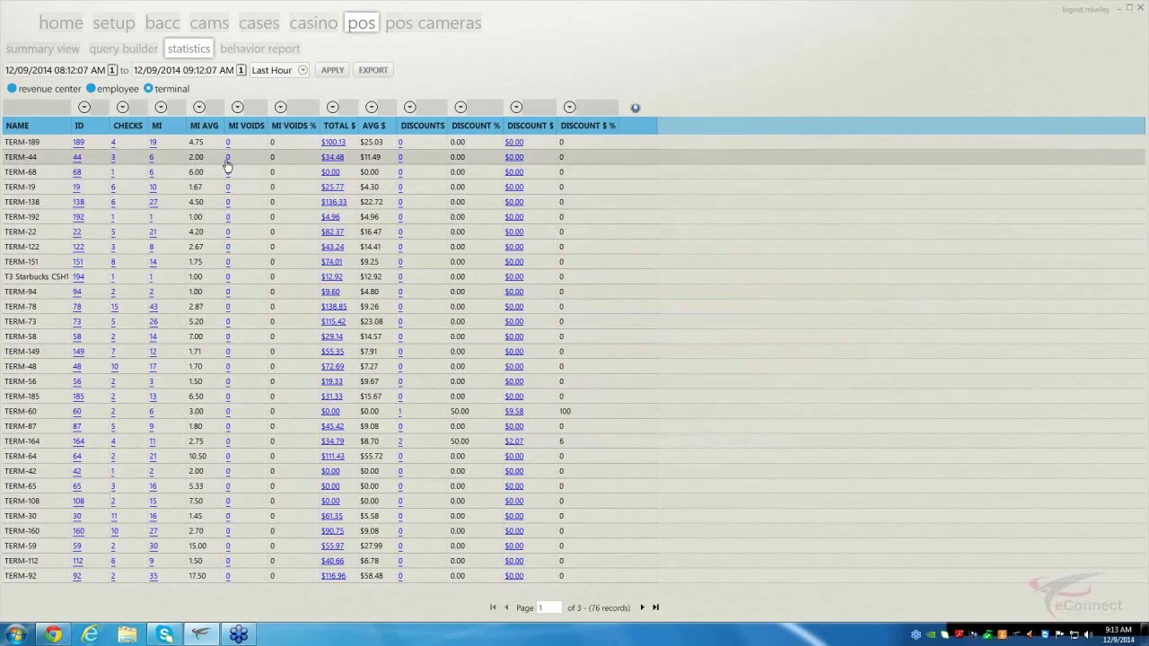
pyautogui.click(154, 143)
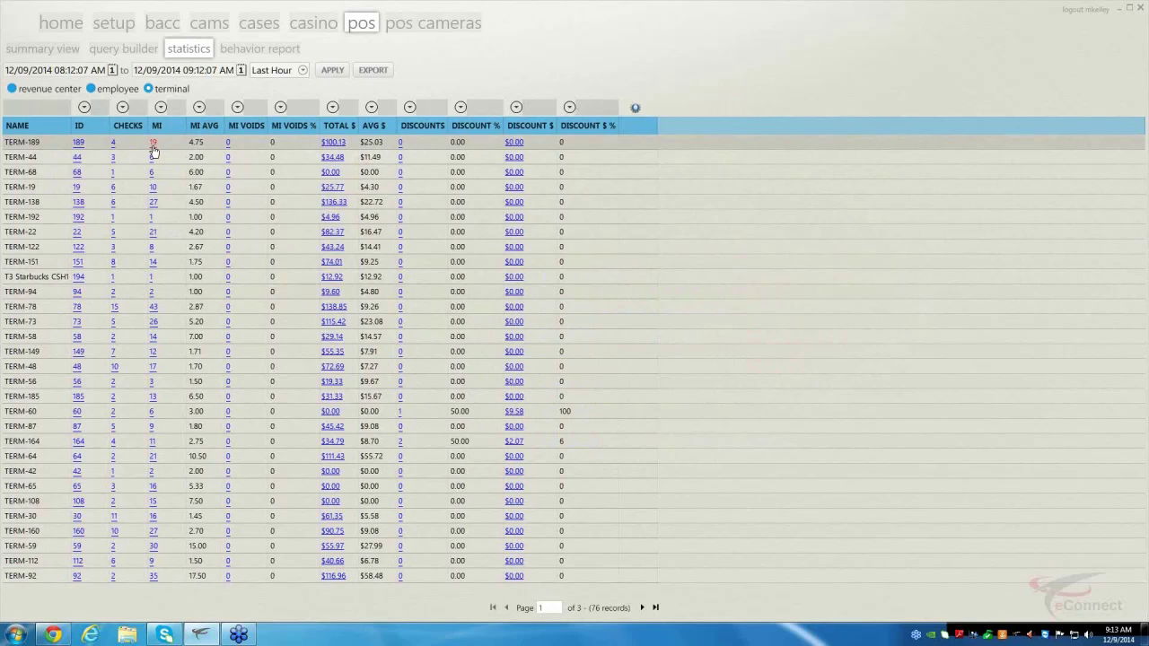
pyautogui.click(153, 147)
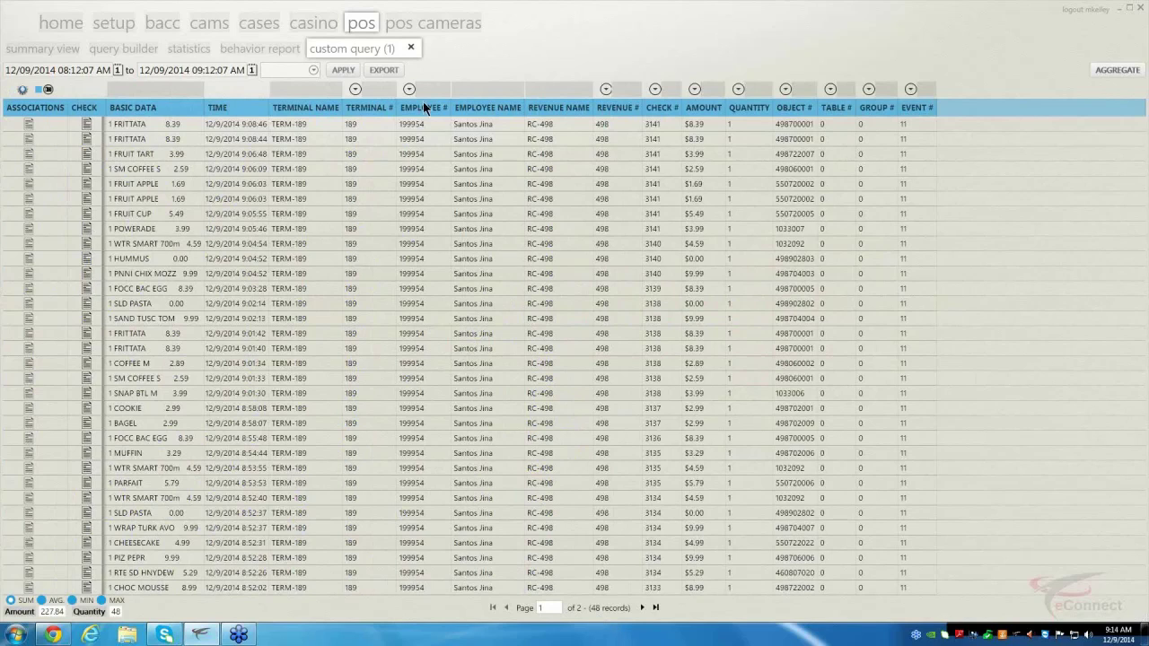
pyautogui.click(412, 47)
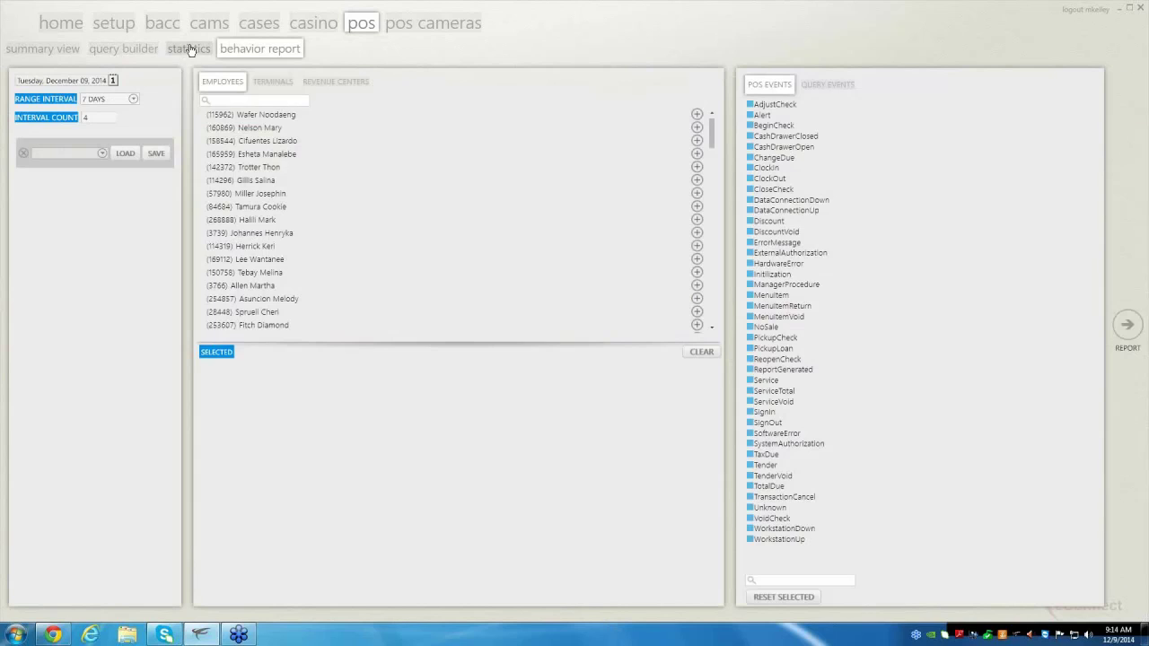
pyautogui.click(189, 49)
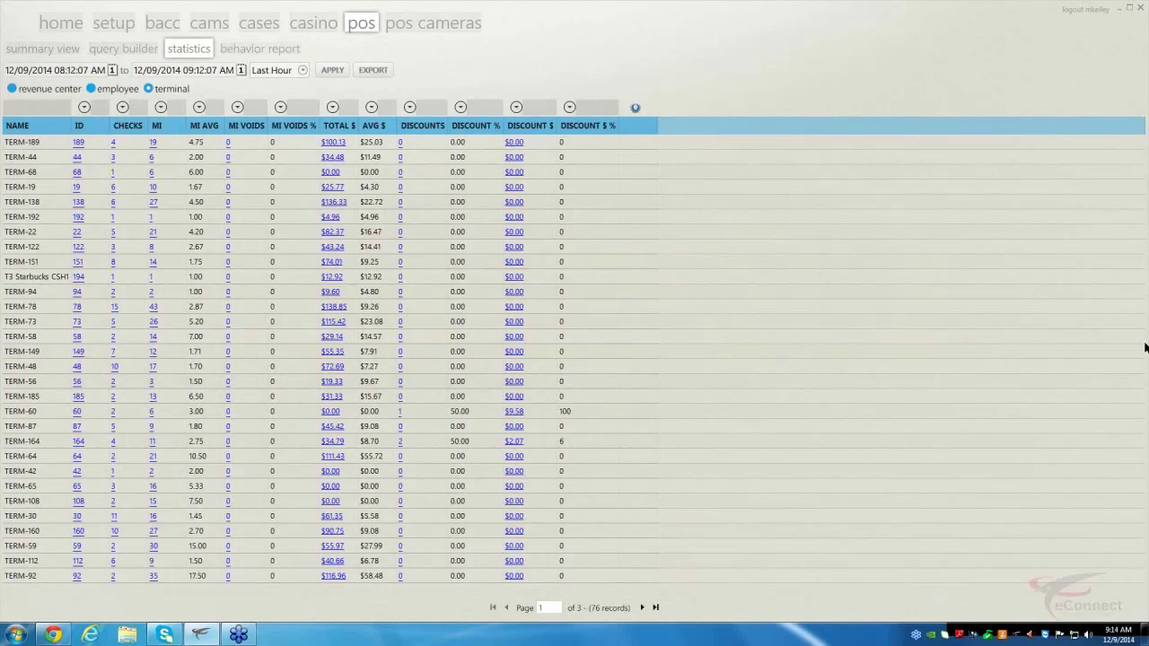
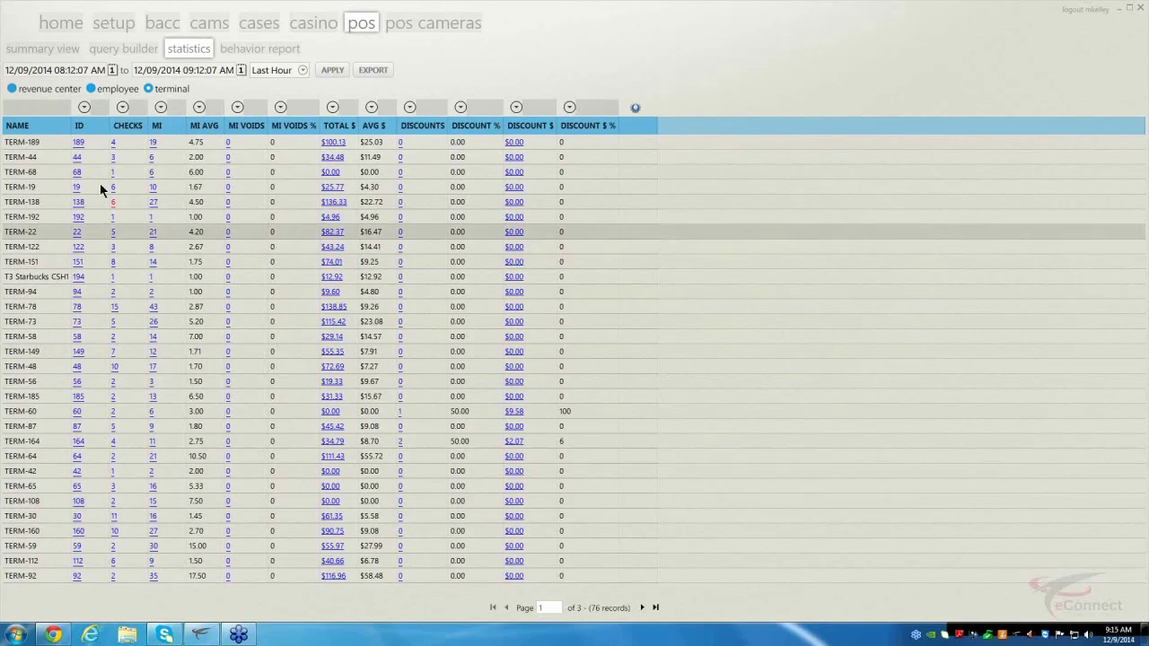
# Open the TERM-189, TERM-44, TERM-68 and TERM-192 journals, spreading the windows across the grid.
pyautogui.click(78, 144)
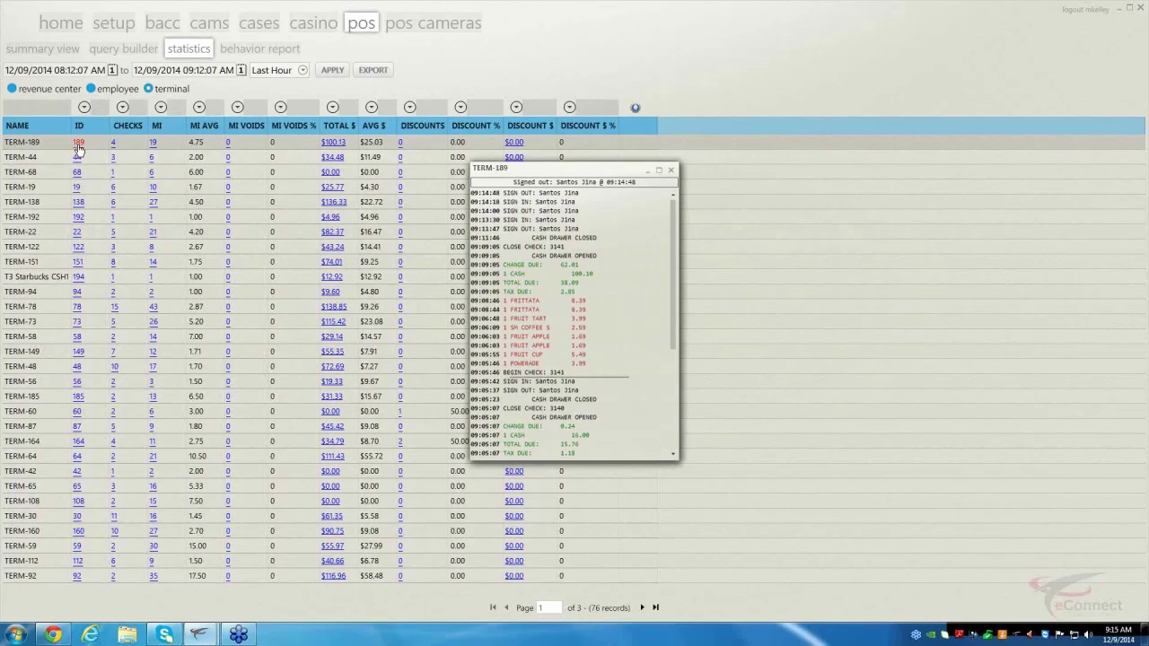
pyautogui.click(77, 159)
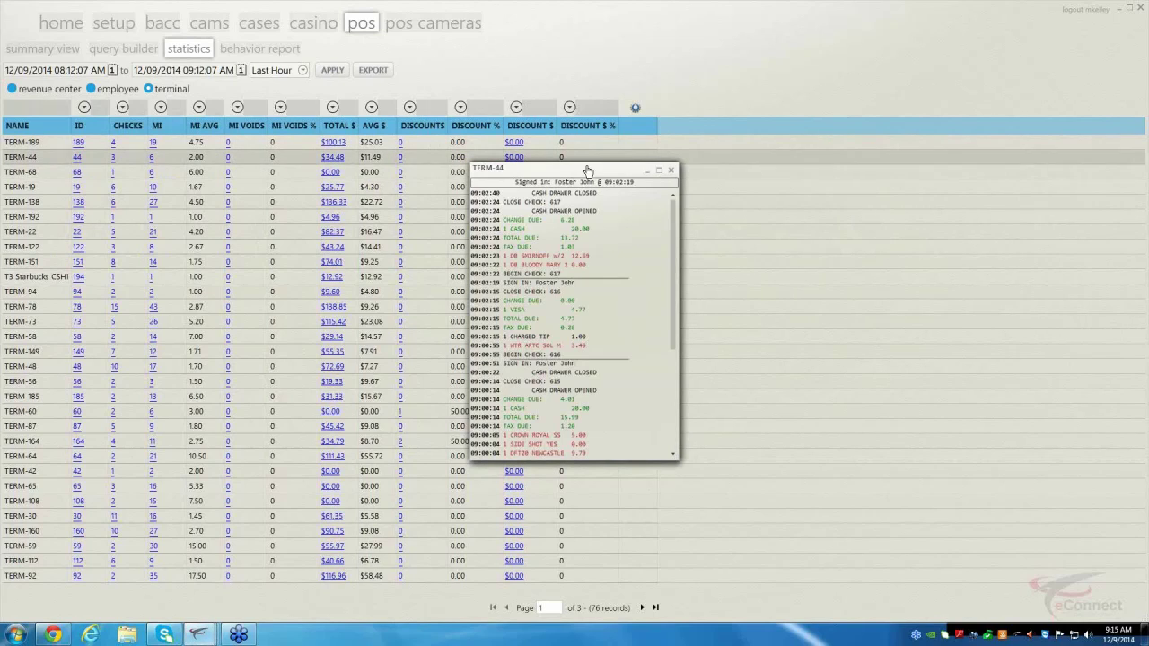
pyautogui.moveTo(585, 171); pyautogui.dragTo(786, 167)
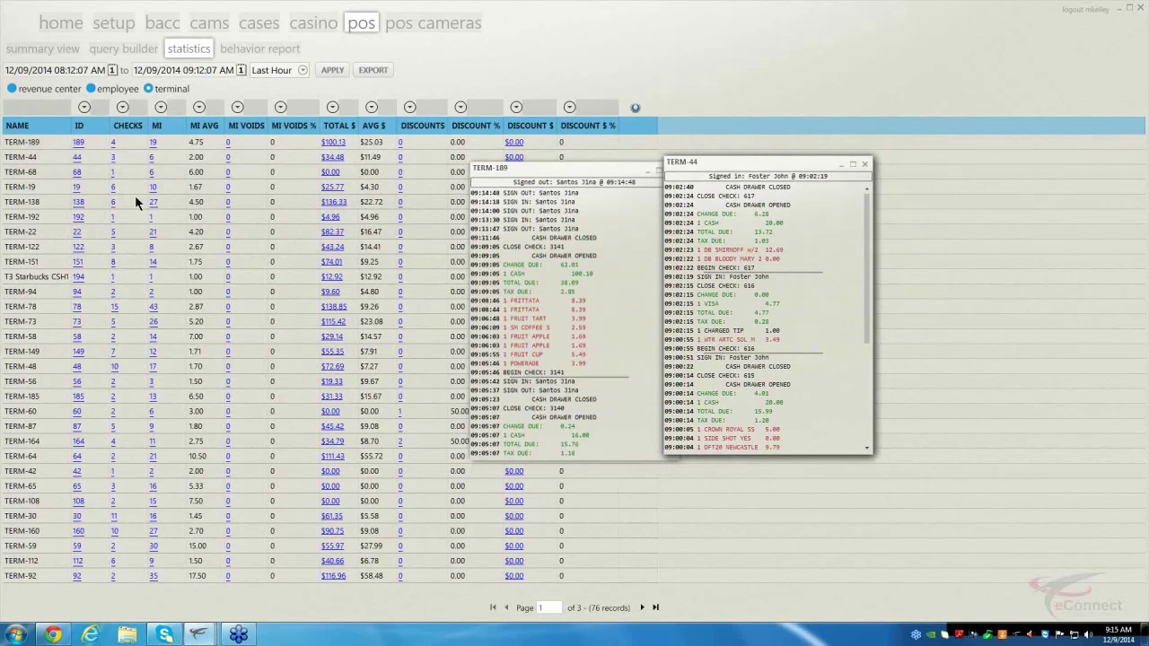
pyautogui.click(76, 172)
pyautogui.moveTo(551, 176); pyautogui.dragTo(337, 174)
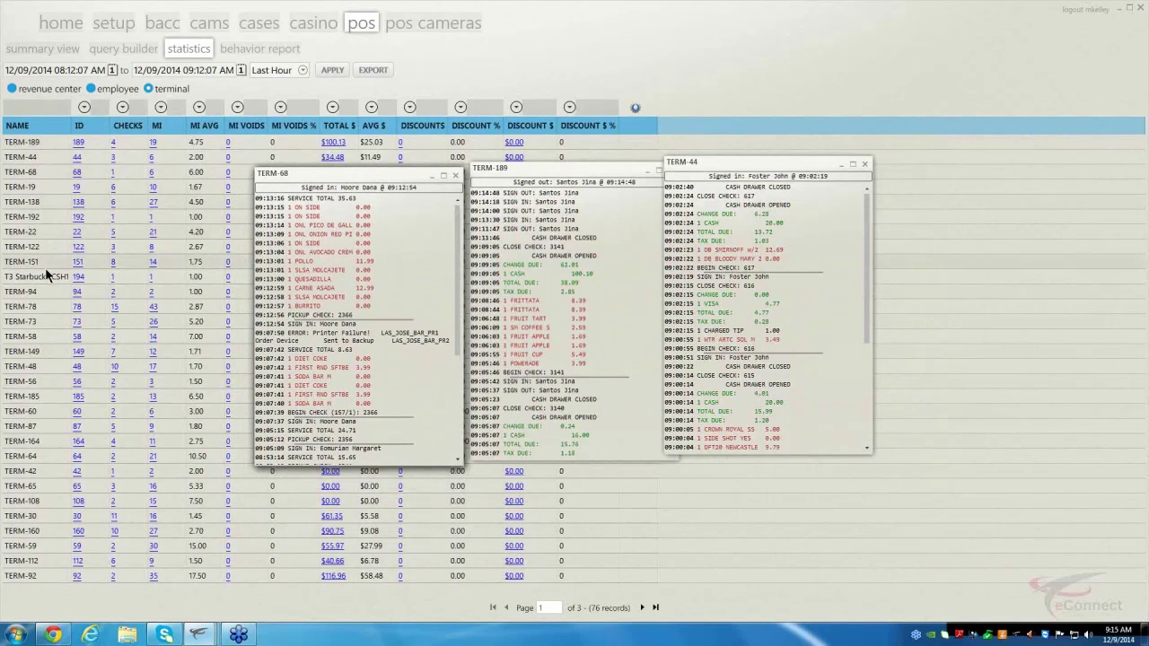
pyautogui.click(77, 217)
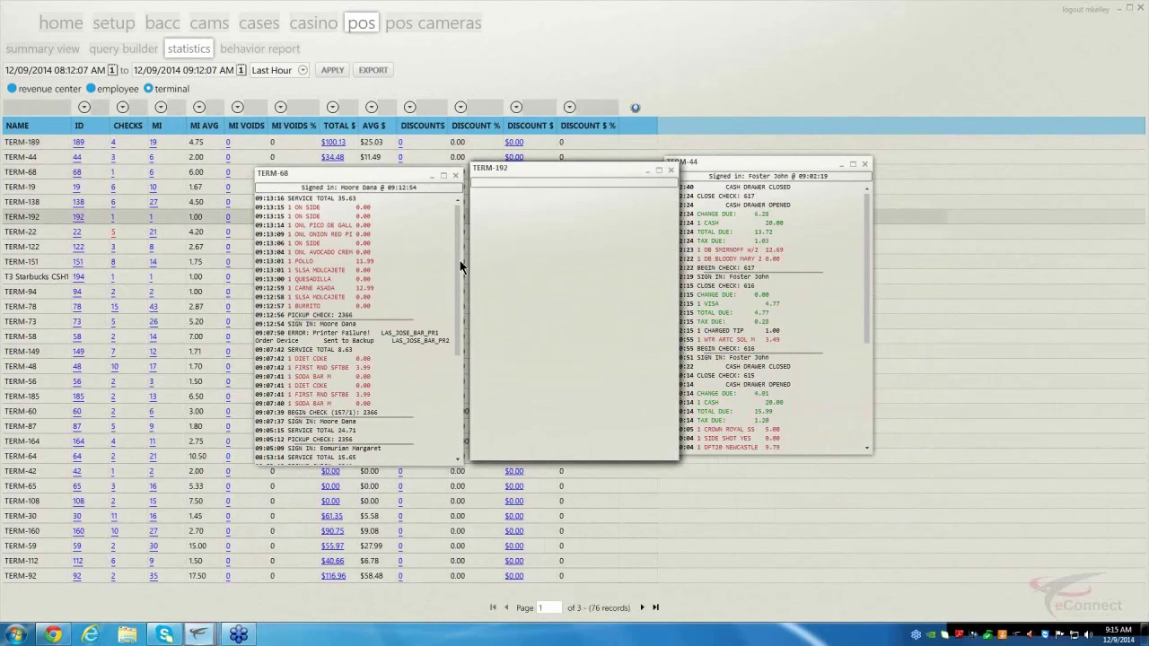
pyautogui.moveTo(612, 178); pyautogui.dragTo(169, 195)
pyautogui.scroll(1, 611, 225)
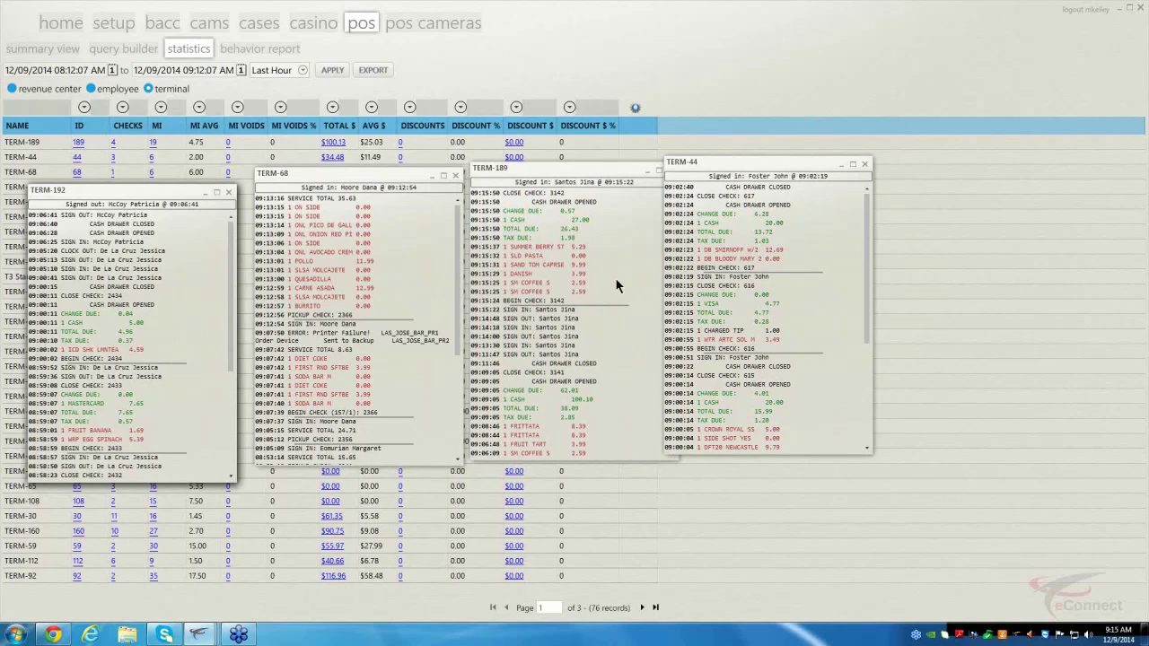
# Close the TERM-44, TERM-189, TERM-68 and TERM-192 journal windows.
pyautogui.click(864, 163)
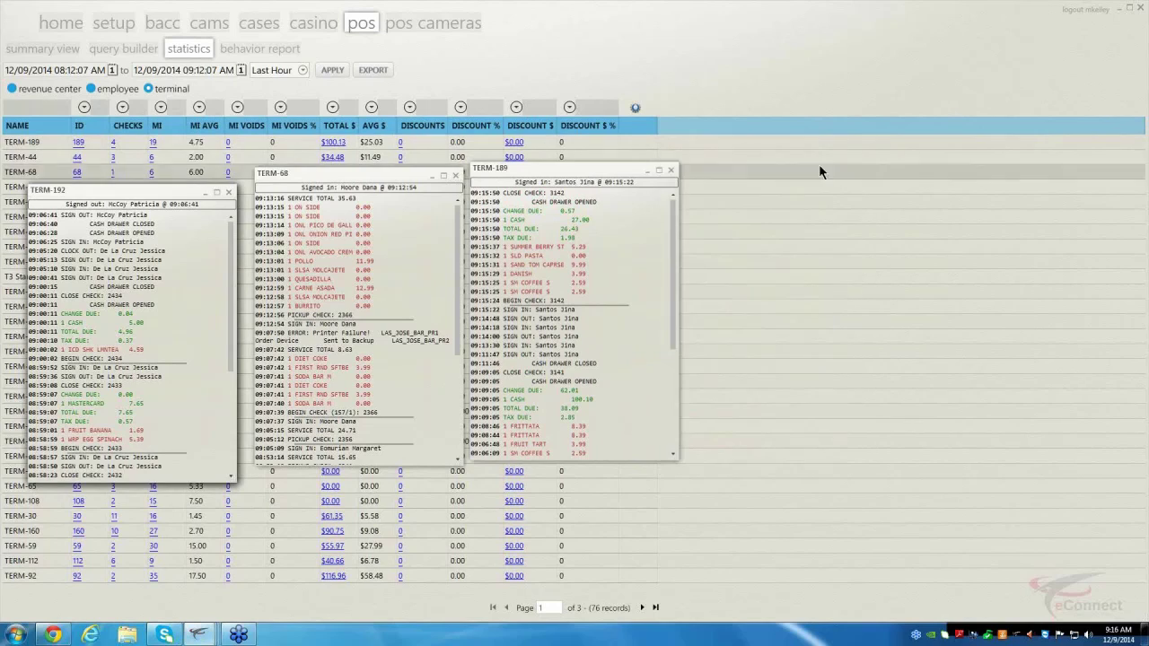
pyautogui.click(674, 169)
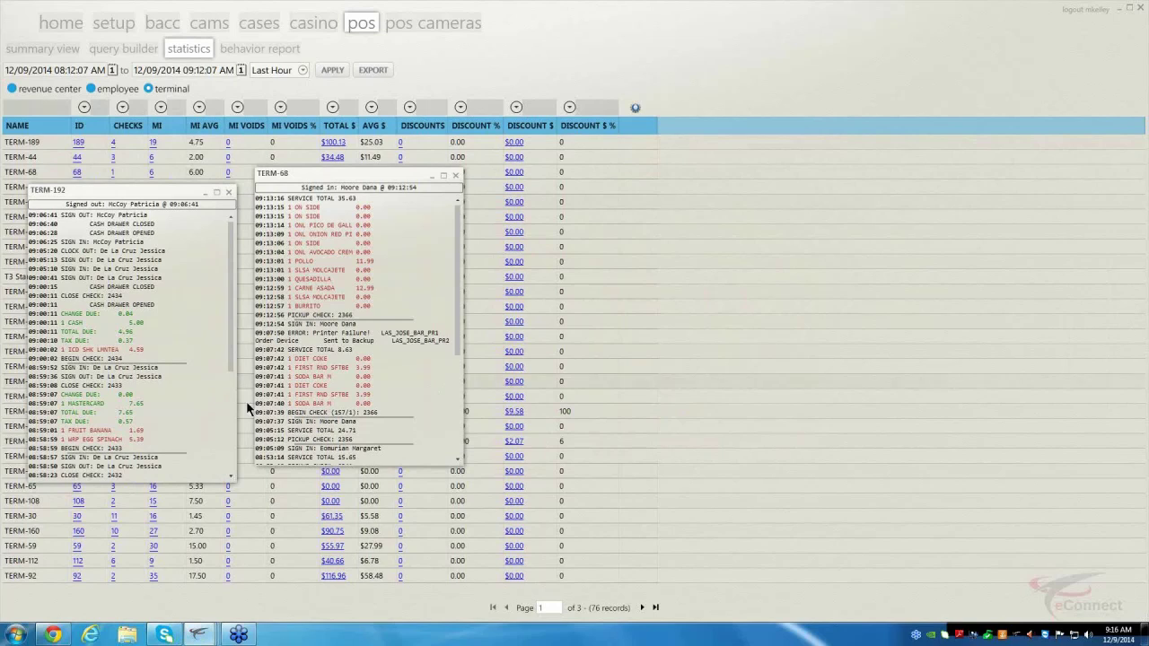
pyautogui.click(456, 175)
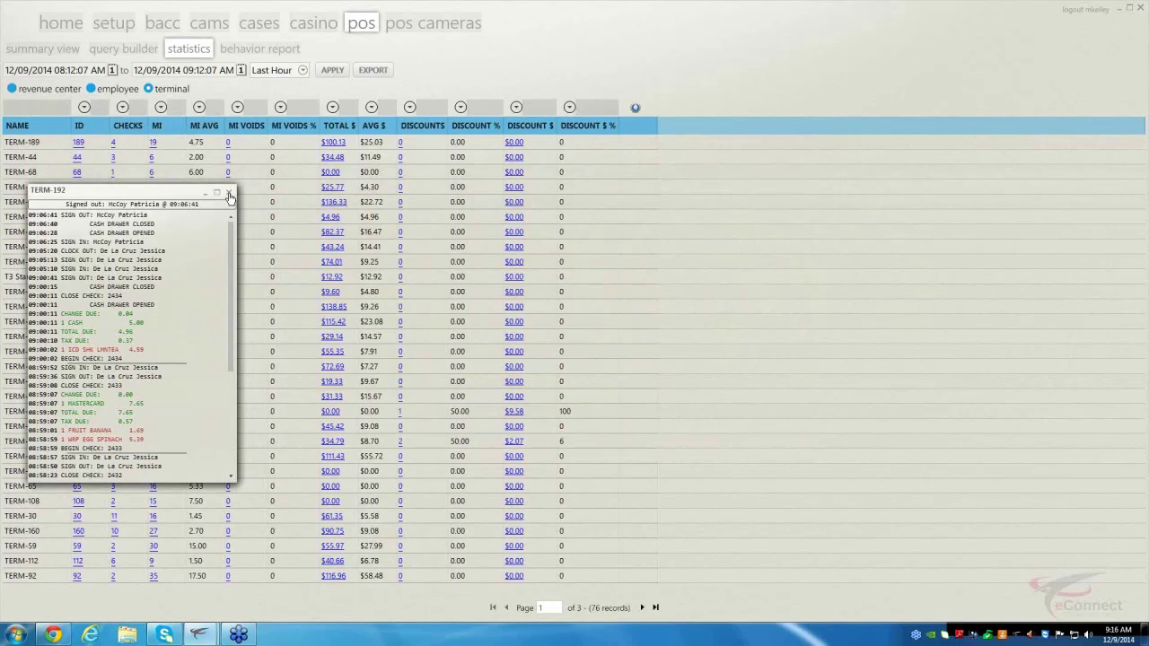
pyautogui.click(230, 193)
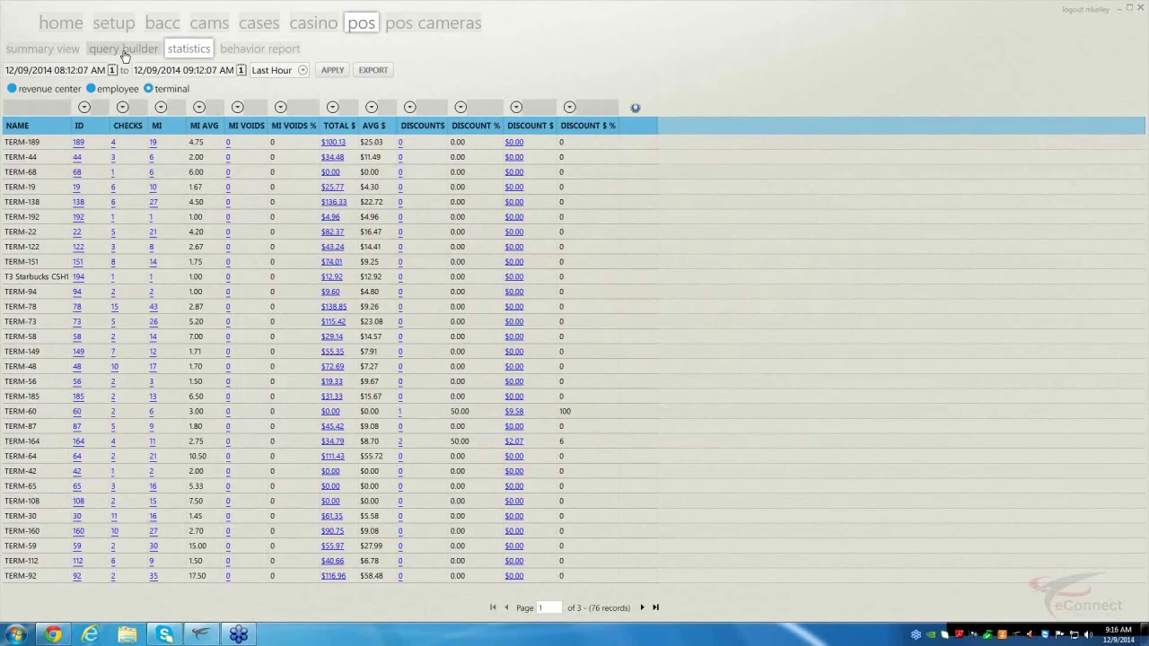
# Switch to the POS query builder page.
pyautogui.click(123, 51)
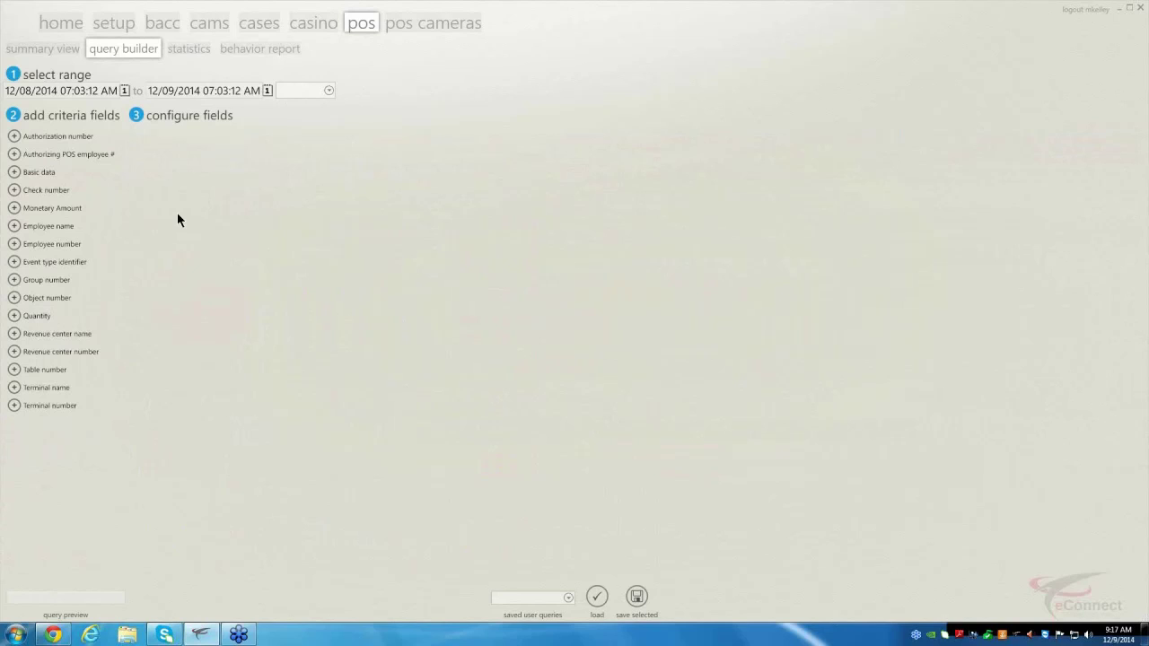
# Add Basic data as a criterion with a Contains 'water' condition.
pyautogui.click(13, 172)
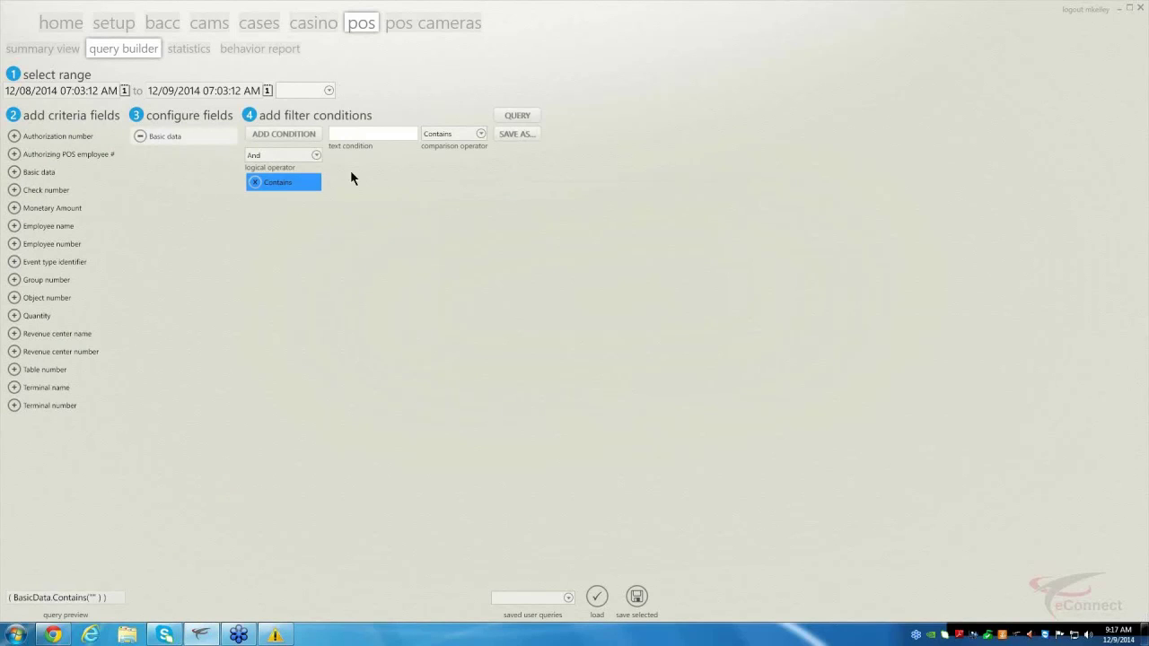
pyautogui.click(382, 133)
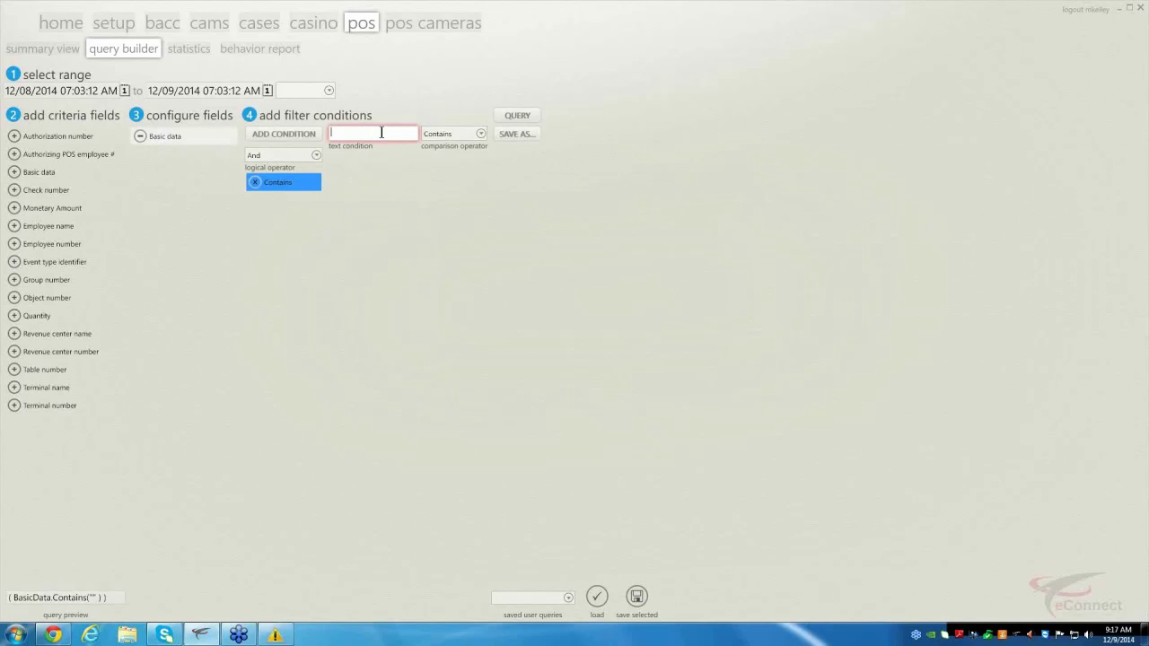
pyautogui.write('water')
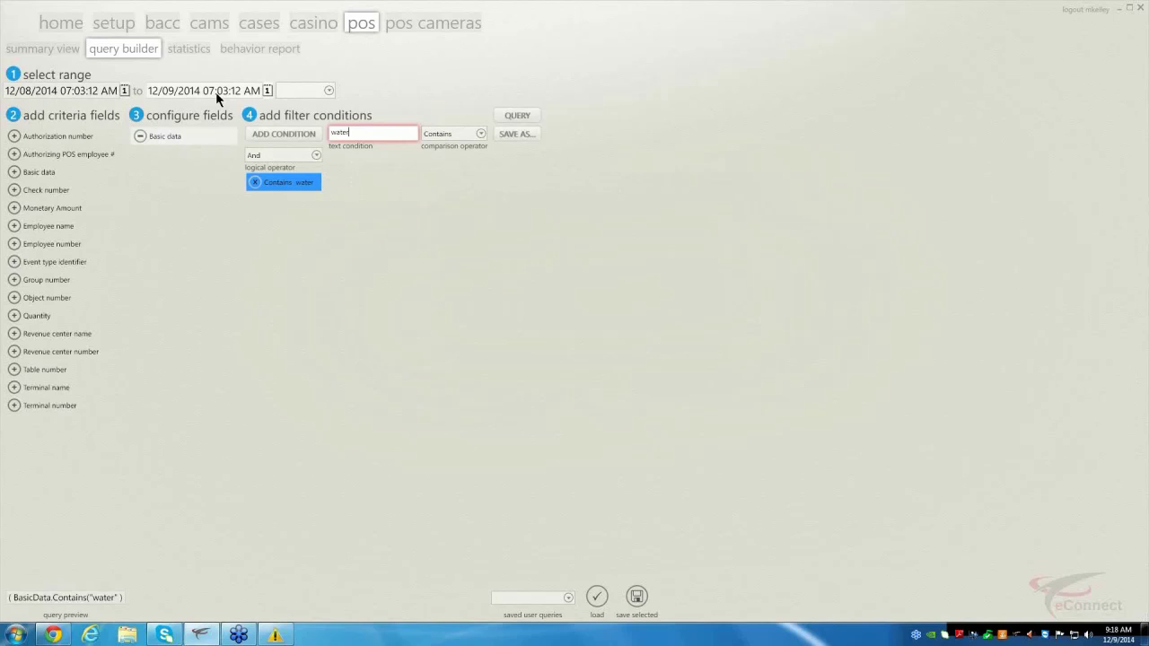
pyautogui.click(330, 92)
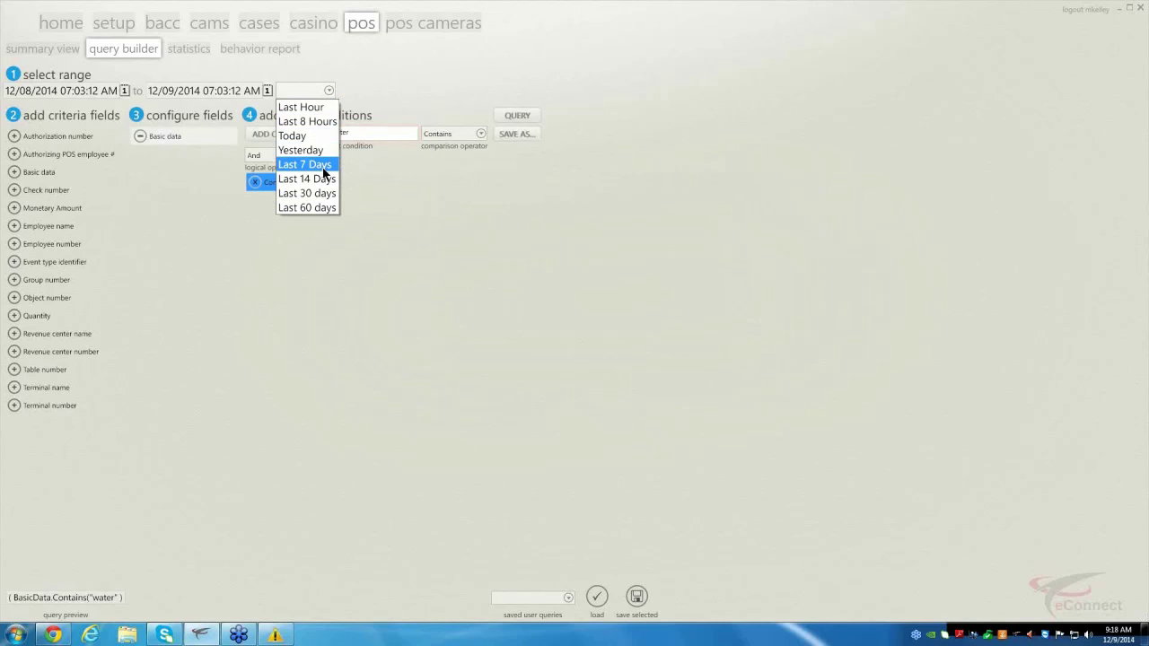
# Check the date range and start date, then run the water query returning 117 records.
pyautogui.click(408, 76)
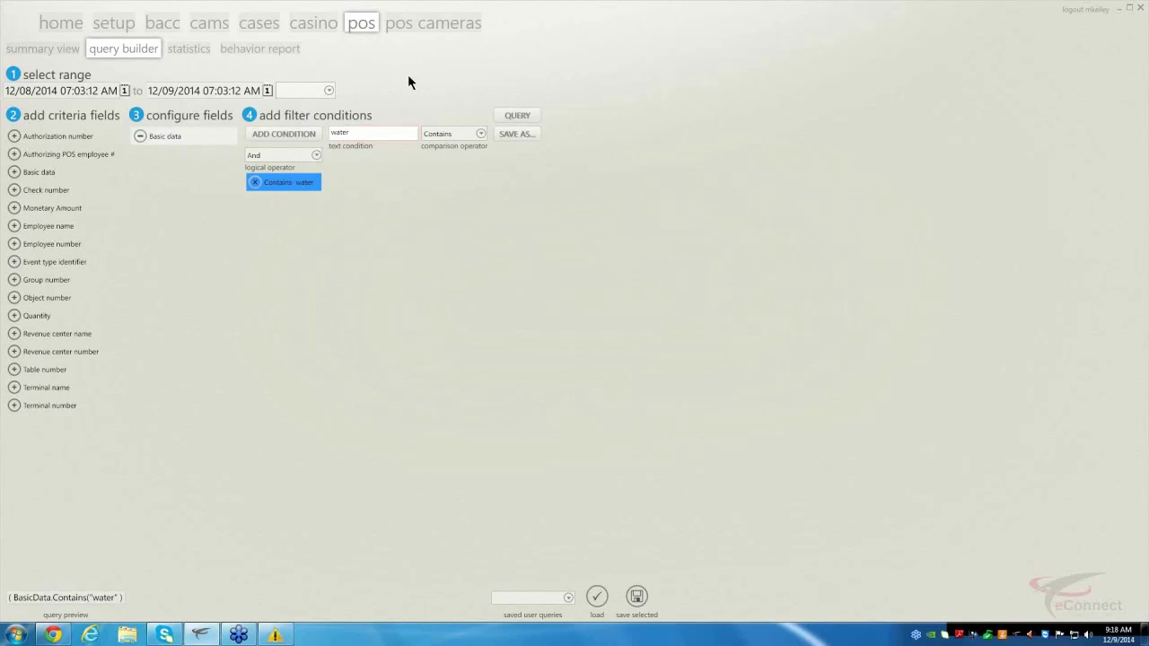
pyautogui.click(125, 91)
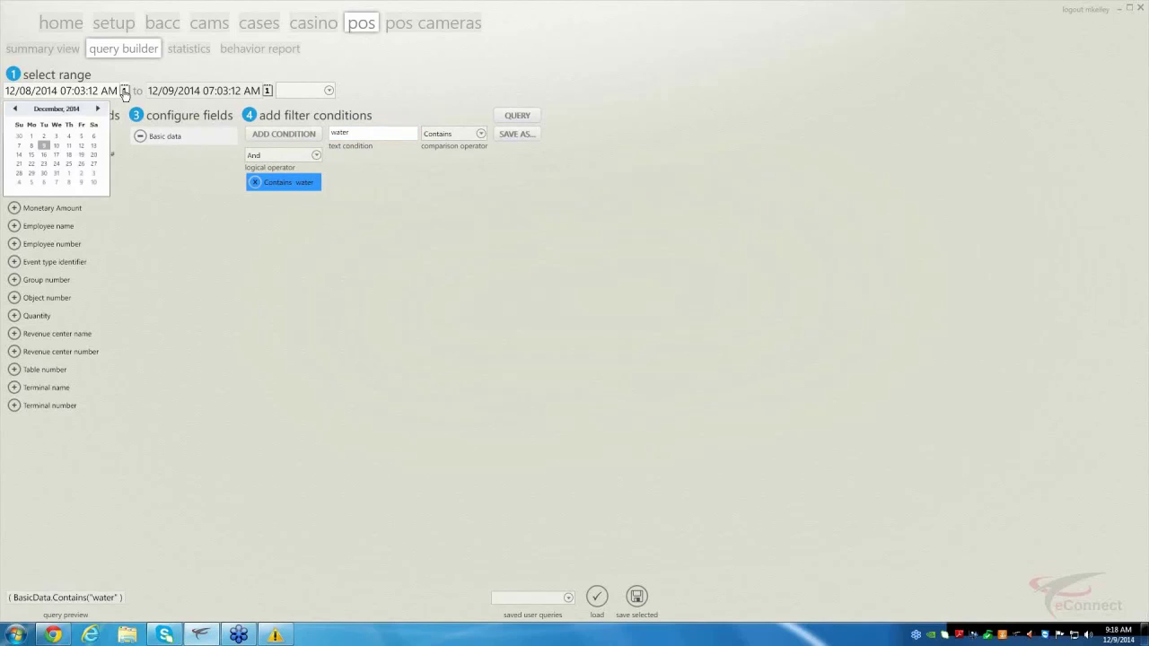
pyautogui.click(519, 115)
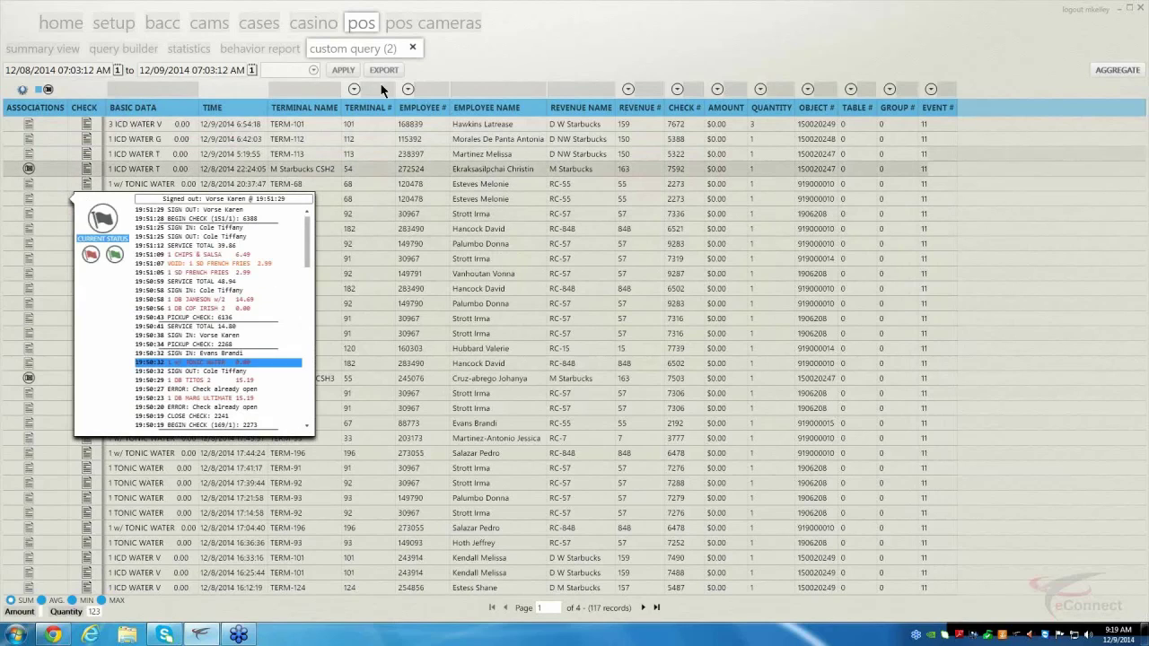
# Close the custom query (2) results and return to the query builder.
pyautogui.click(413, 50)
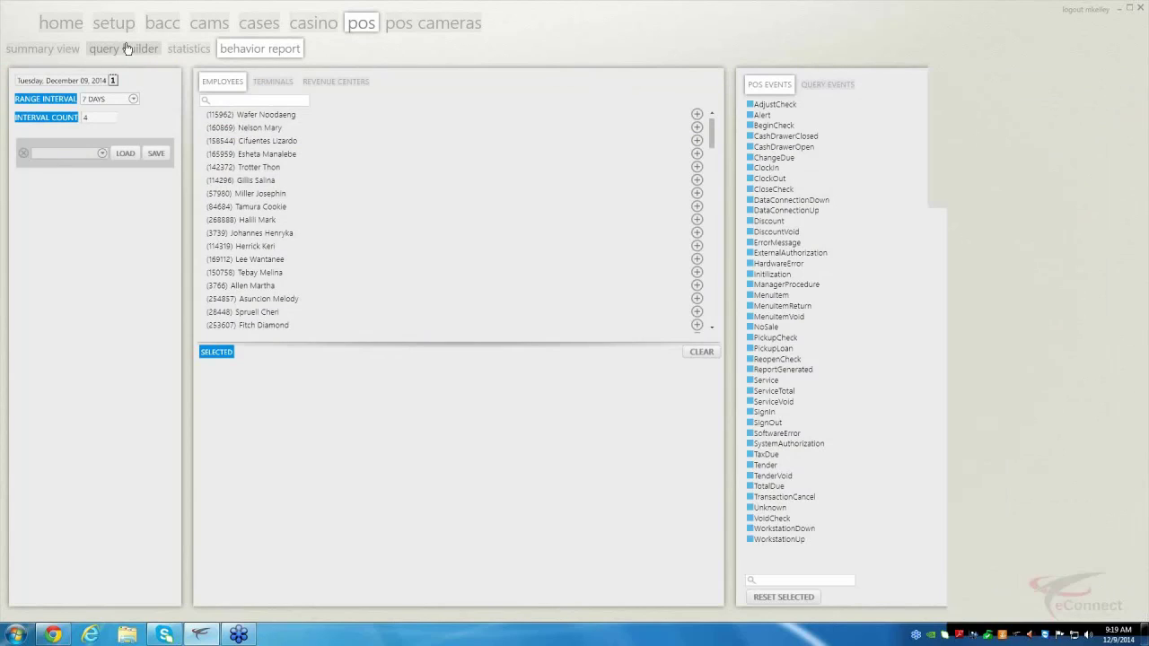
pyautogui.click(126, 49)
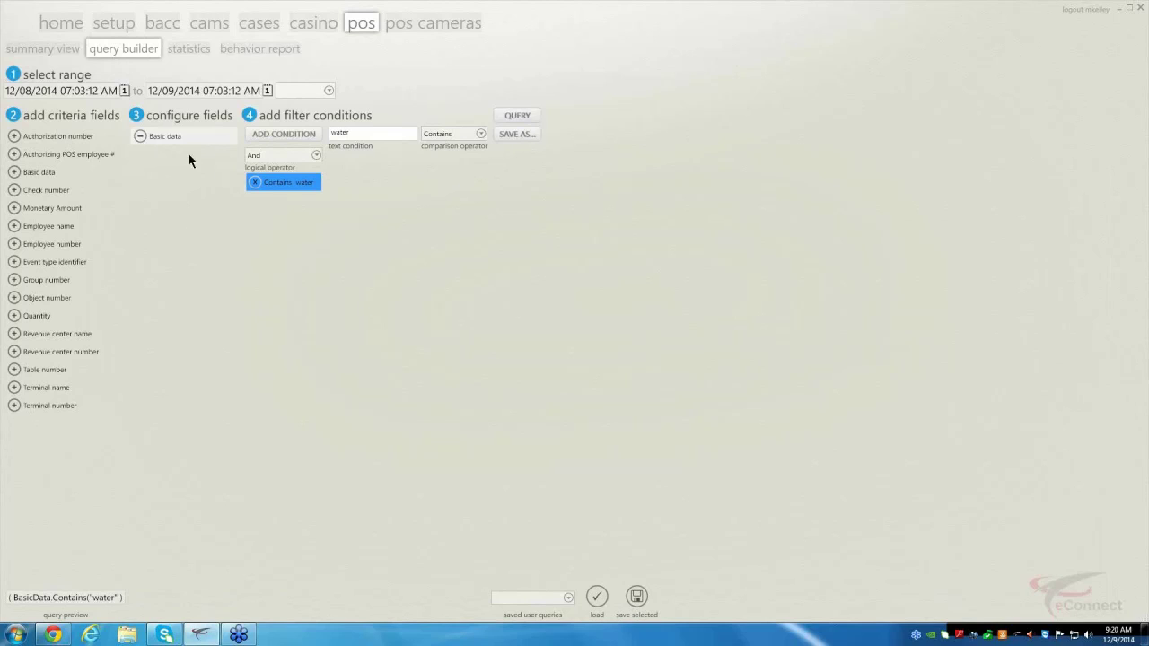
# Rerun the water query, select the M Starbucks CSH2 record, then close the results.
pyautogui.click(527, 117)
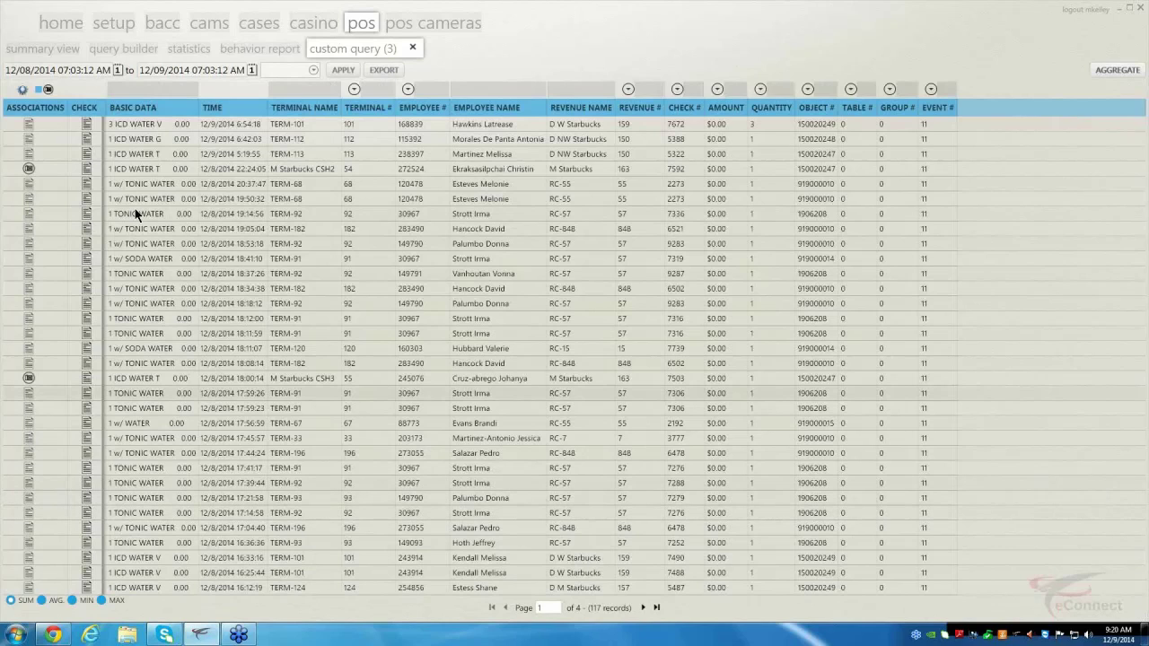
pyautogui.click(440, 174)
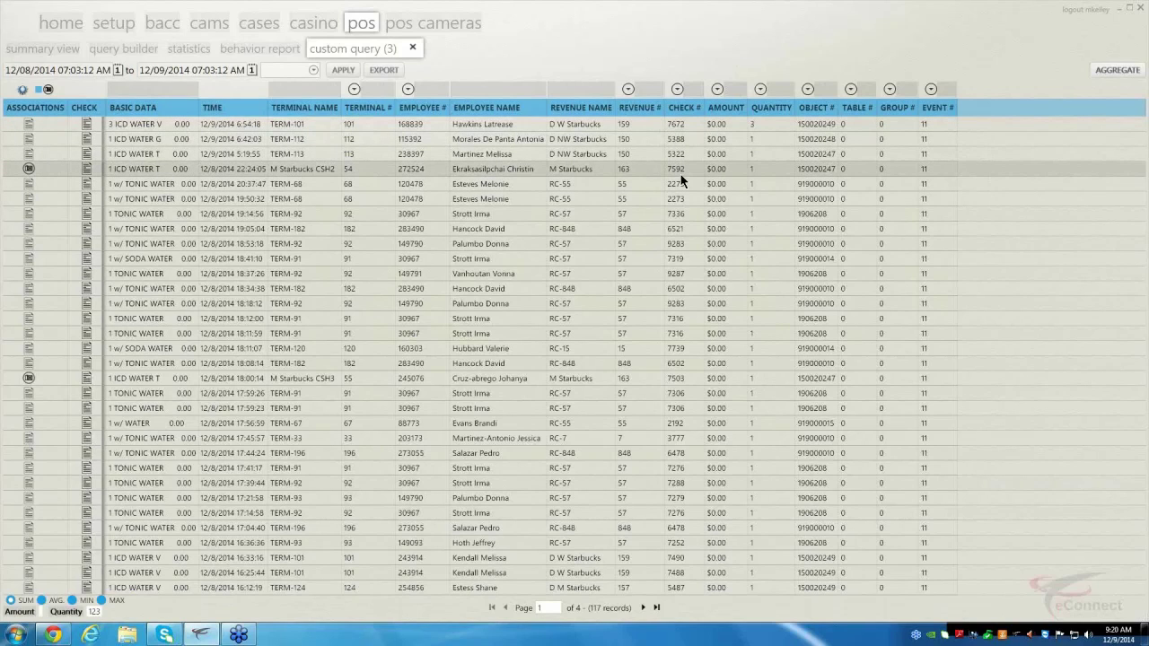
pyautogui.click(412, 47)
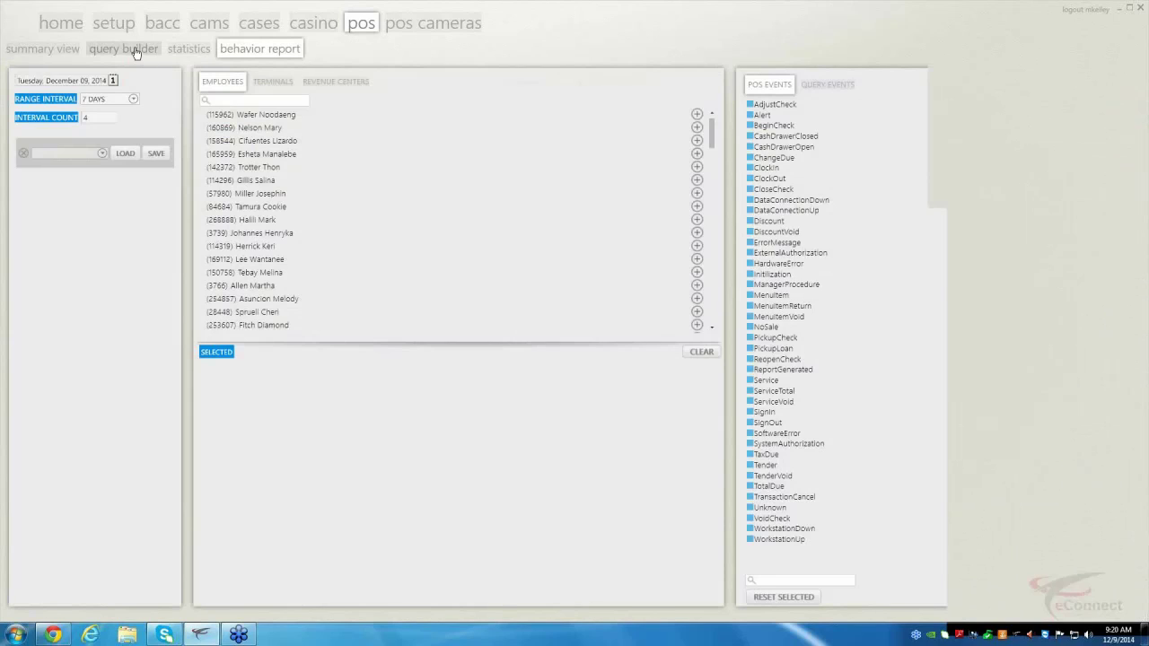
pyautogui.click(136, 48)
# Replace Basic data with a Check number equals 7592 condition and run the query.
pyautogui.click(140, 136)
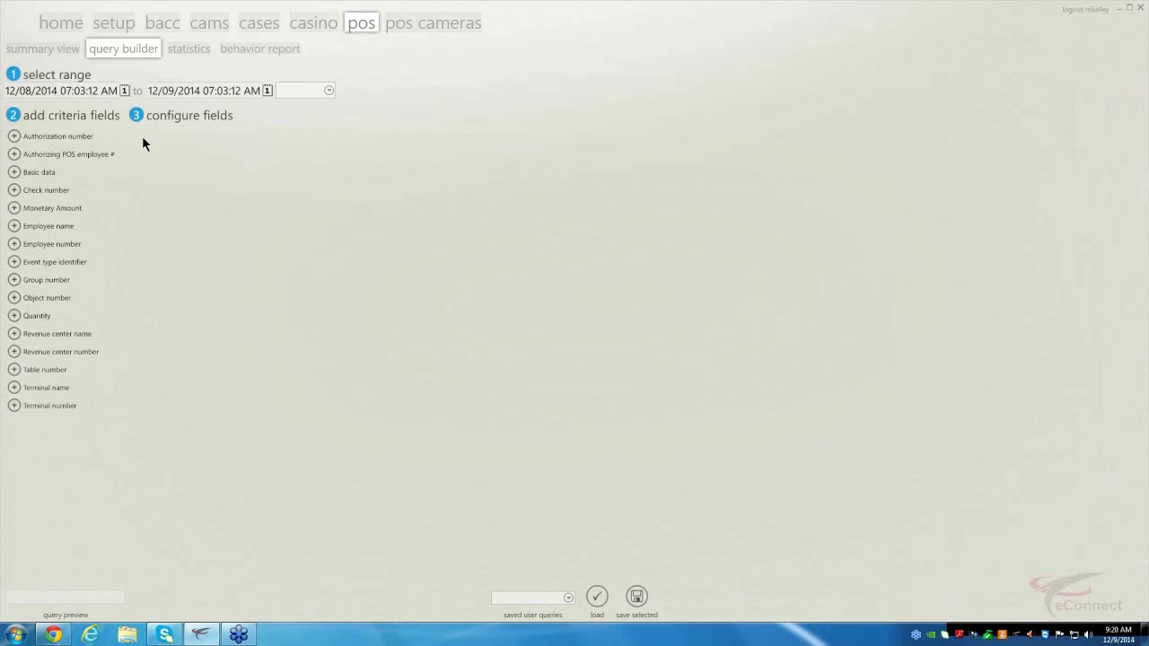
pyautogui.click(13, 190)
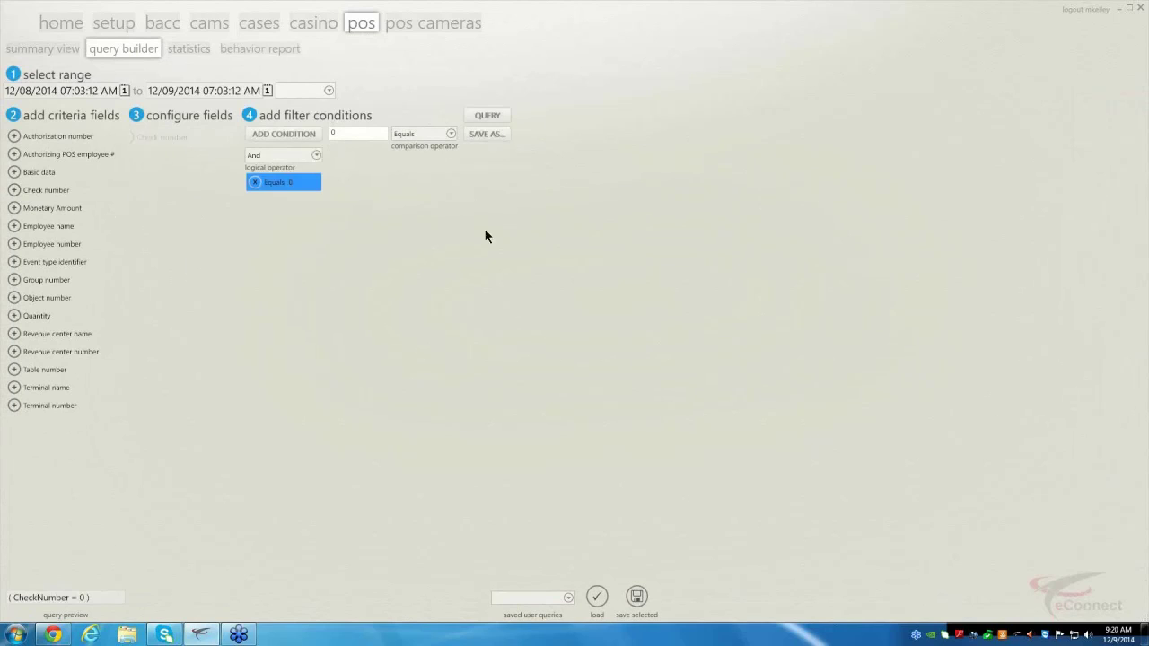
pyautogui.click(358, 134)
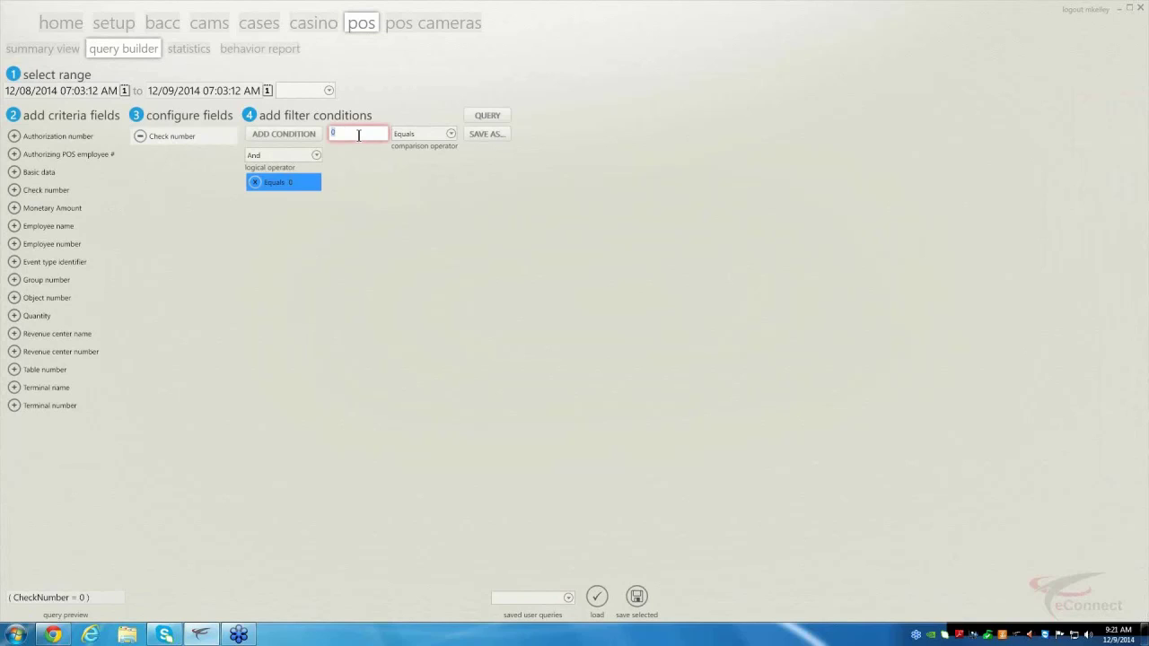
pyautogui.write('7592')
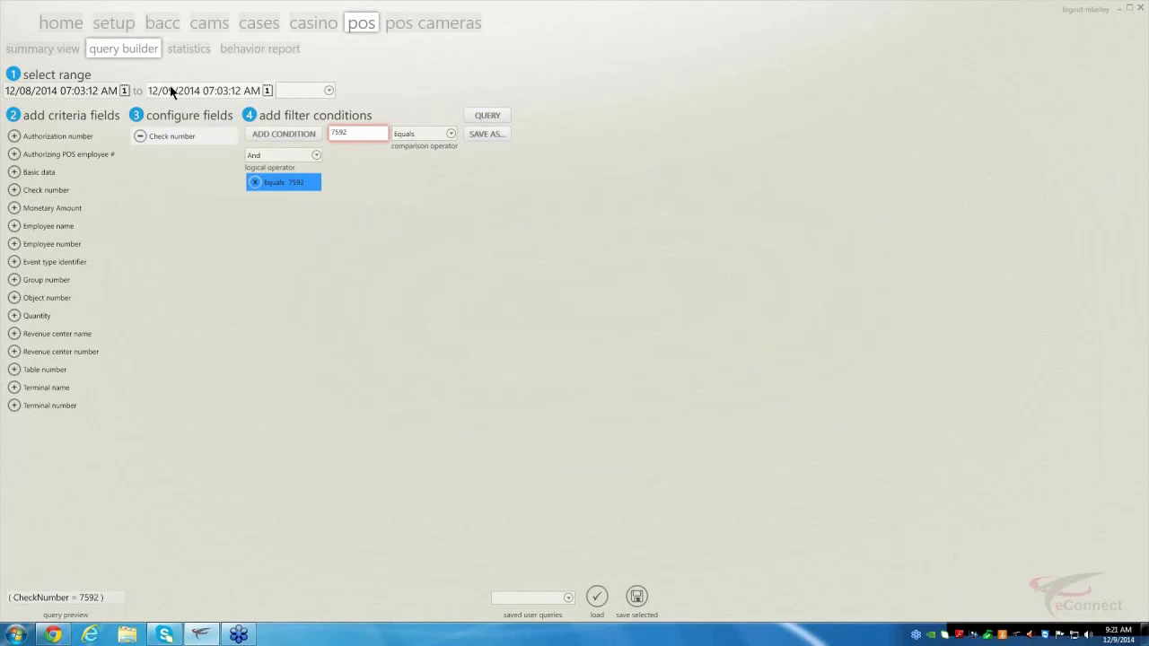
pyautogui.click(487, 115)
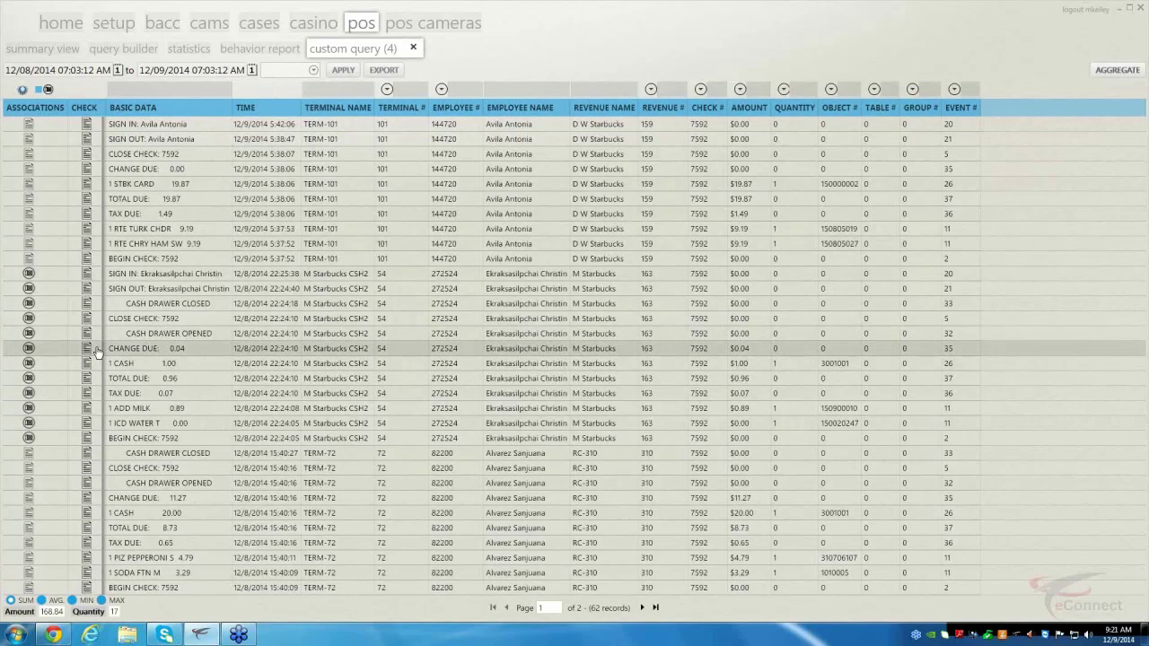
# View the camera footage for the CHANGE DUE record, then close the custom query (4) results.
pyautogui.click(39, 347)
pyautogui.click(196, 395)
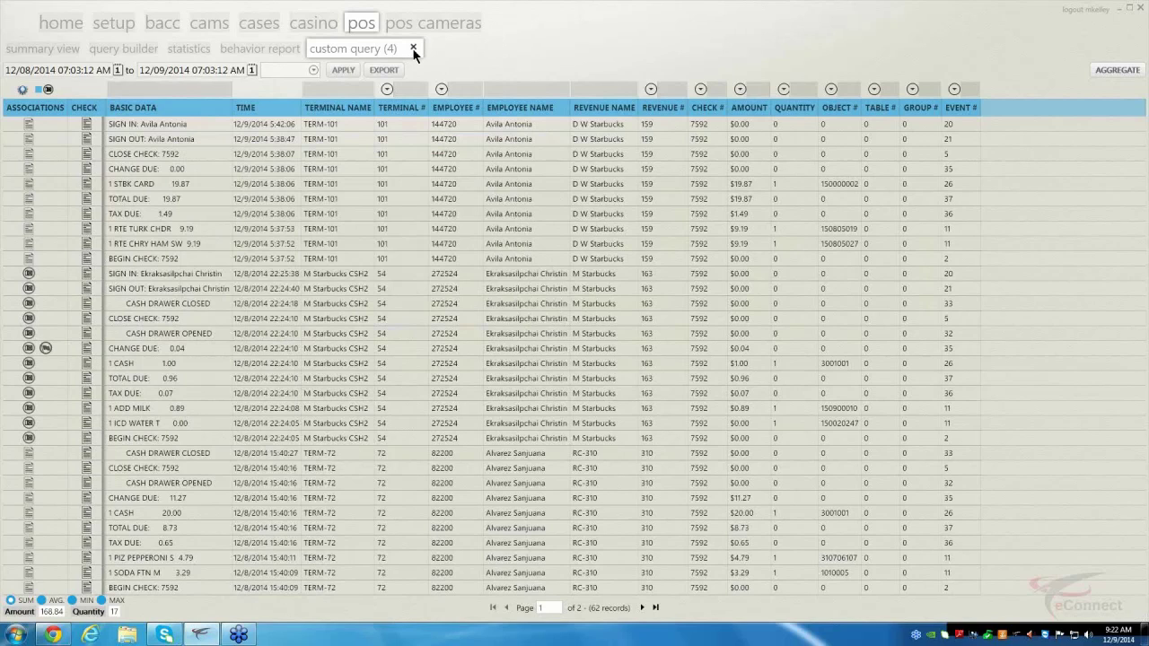
pyautogui.click(413, 48)
# Swap Check number for Employee name and browse the employee list without picking anyone.
pyautogui.click(123, 49)
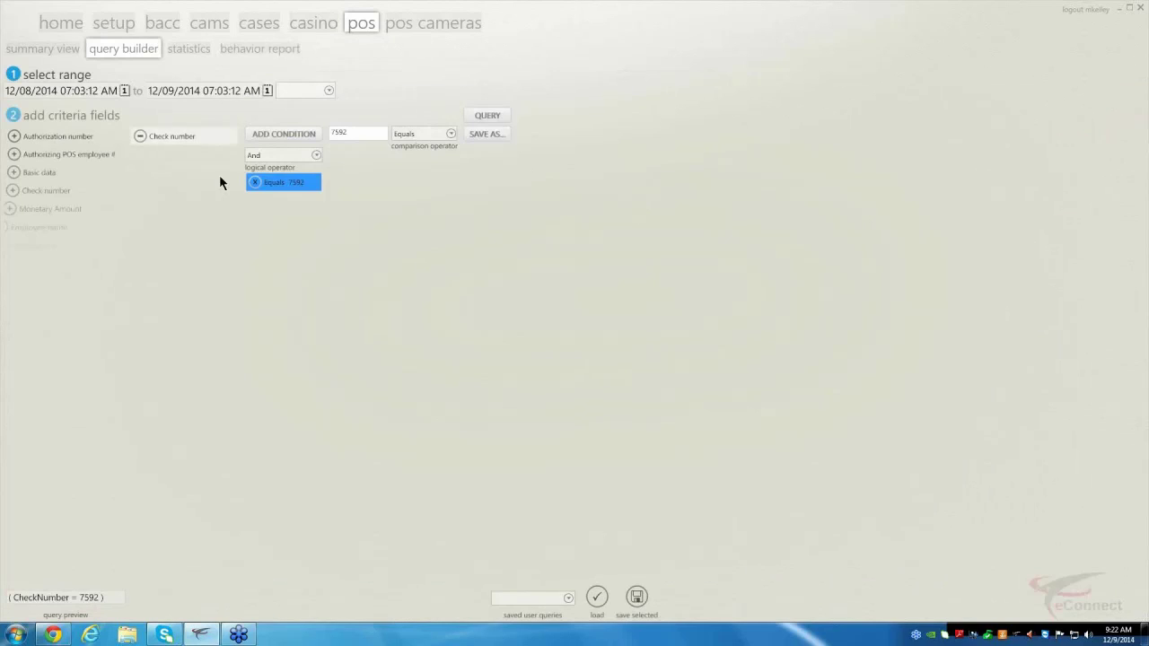
pyautogui.click(140, 136)
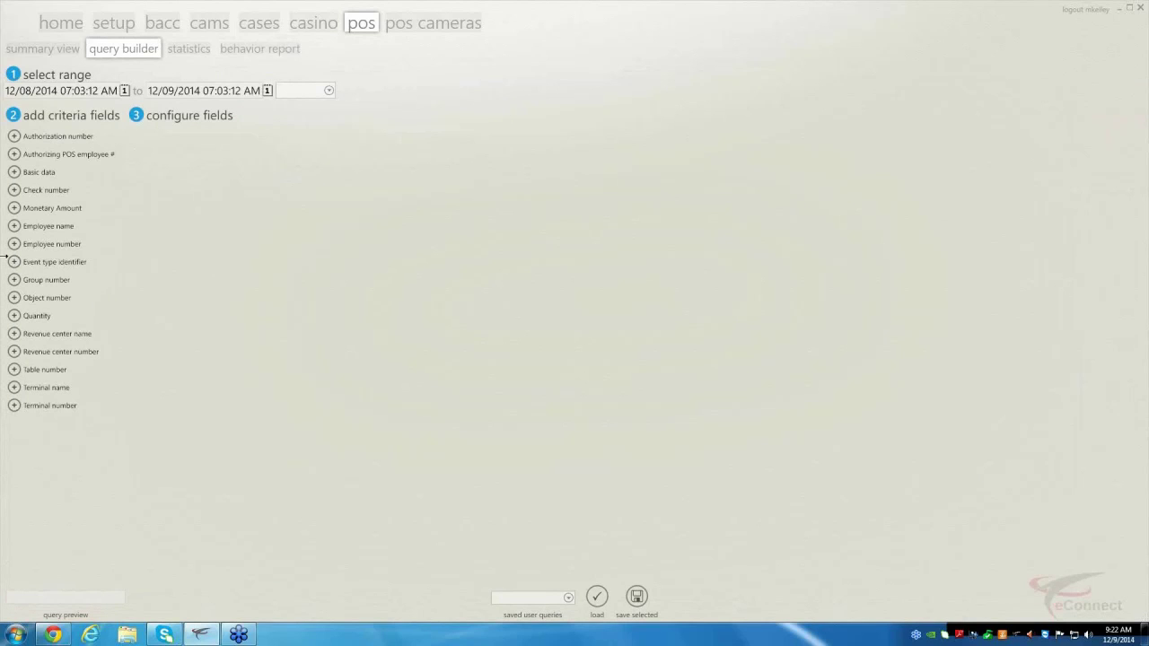
pyautogui.click(13, 227)
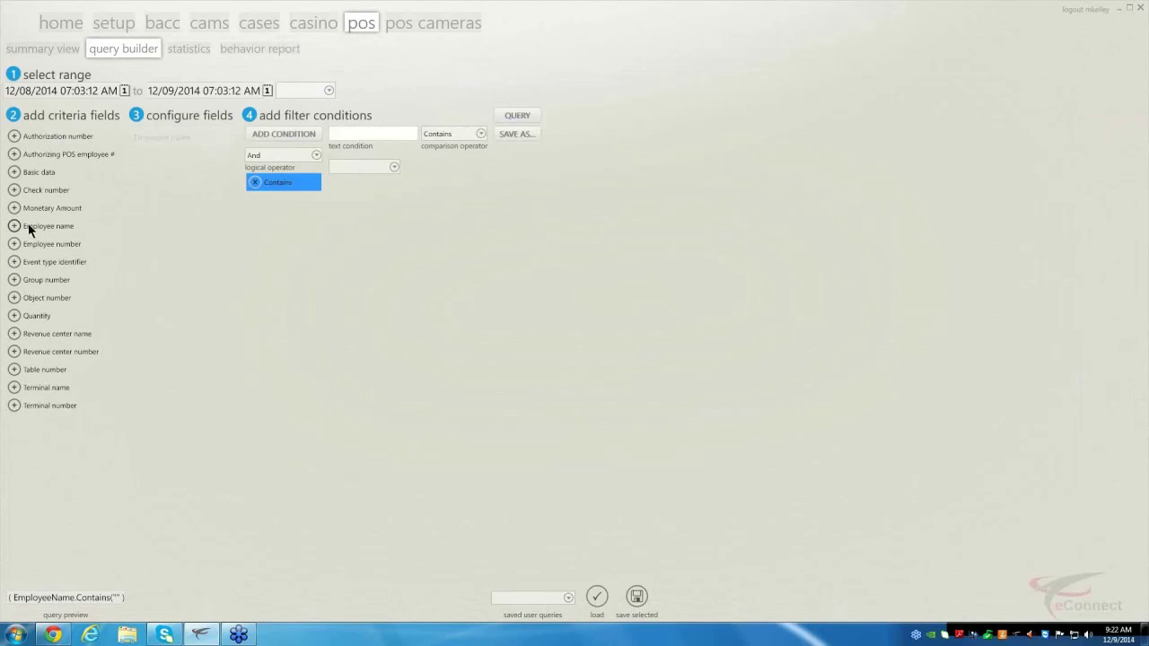
pyautogui.click(394, 169)
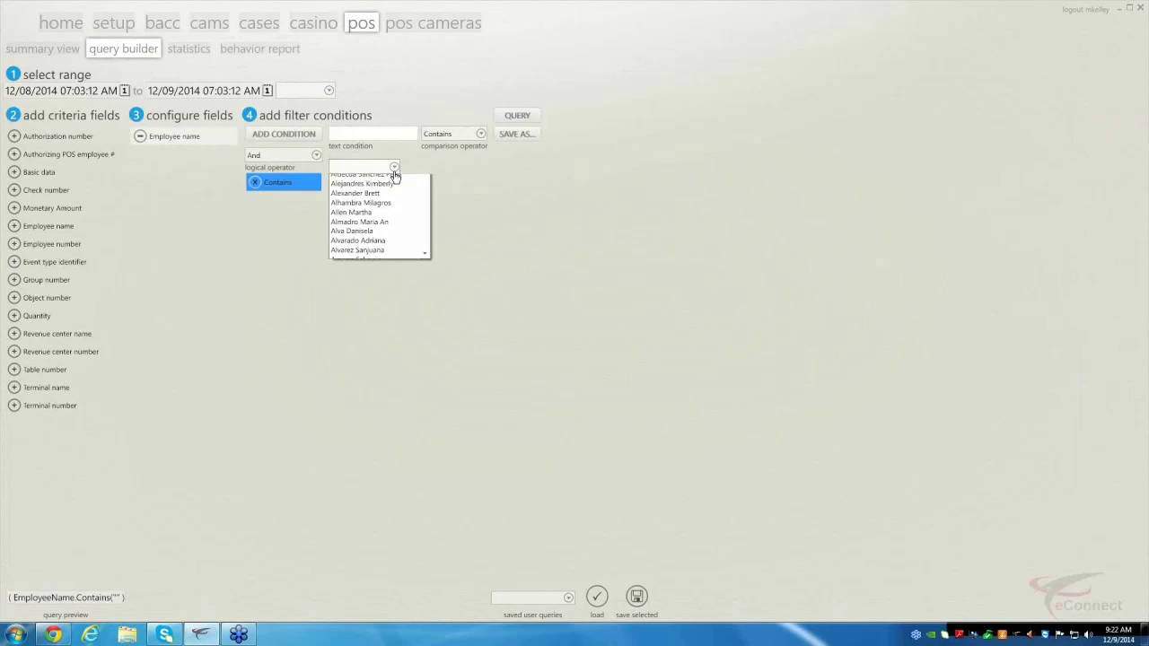
pyautogui.scroll(-7, 391, 359)
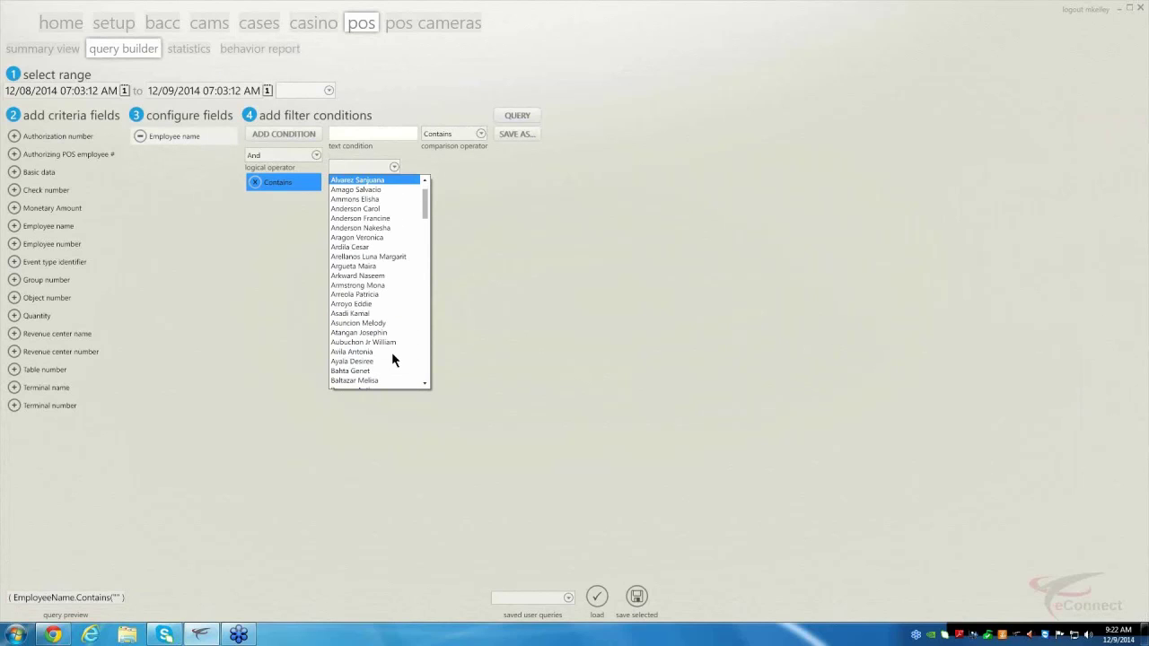
pyautogui.scroll(-7, 392, 352)
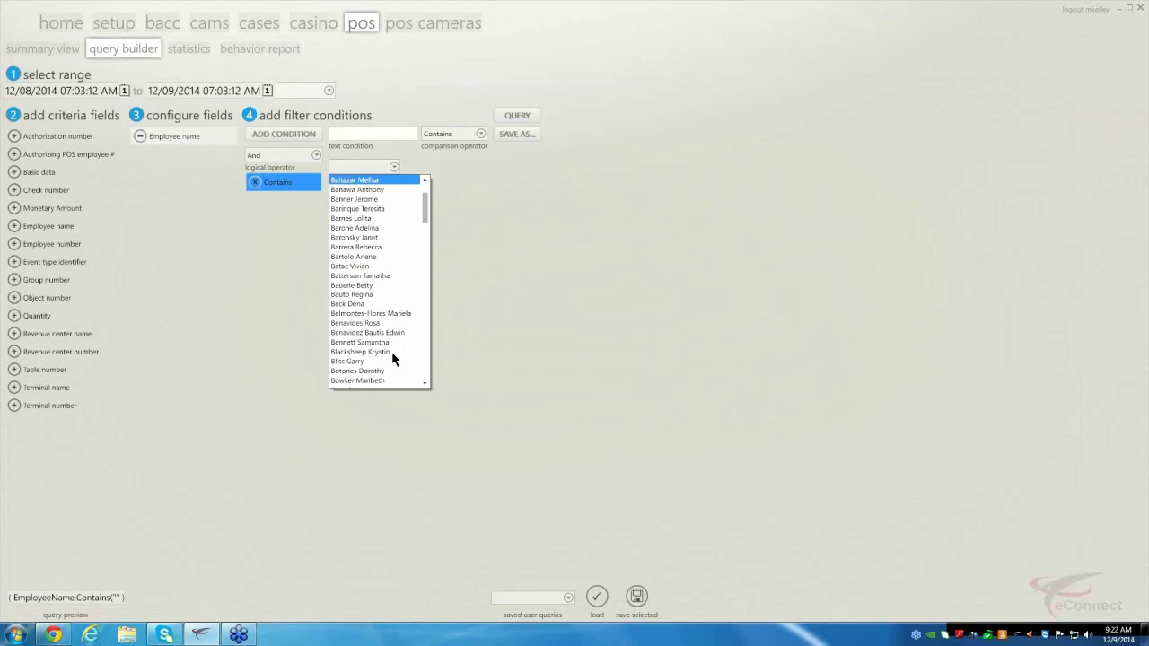
pyautogui.click(139, 155)
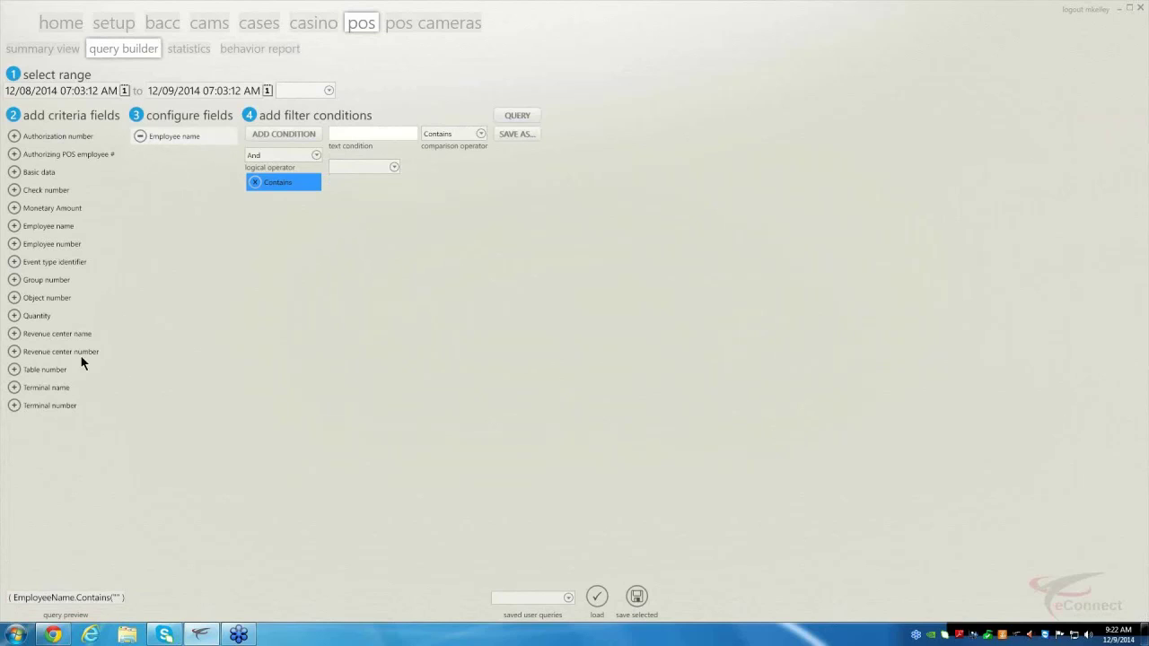
# Replace Employee name with Revenue center name as the query field, leaving its Contains value empty.
pyautogui.click(13, 334)
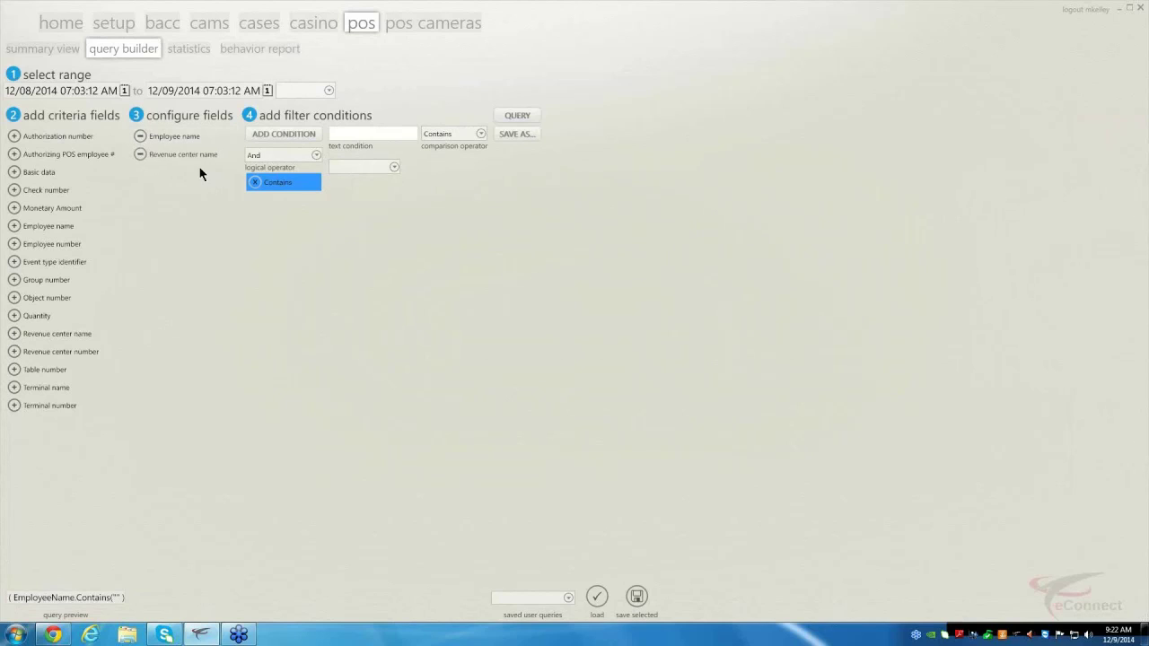
pyautogui.click(139, 135)
pyautogui.click(397, 168)
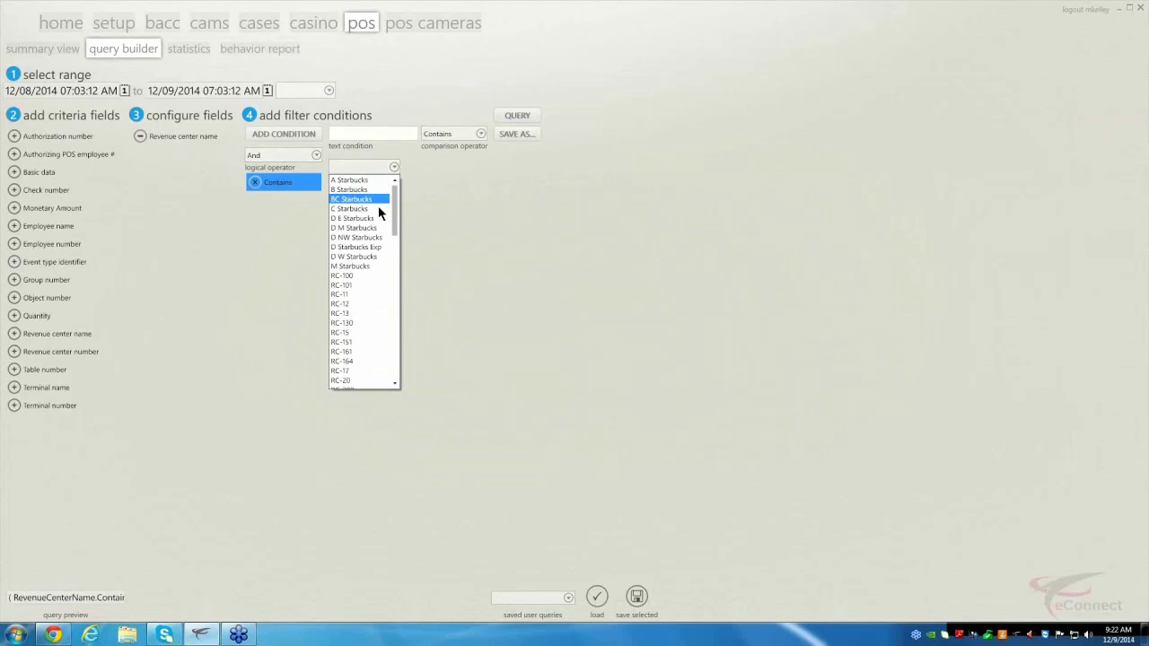
pyautogui.scroll(-10, 372, 351)
pyautogui.scroll(-4, 373, 357)
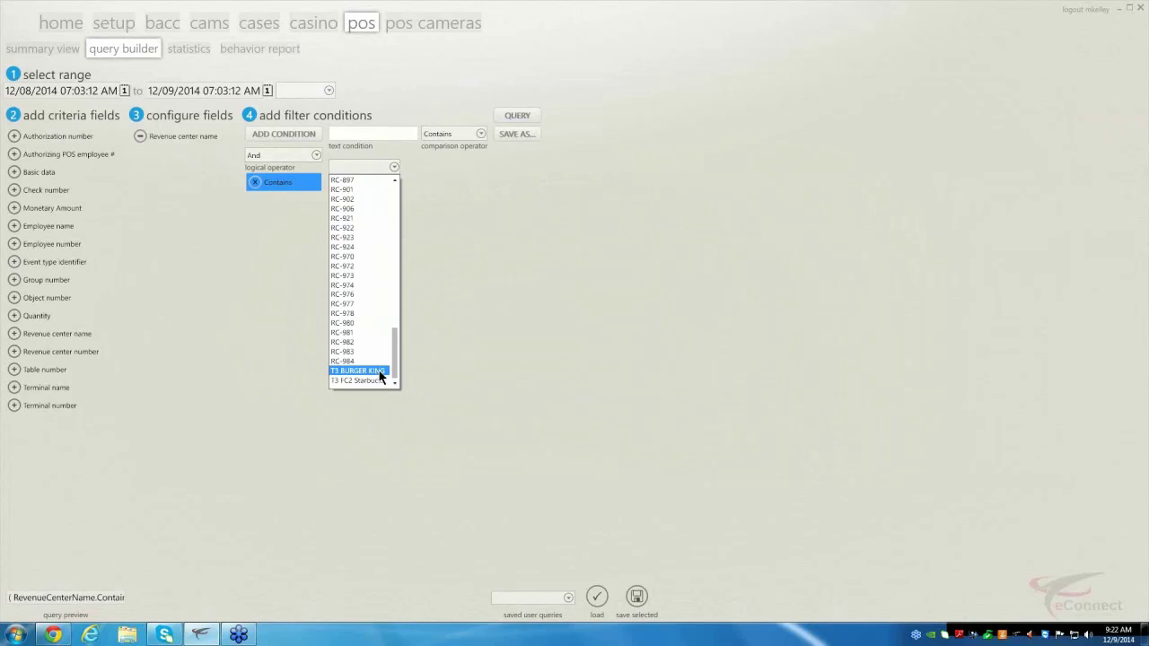
pyautogui.click(558, 317)
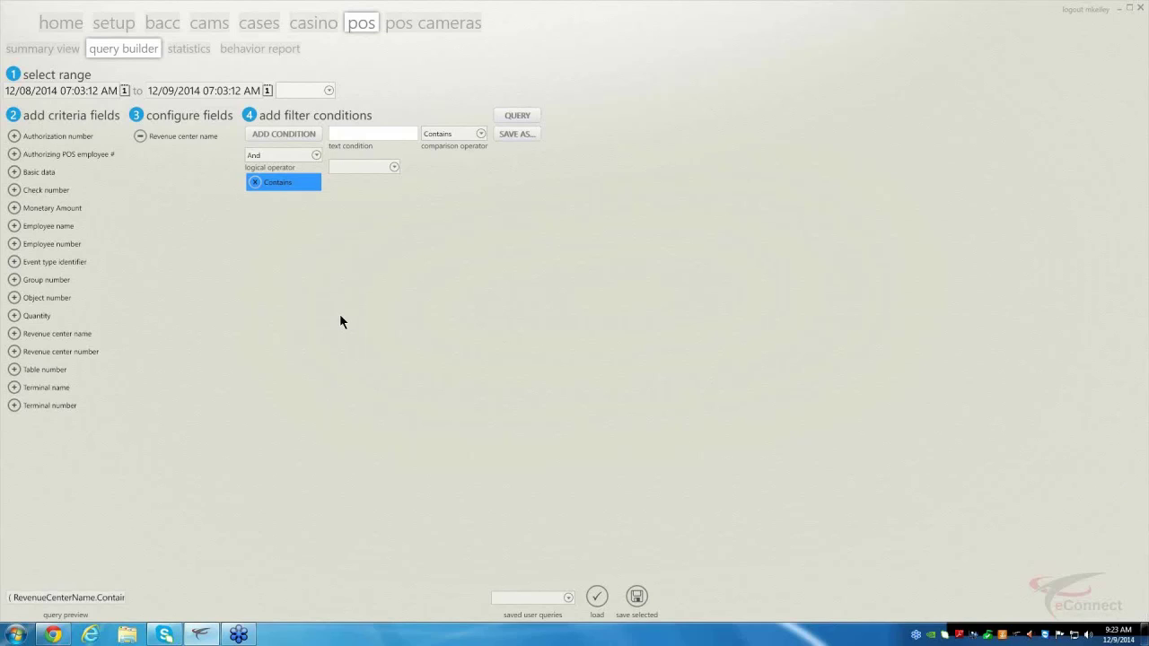
# Show the revenue center list in the behavior report's selection panel instead of terminals or employees.
pyautogui.click(253, 52)
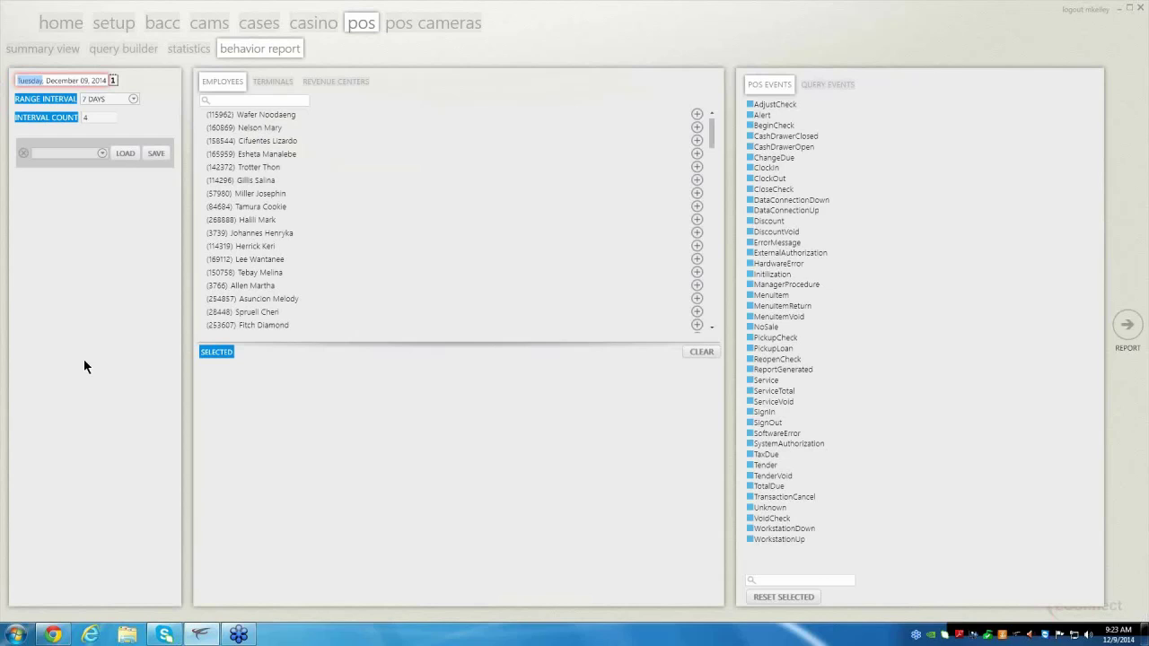
pyautogui.click(260, 82)
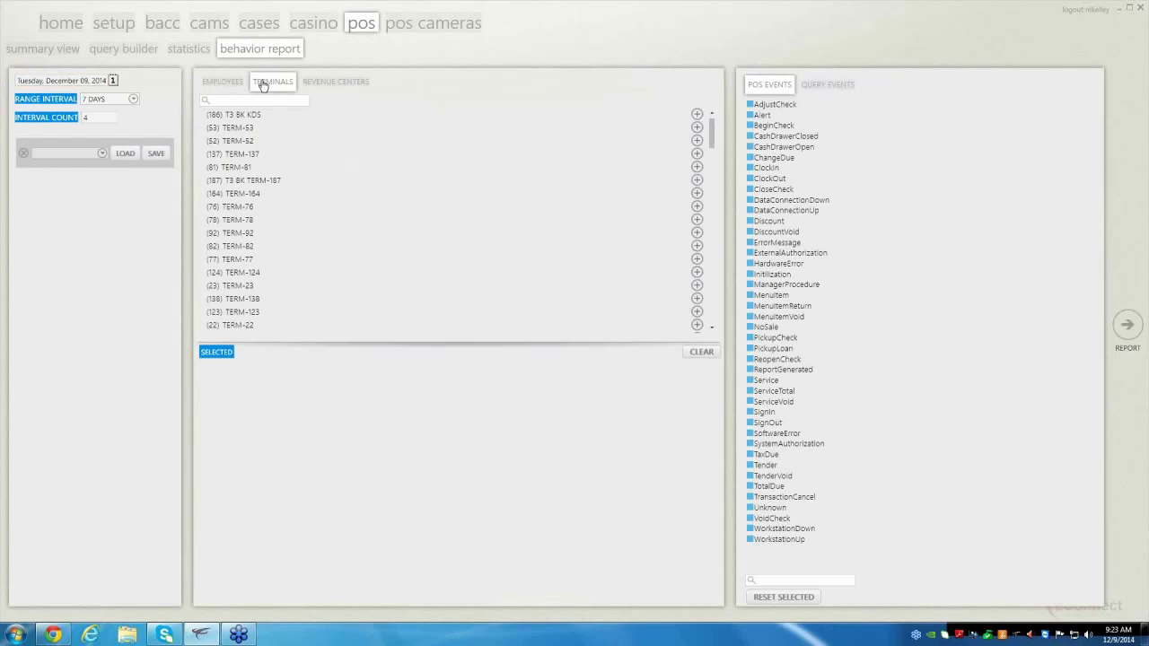
pyautogui.click(216, 86)
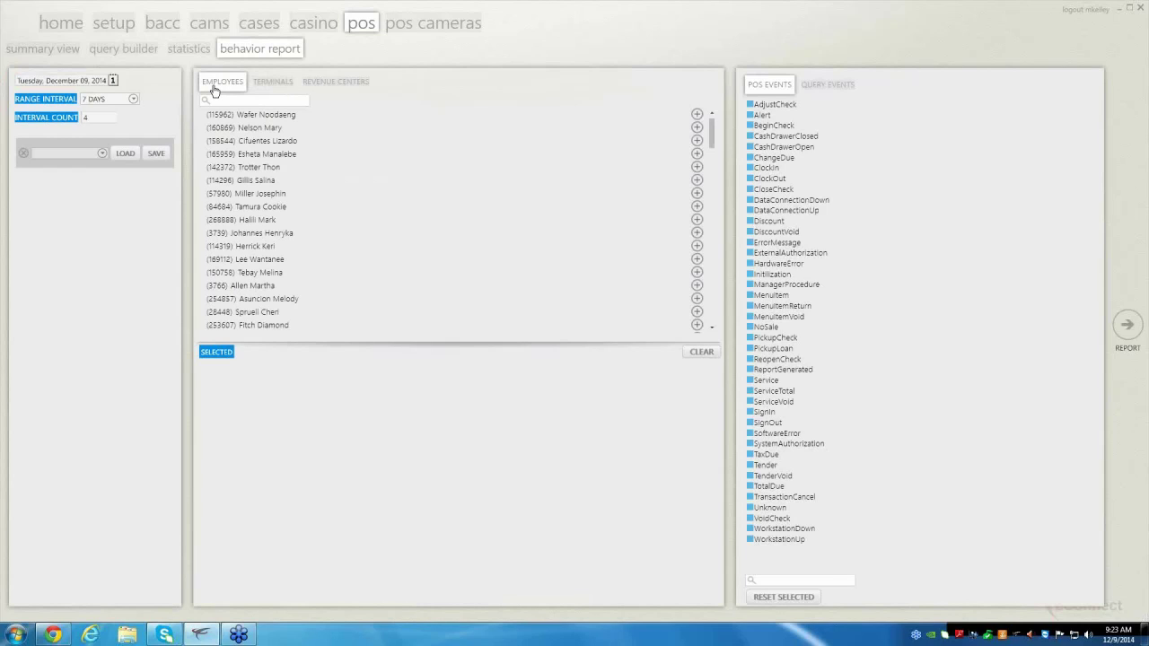
pyautogui.click(349, 86)
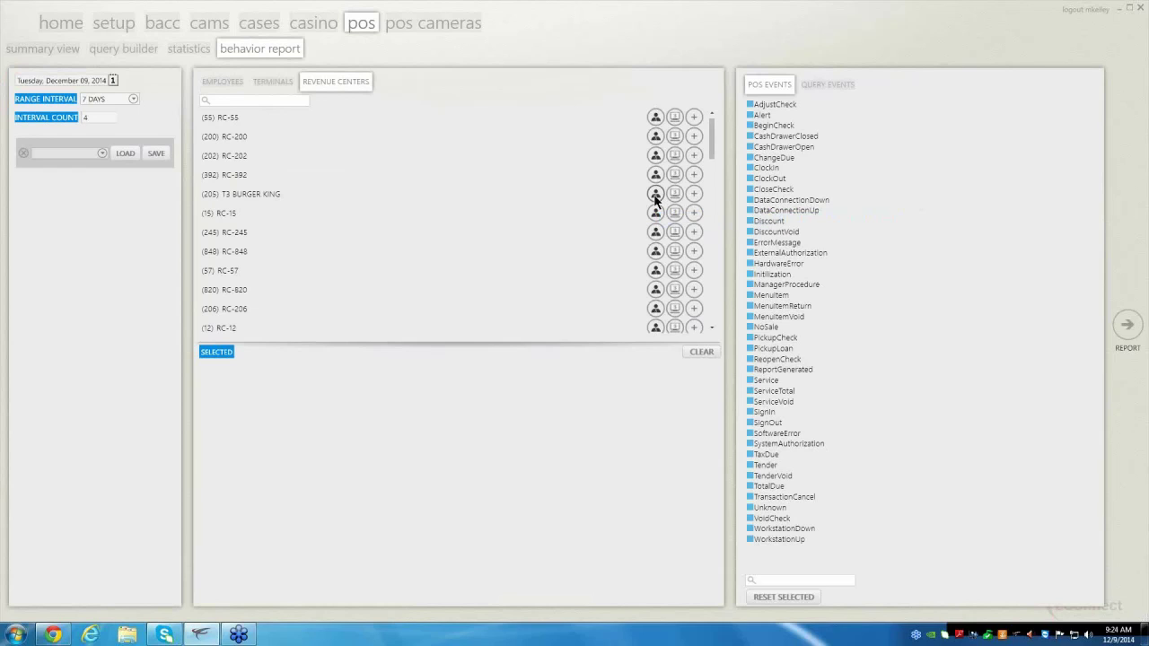
# Add all T3 BURGER KING employees to the Selected list and run the behavior report.
pyautogui.click(655, 195)
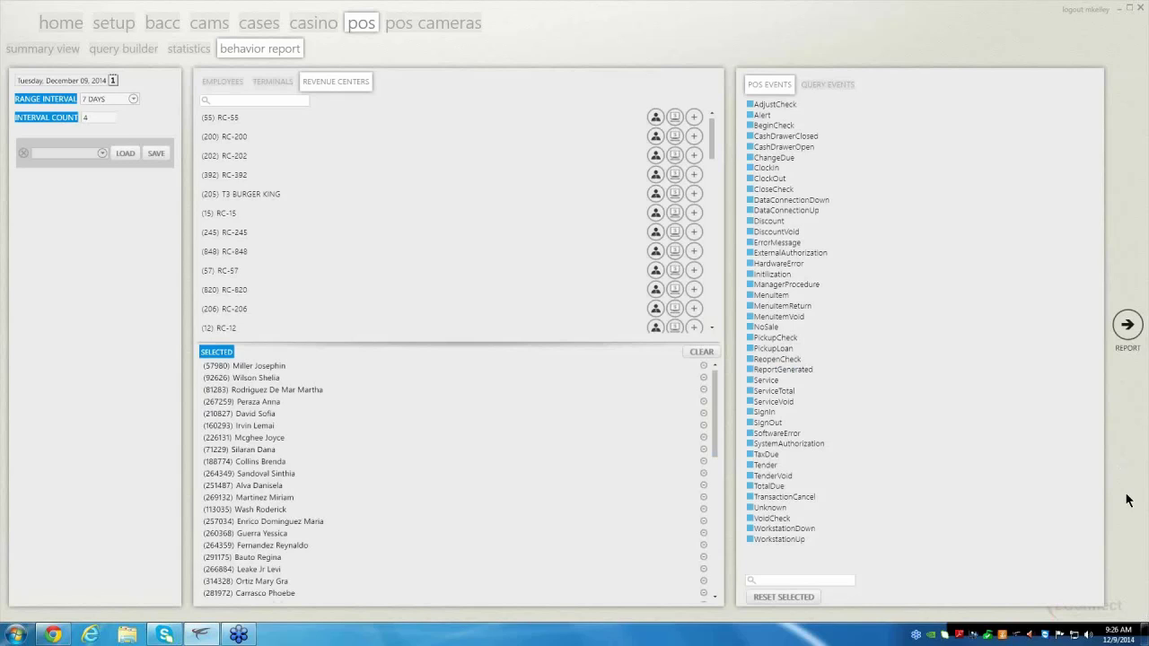
pyautogui.click(1128, 323)
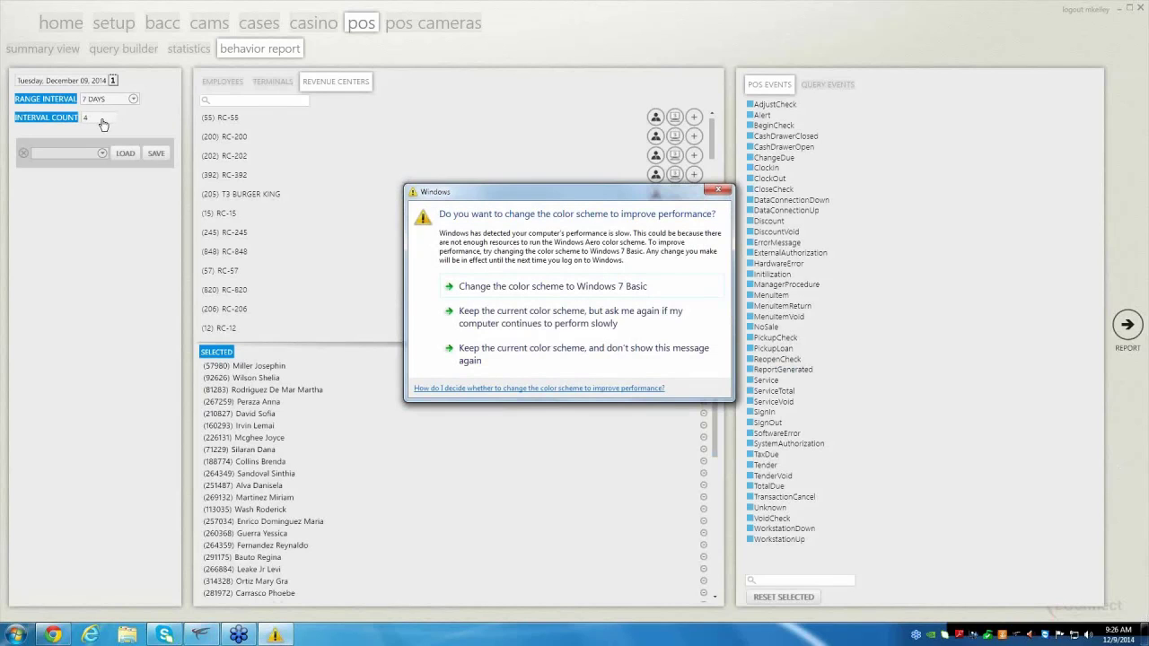
# Dismiss the colour-scheme warning and change the interval count from 4 to 2.
pyautogui.click(720, 193)
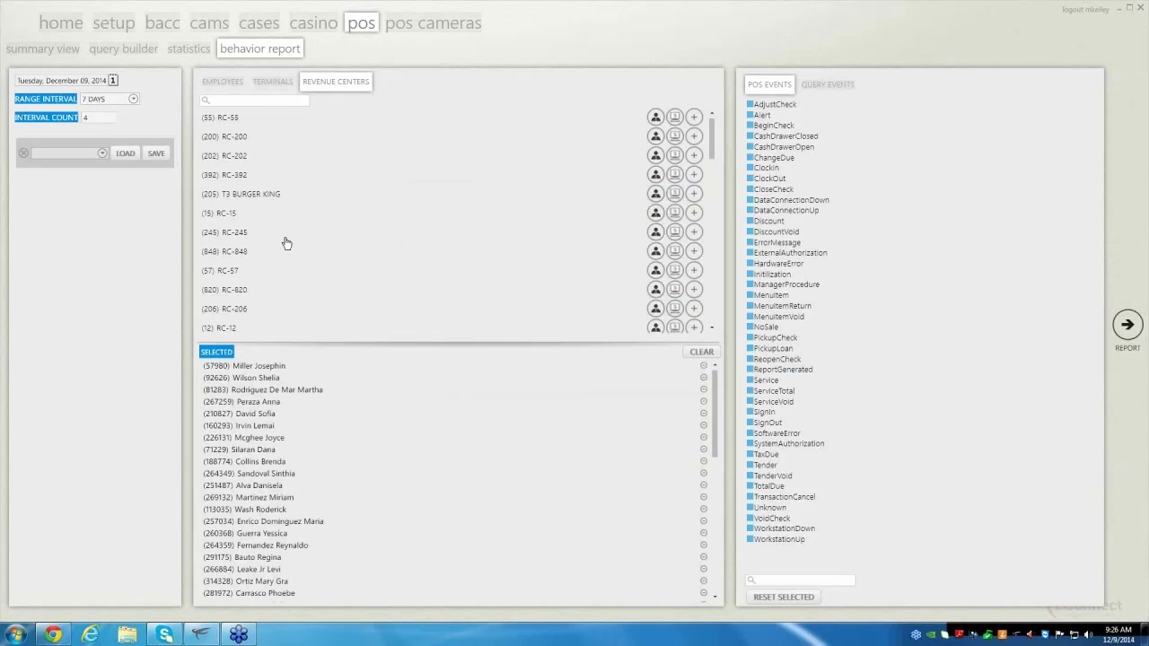
pyautogui.click(103, 122)
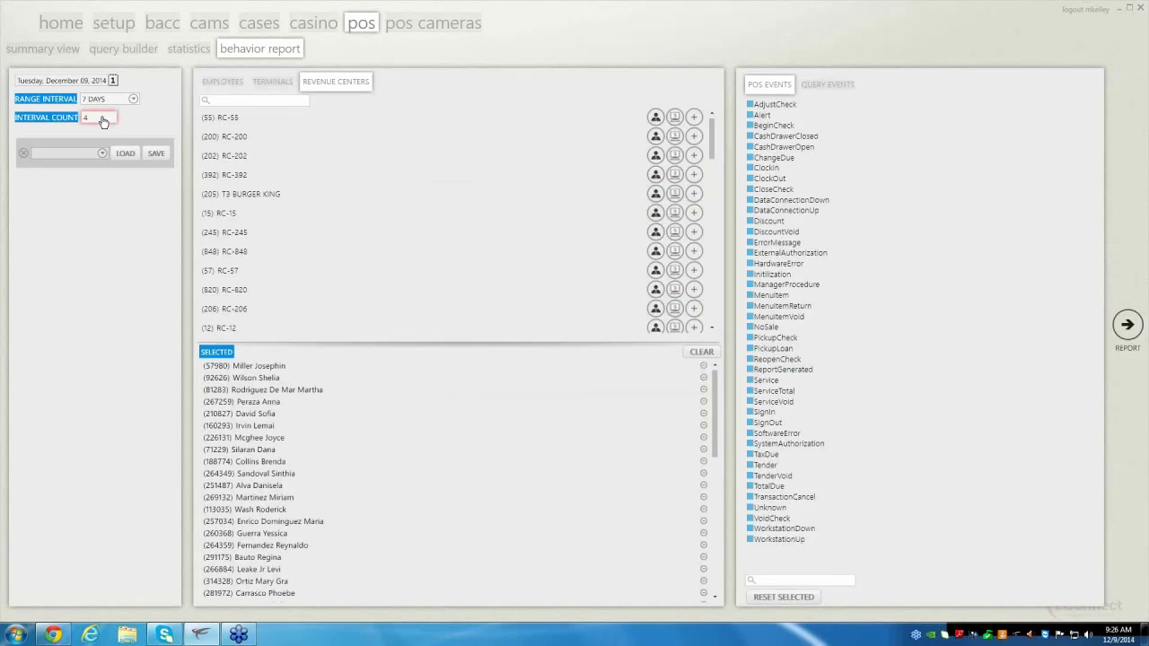
pyautogui.press('BackSpace')
pyautogui.write('2')
# Remove the (0) EMP-0 placeholder from the Selected employee list.
pyautogui.moveTo(715, 408); pyautogui.dragTo(725, 507)
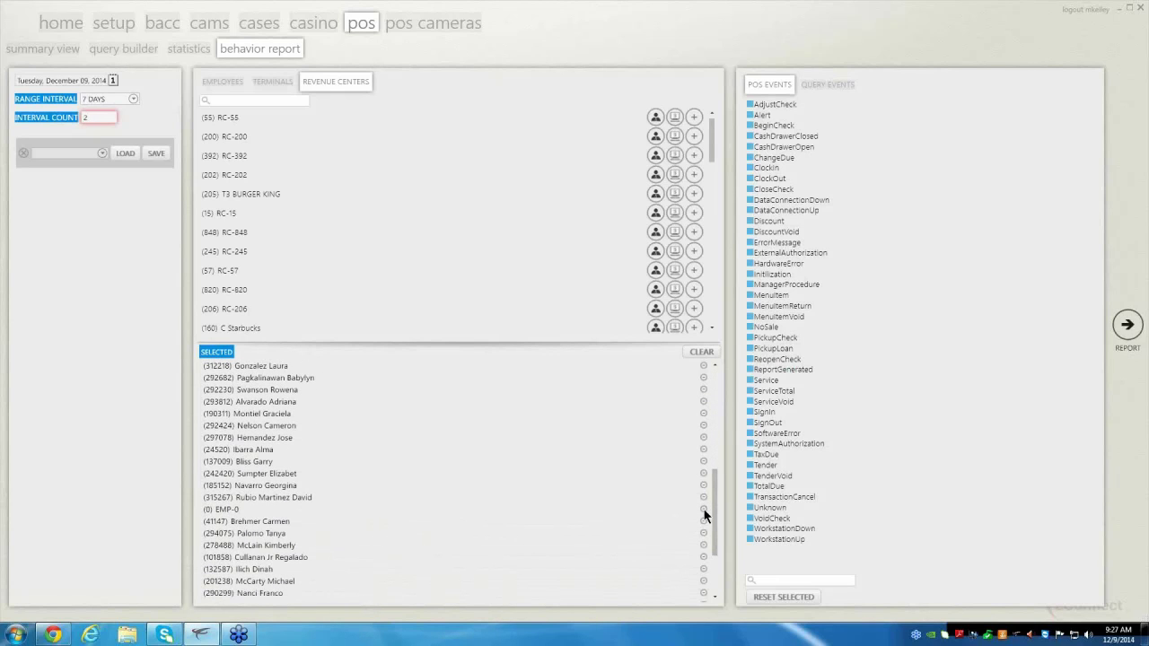
pyautogui.click(705, 510)
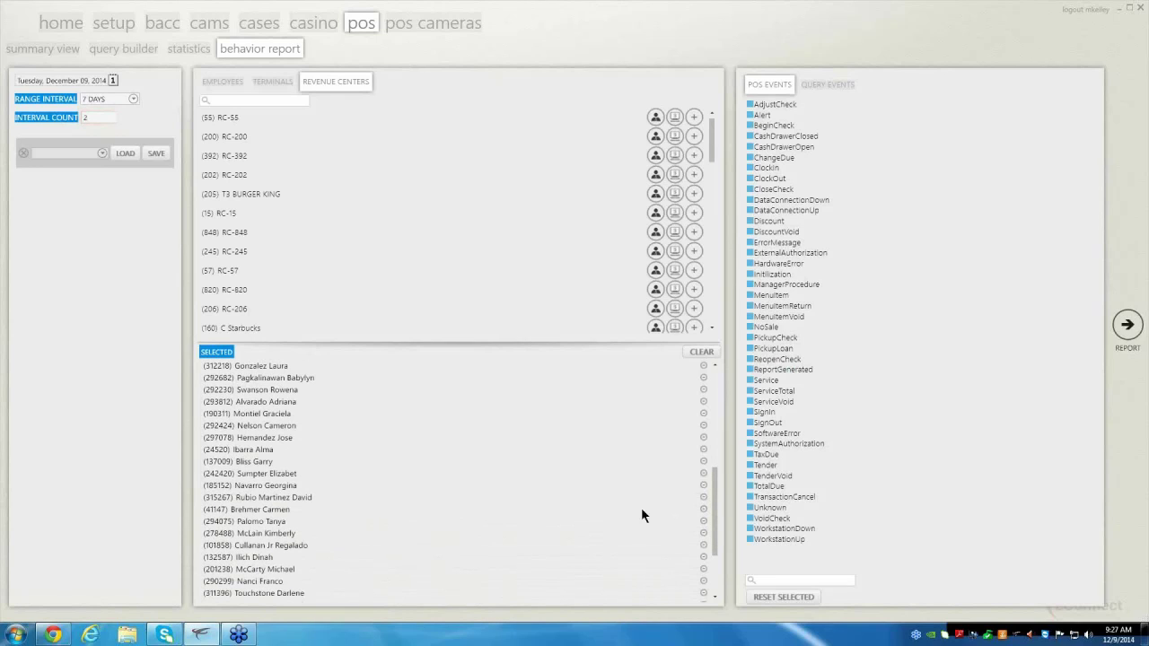
pyautogui.moveTo(719, 516); pyautogui.dragTo(719, 422)
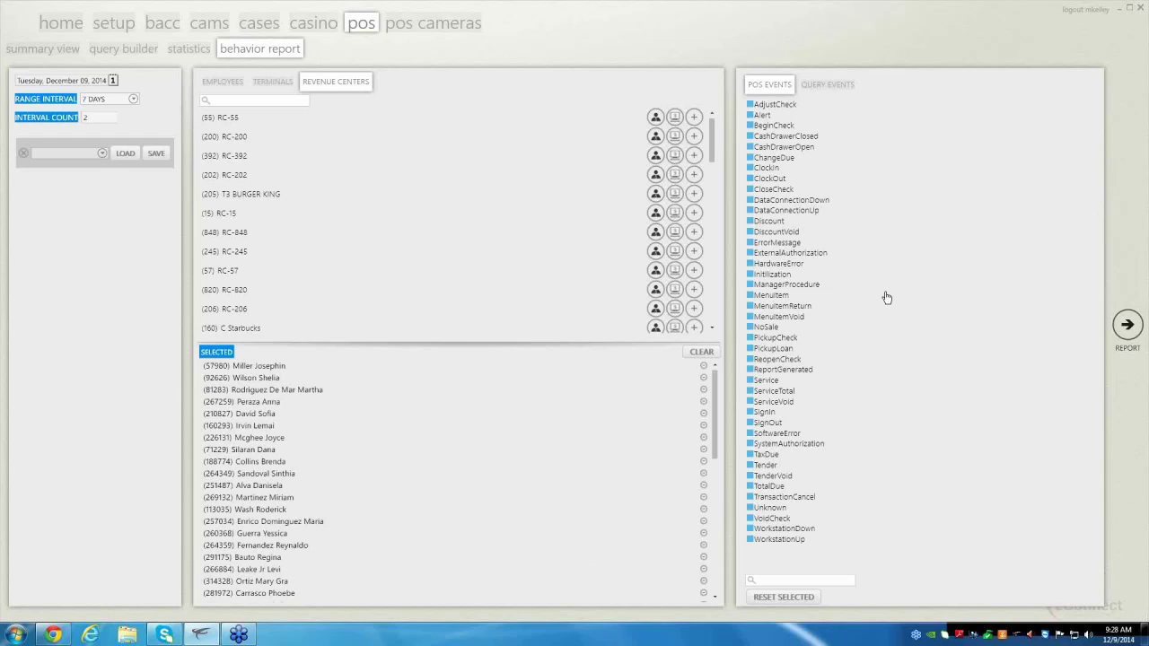
# Include the BeginCheck and MenuItemVoid POS events, moving the colour-scheme warning aside.
pyautogui.click(751, 126)
pyautogui.click(749, 316)
pyautogui.moveTo(715, 437); pyautogui.dragTo(668, 384)
pyautogui.moveTo(629, 191); pyautogui.dragTo(590, 622)
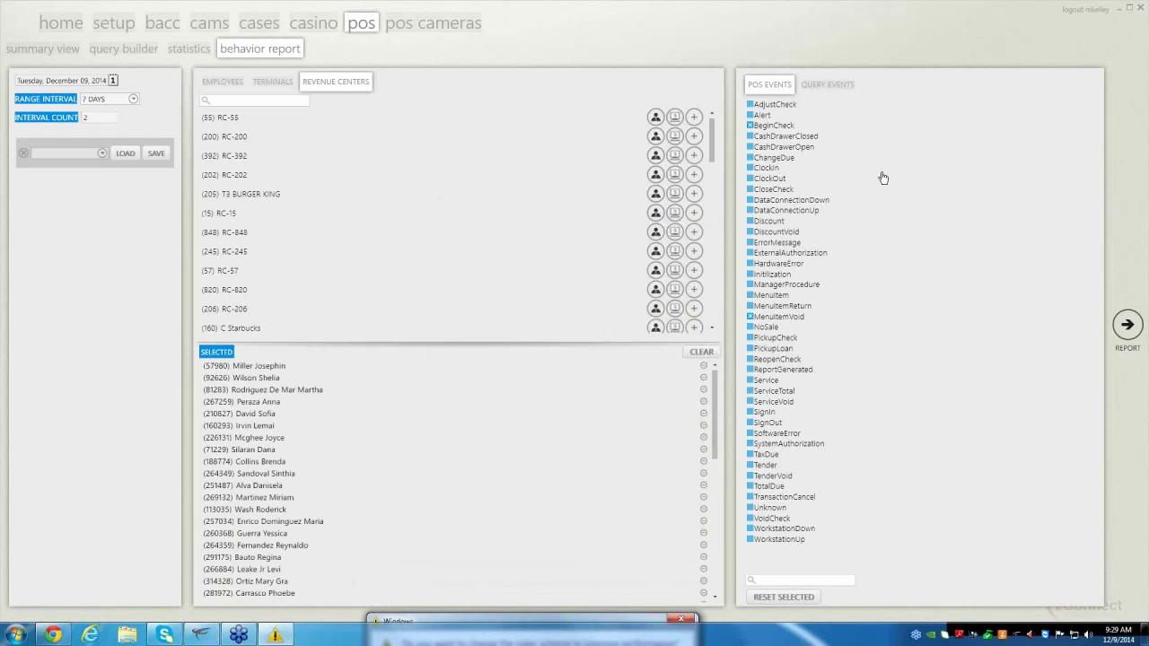
# Add the All Discounts saved query event and generate the behavior report.
pyautogui.click(826, 87)
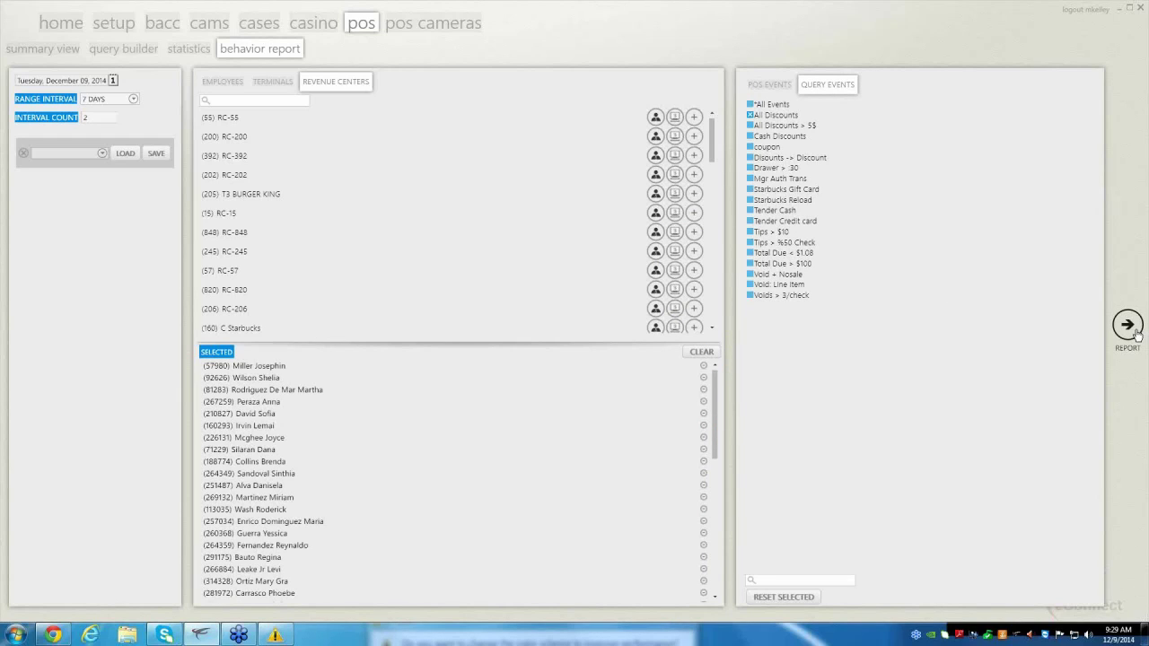
pyautogui.click(1128, 325)
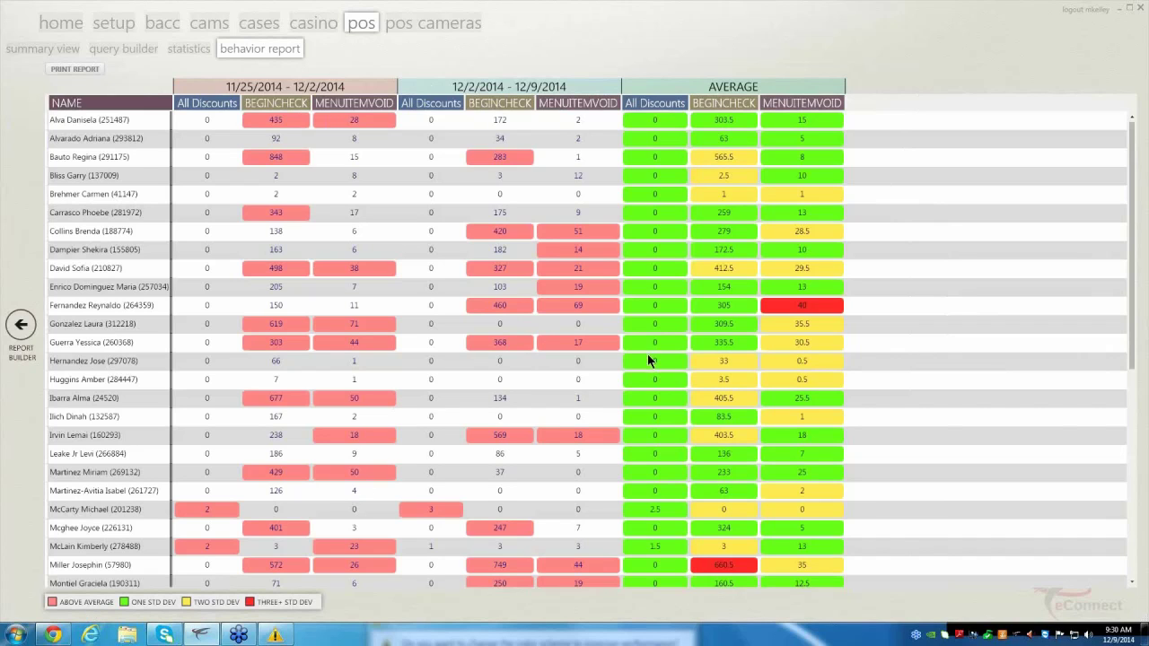
# Scroll to the AVERAGE row: 0.54 discounts, 228.23 BeginChecks, 14.82 MenuItemVoids.
pyautogui.scroll(-4, 912, 426)
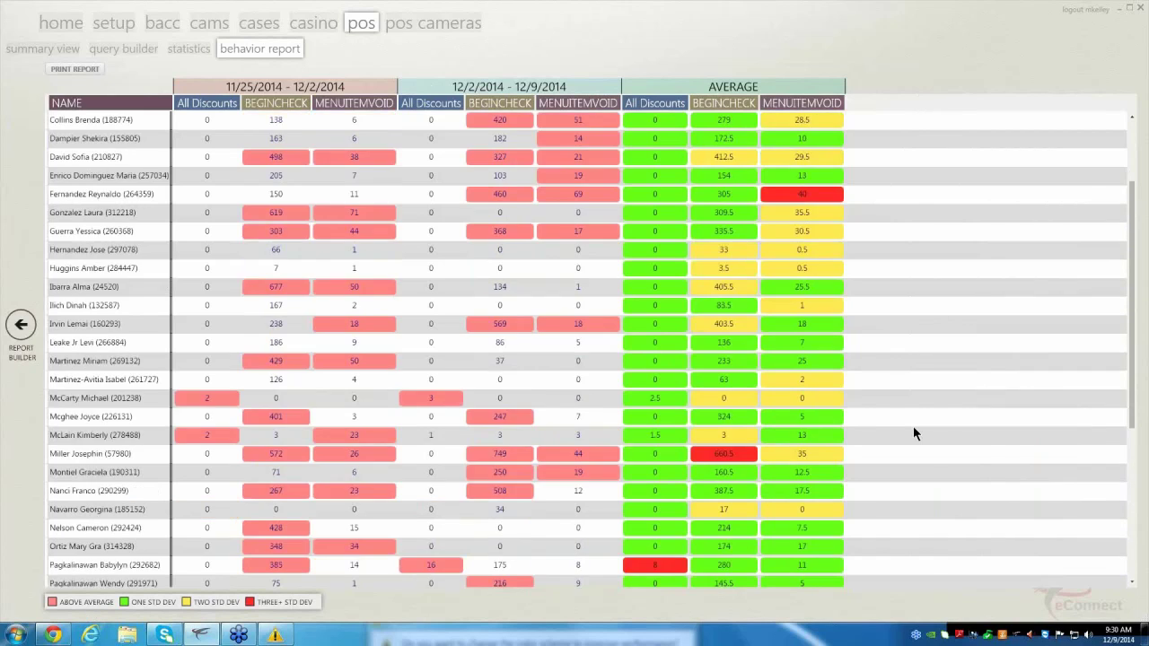
pyautogui.scroll(-3, 864, 453)
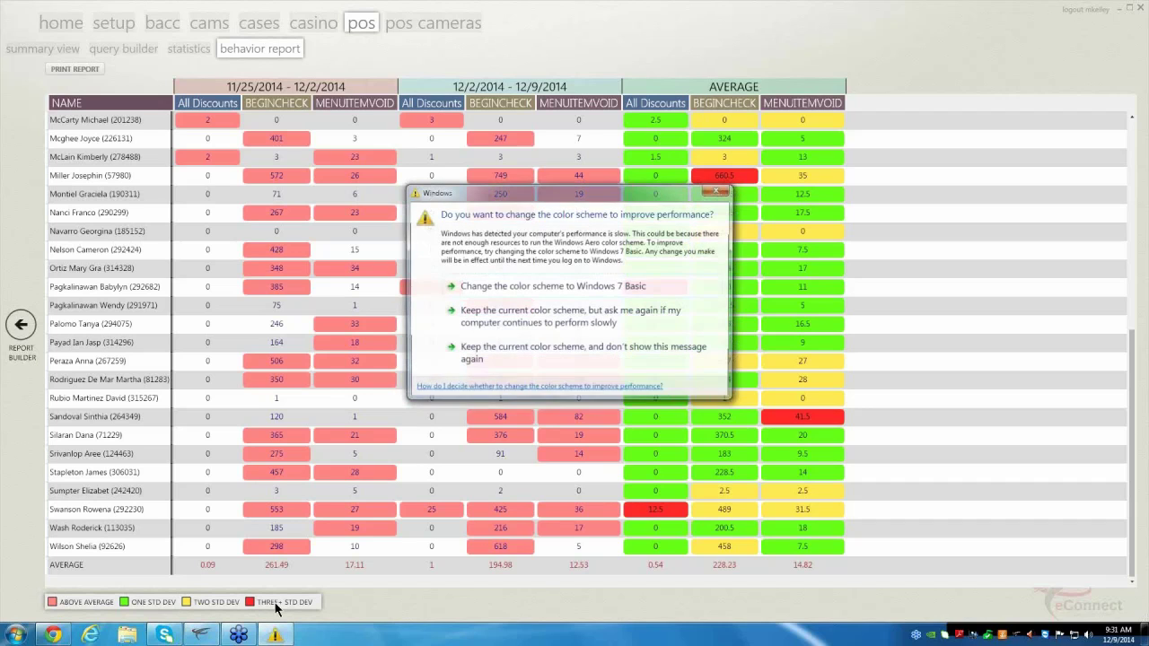
# Close the Windows colour-scheme prompt and open the employee's 82 menu item voids as a custom query.
pyautogui.moveTo(646, 197); pyautogui.dragTo(591, 624)
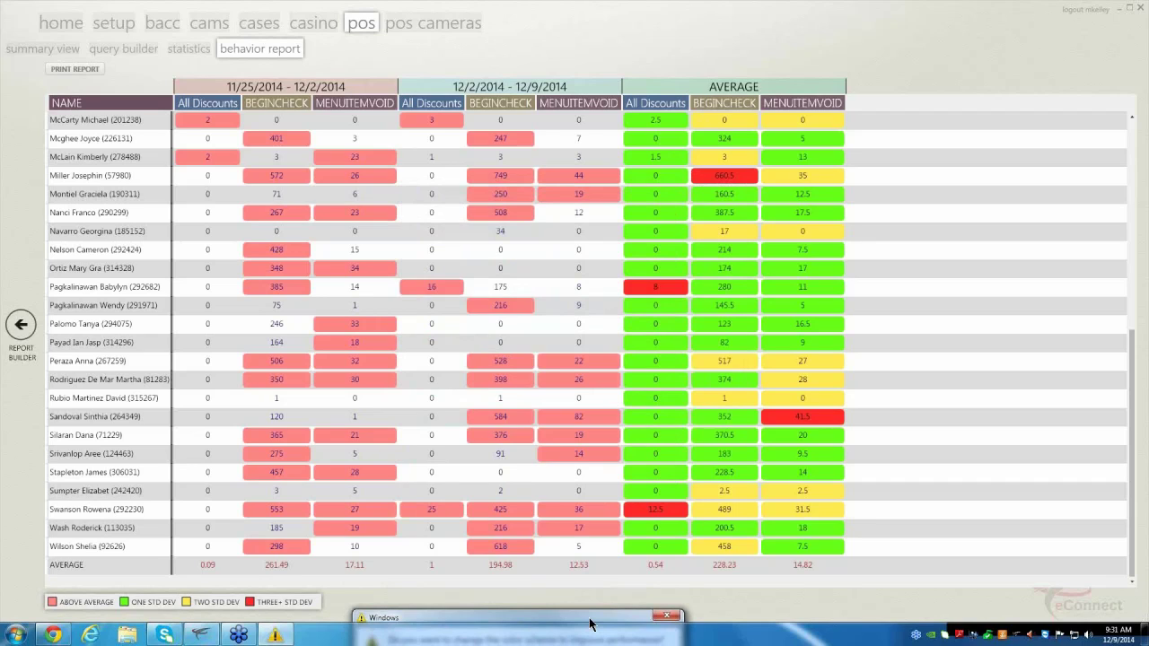
pyautogui.click(667, 617)
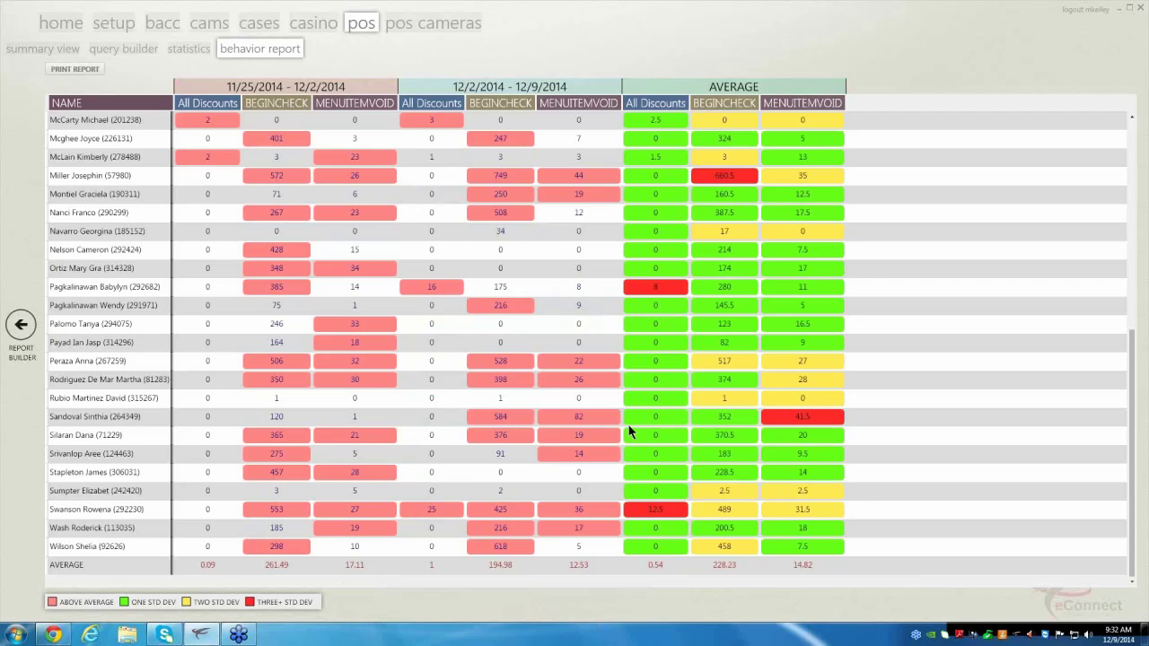
pyautogui.click(577, 419)
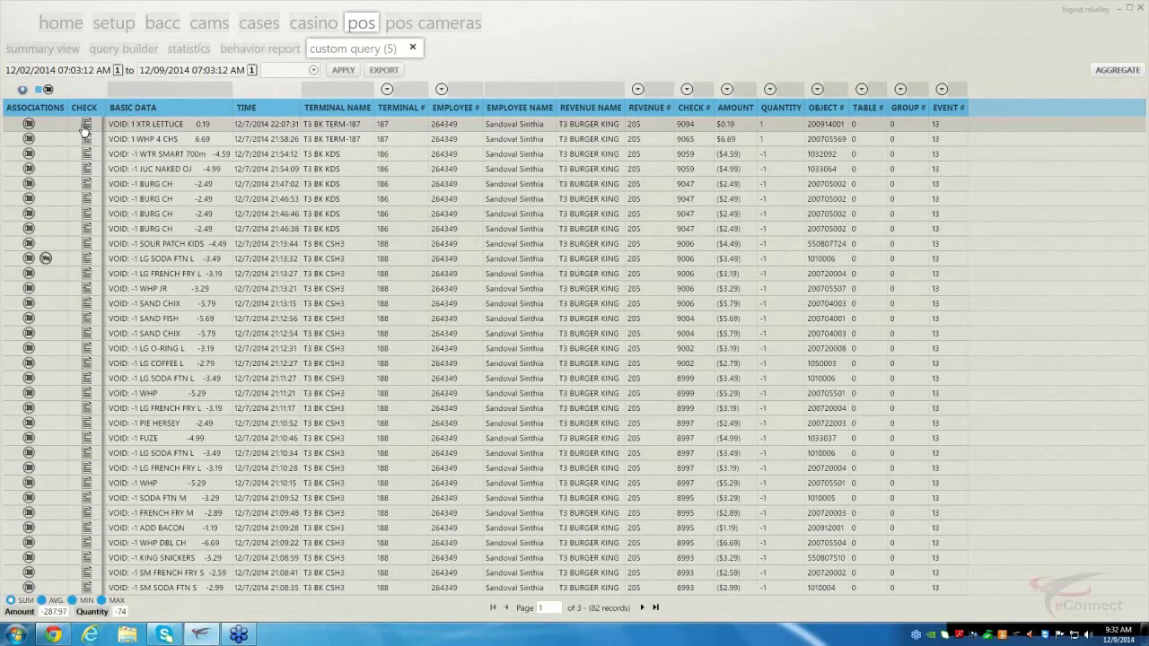
# Preview the camera clip and T3 BK KDS journal for the -4.99 JUC NAKED OJ void on check 9059.
pyautogui.moveTo(54, 170)
pyautogui.moveTo(188, 209)
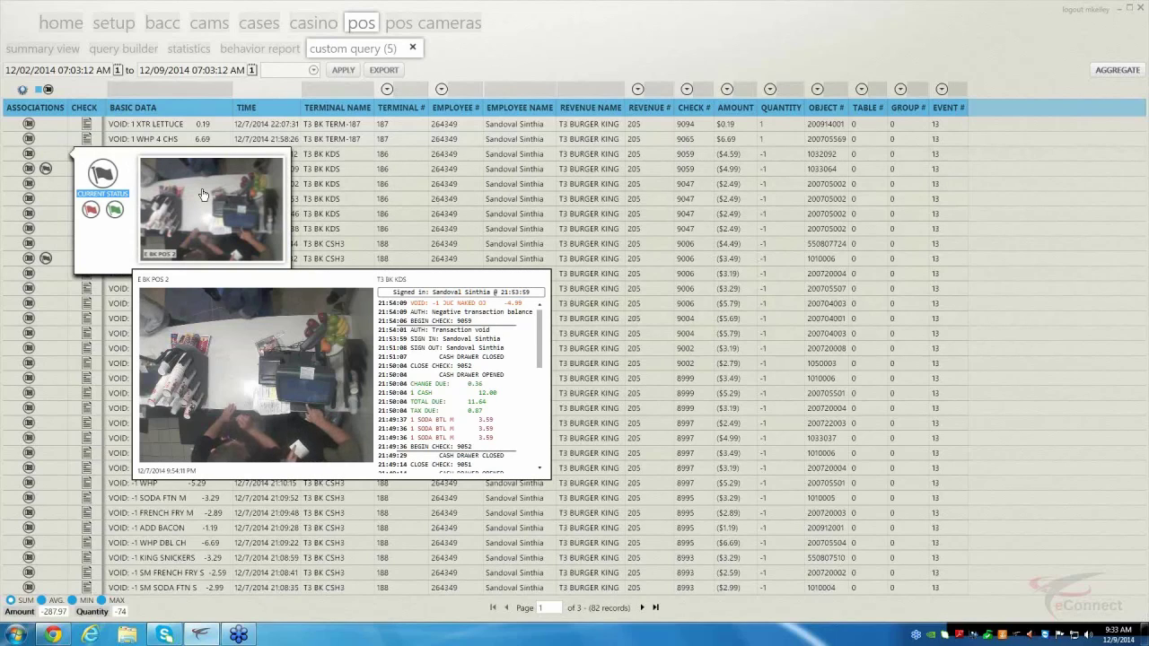
# Mark the check 9059 WTR SMART 700m void with a red flag and the comment 'test 12/9/14'.
pyautogui.click(91, 209)
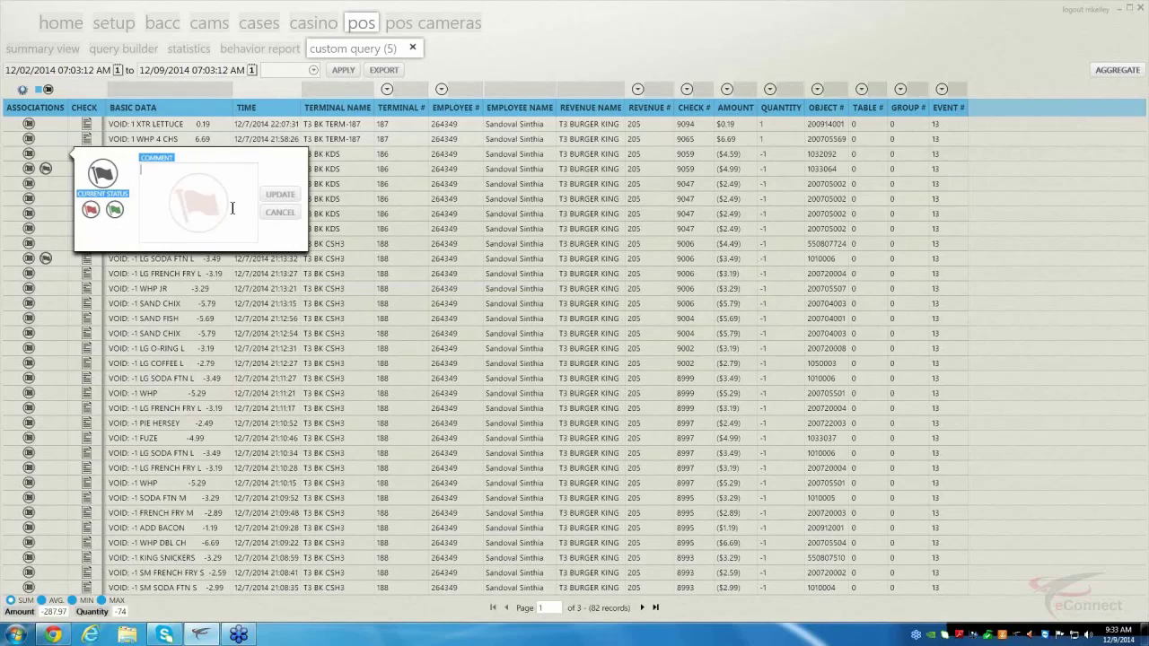
pyautogui.write('test 12/9/14')
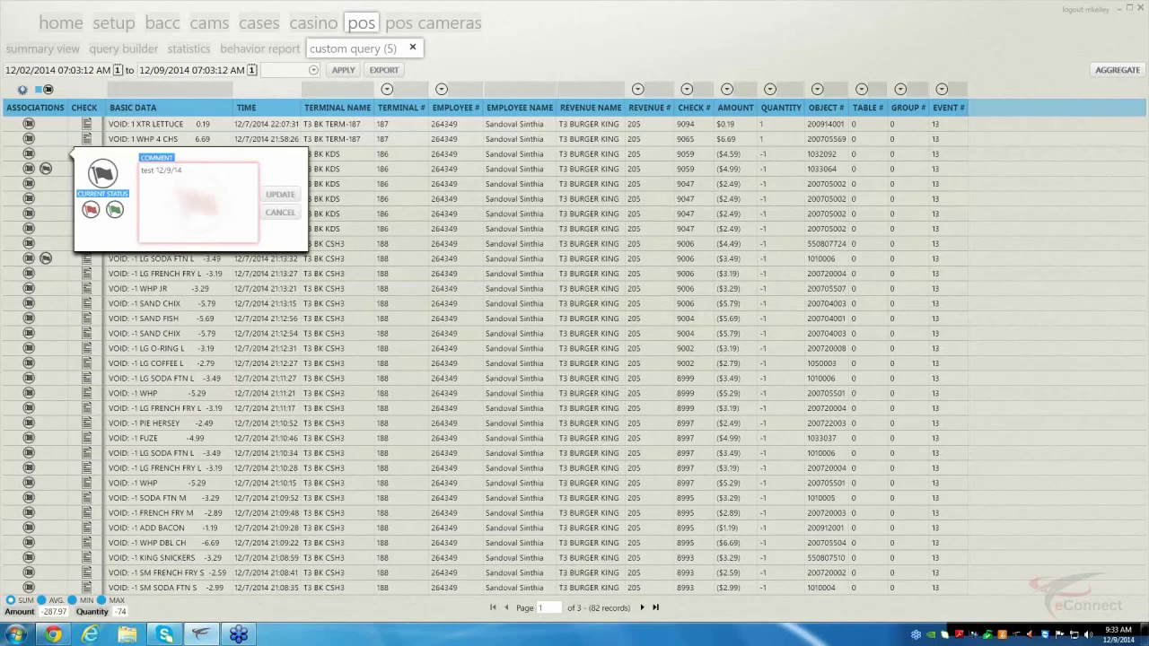
pyautogui.click(280, 194)
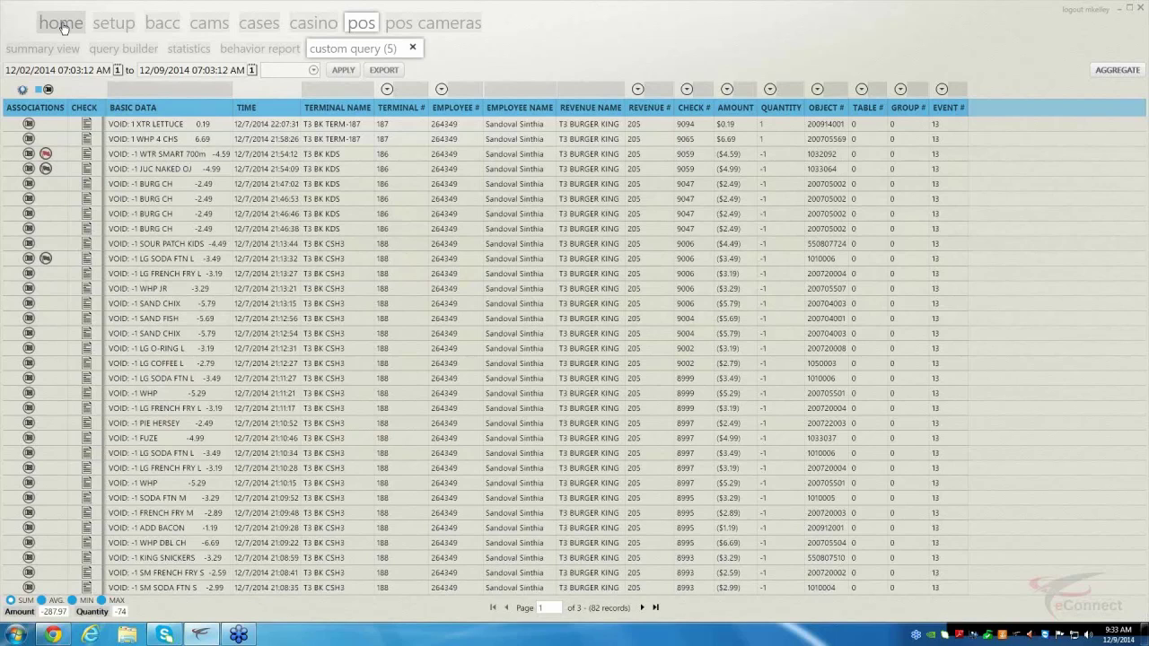
# On the home dashboard, expand the voids chart and the Pending Review list to full view.
pyautogui.click(62, 27)
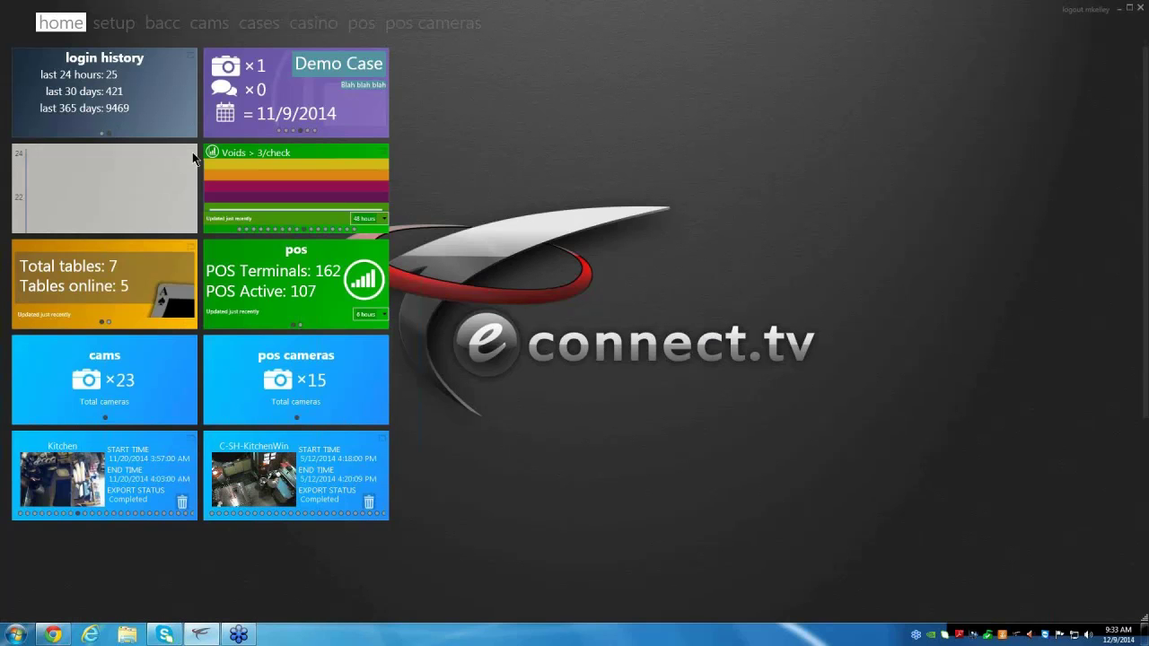
pyautogui.click(193, 159)
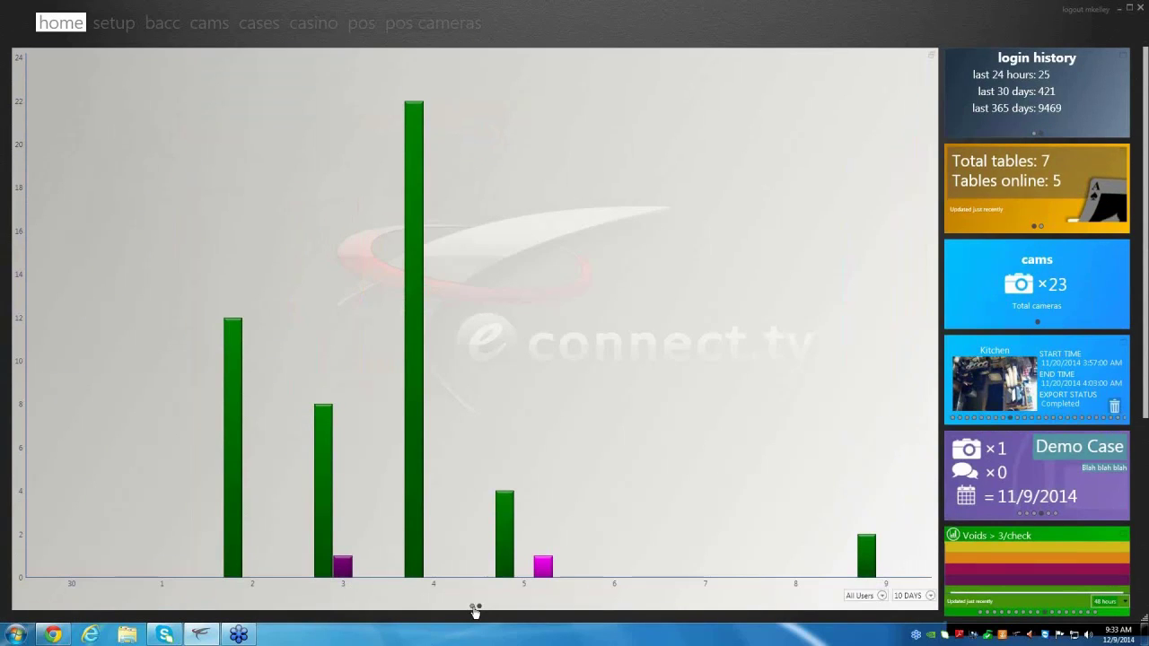
pyautogui.click(476, 609)
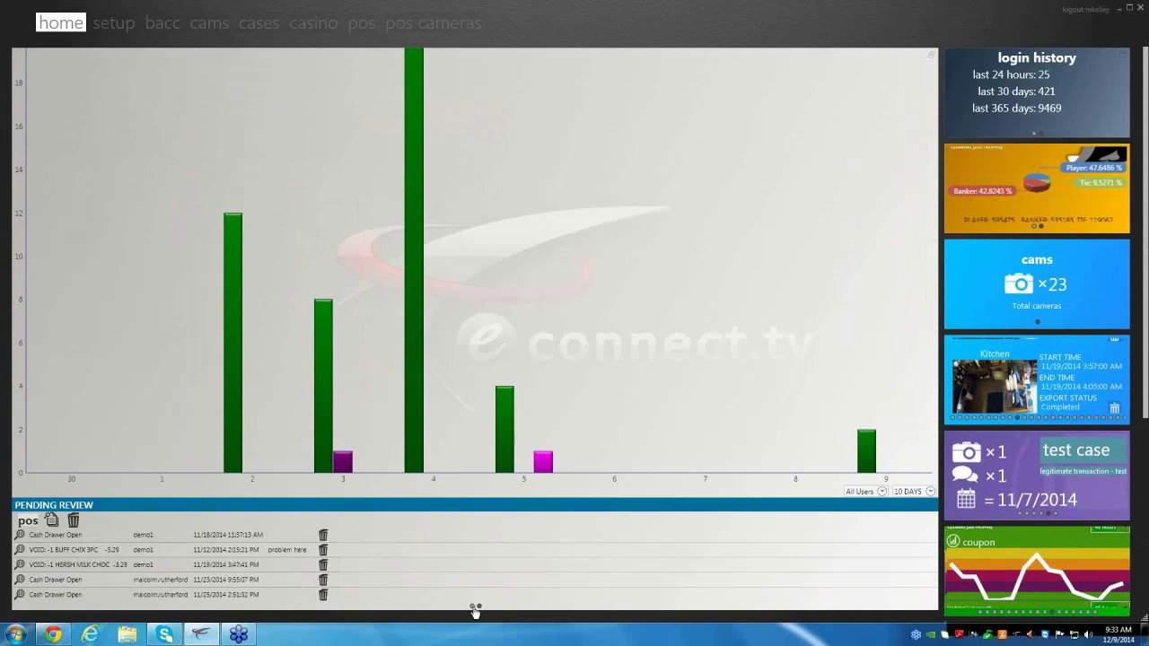
pyautogui.click(475, 611)
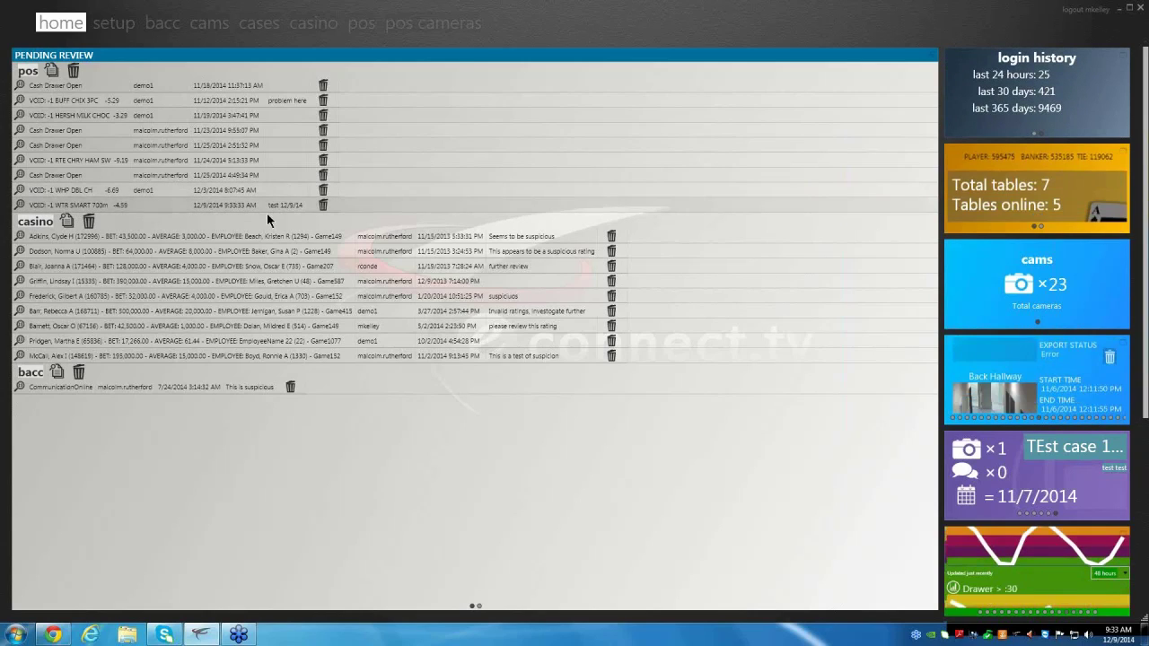
# Open the flagged WTR SMART 700m void for review and show its camera associations.
pyautogui.click(19, 205)
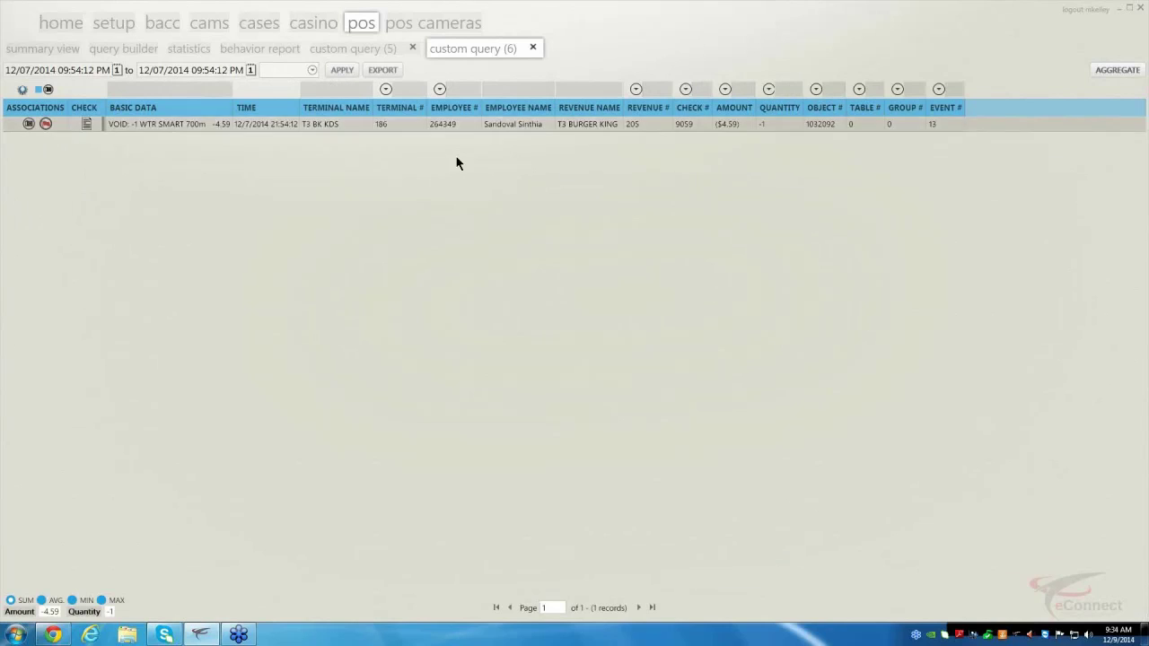
pyautogui.click(86, 124)
pyautogui.moveTo(207, 172)
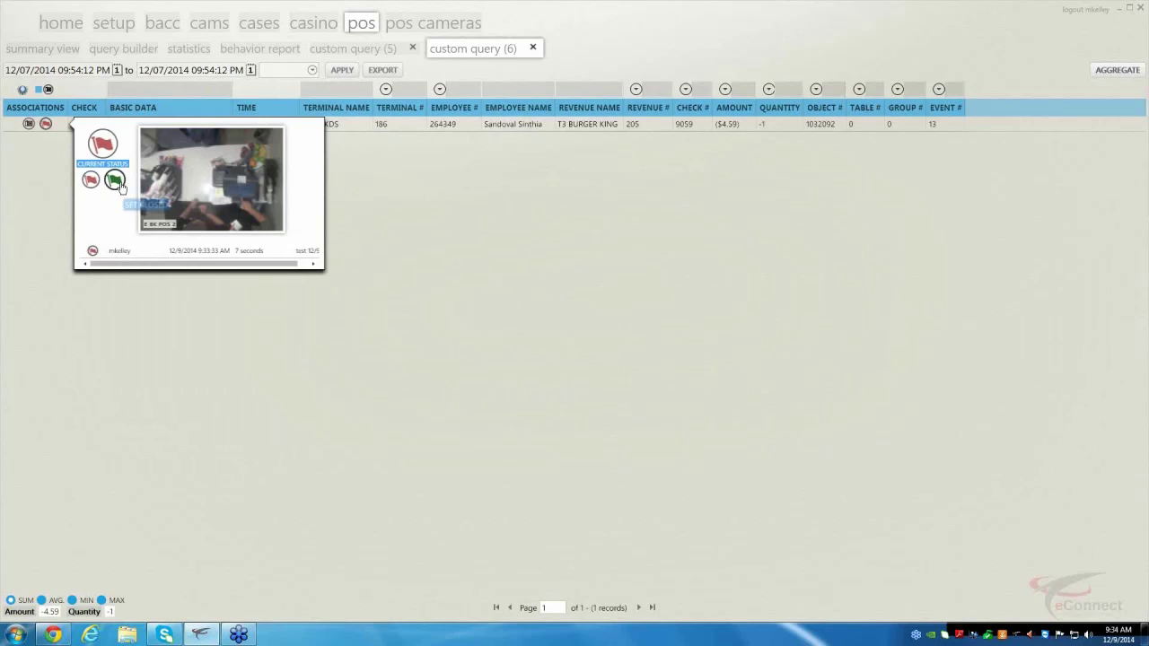
# Change the void's flag to green with the comment 'all good'.
pyautogui.click(115, 180)
pyautogui.click(204, 176)
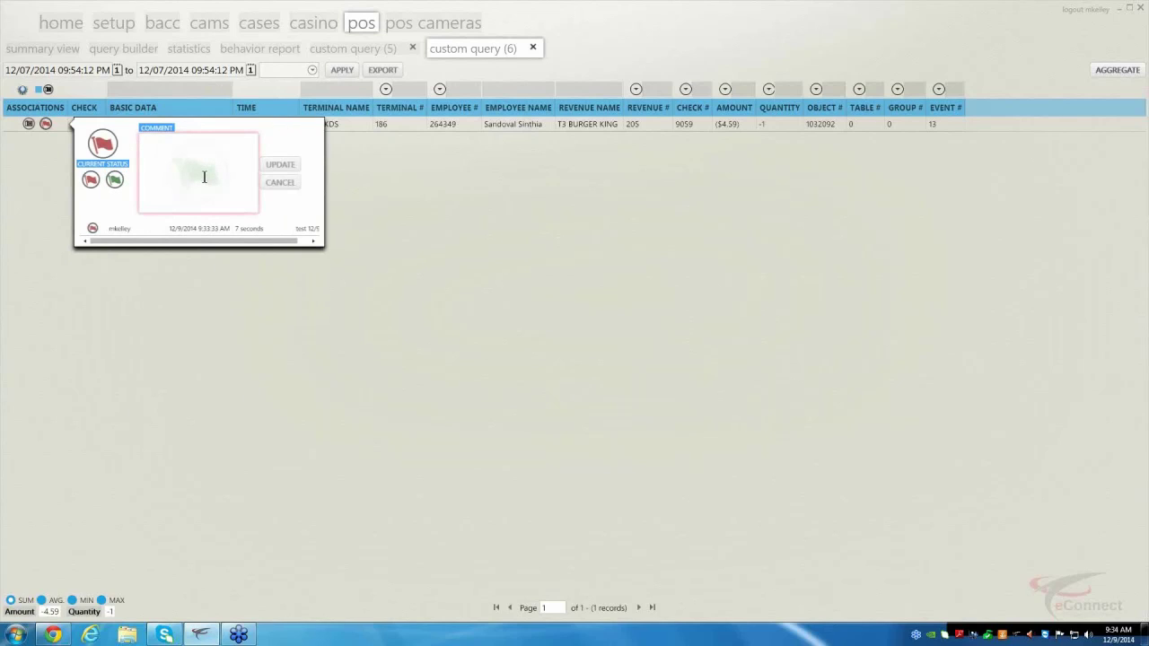
pyautogui.write('all good')
pyautogui.click(288, 164)
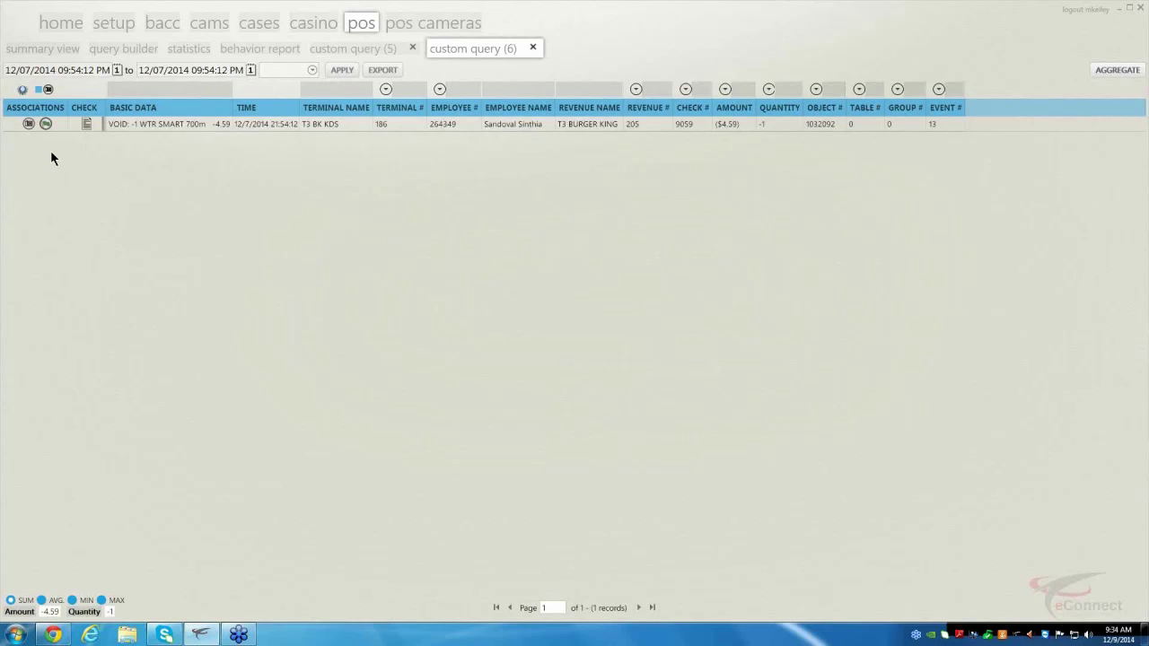
pyautogui.click(45, 124)
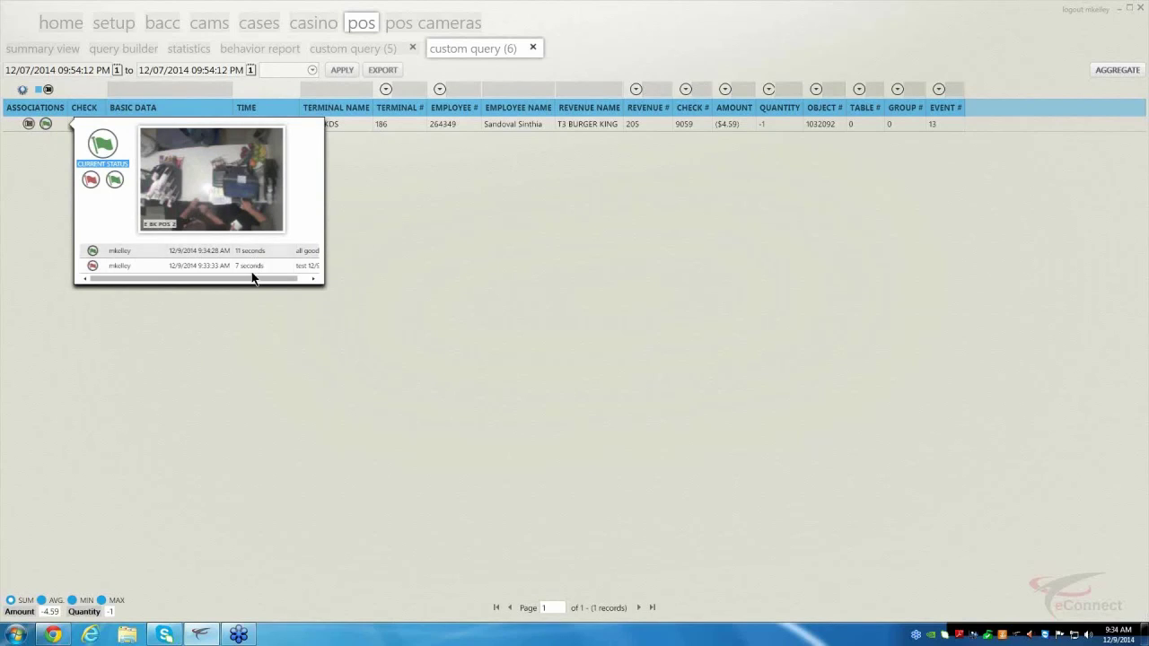
pyautogui.moveTo(260, 280); pyautogui.dragTo(307, 277)
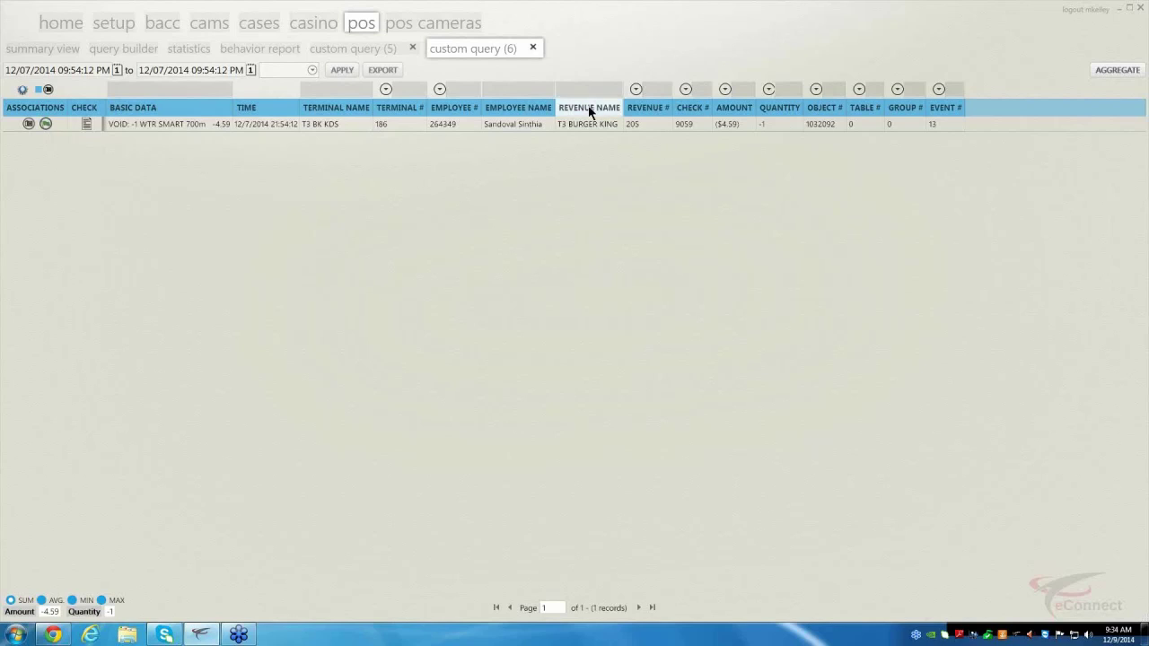
pyautogui.click(531, 49)
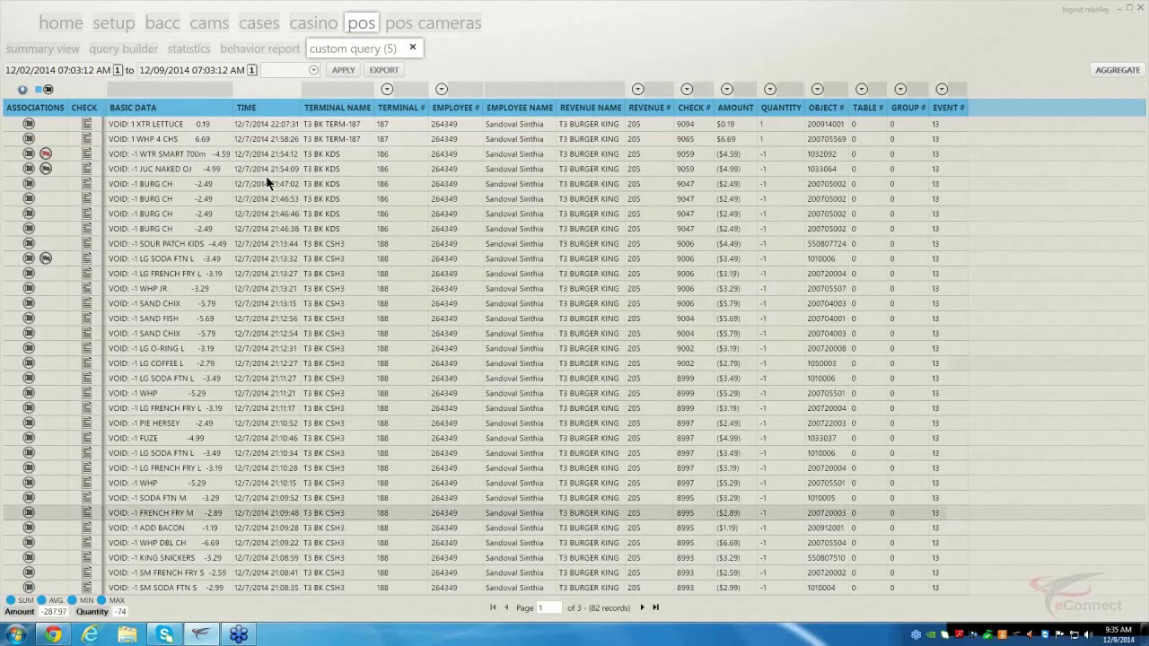
# Preview a void record's associations panel with its four camera views.
pyautogui.moveTo(31, 126)
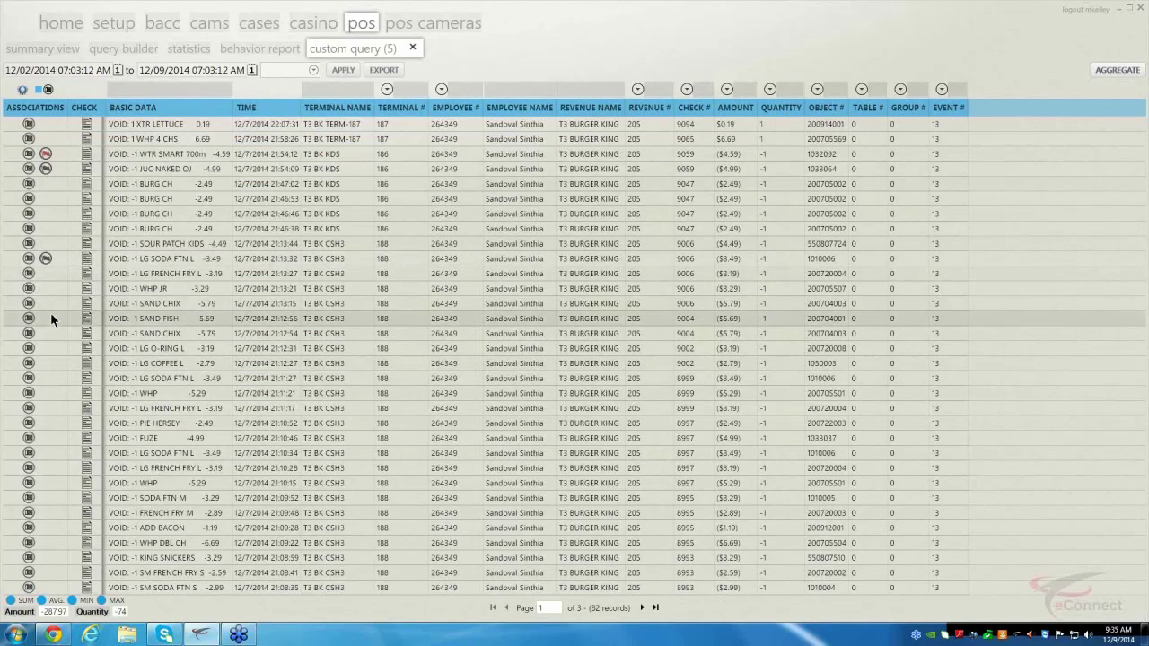
# Give the second-row VOID: 1 WHP 4 CHS record a red flag and the comment 'test 12/9/14'.
pyautogui.moveTo(49, 308)
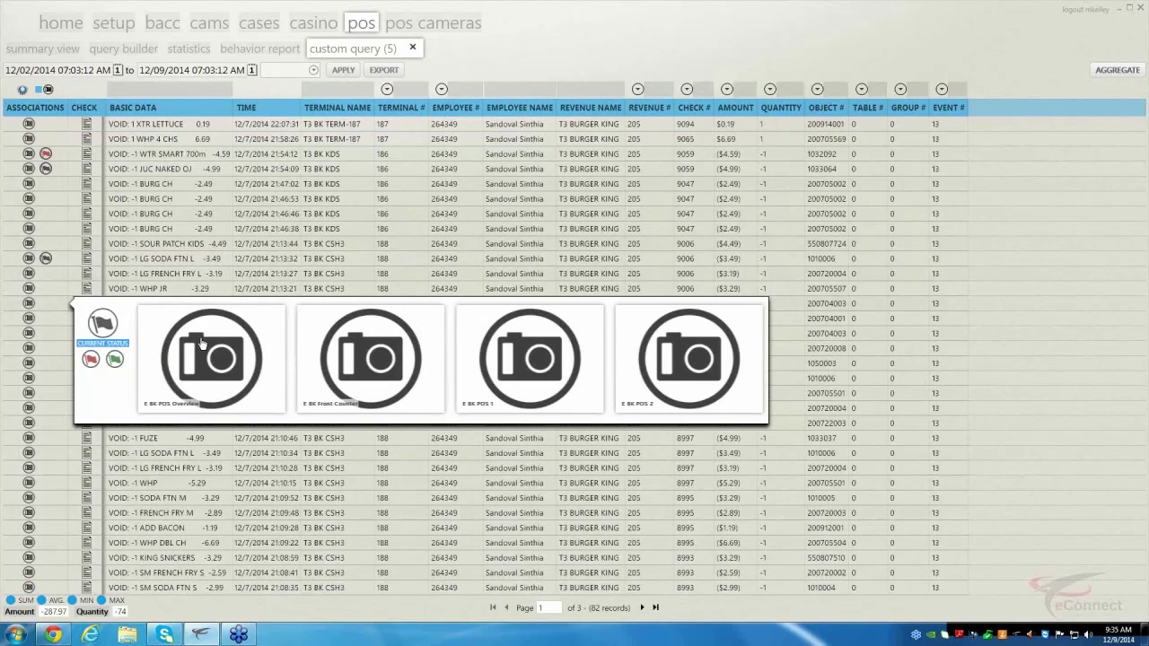
pyautogui.moveTo(201, 343)
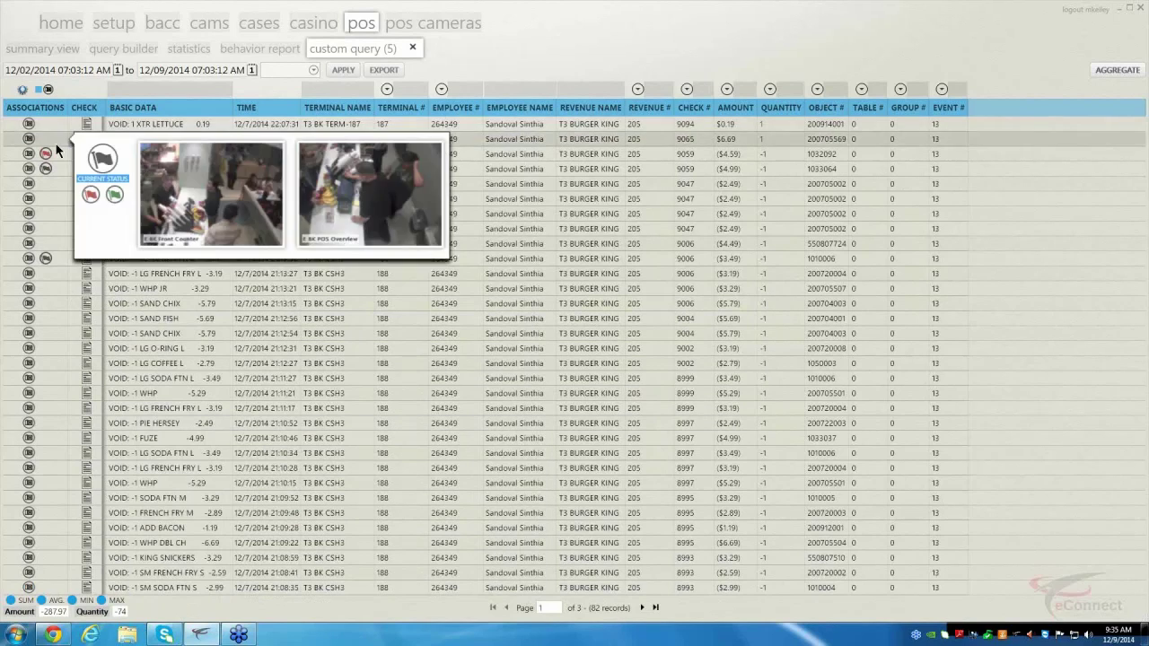
pyautogui.moveTo(359, 205)
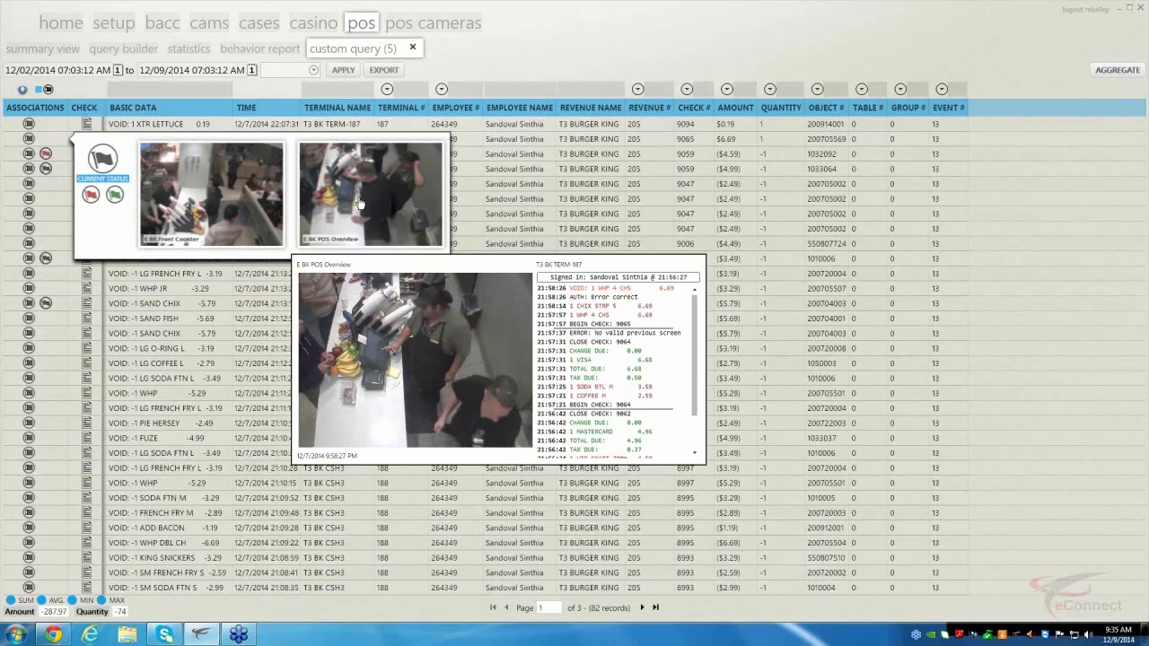
pyautogui.click(91, 197)
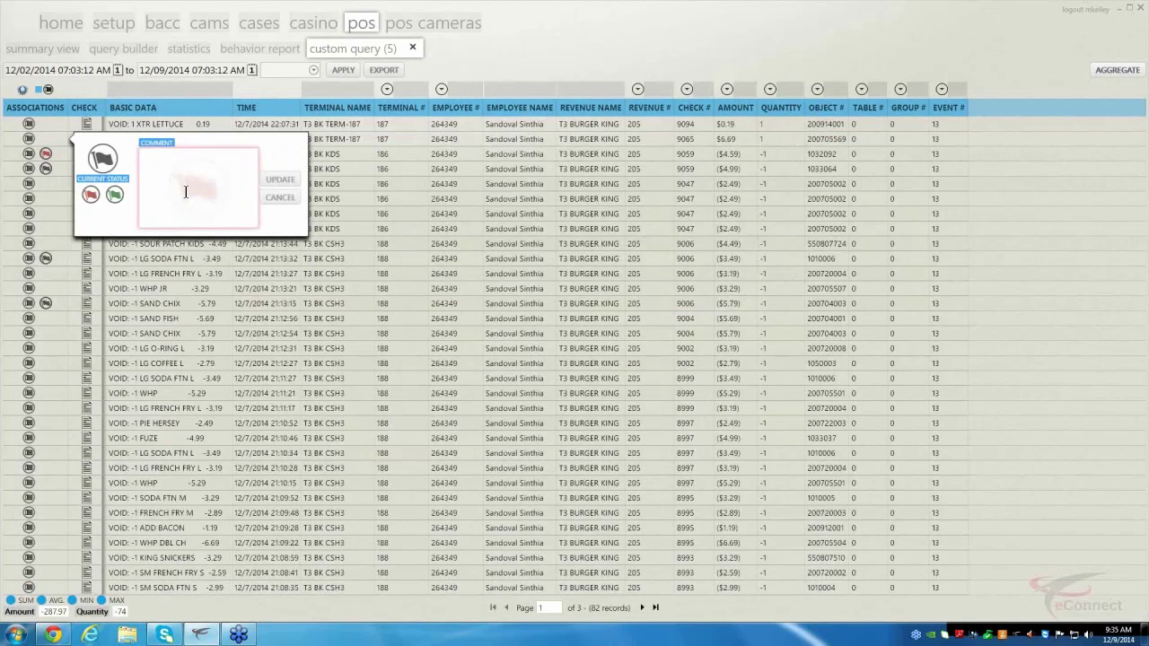
pyautogui.write('test 12/9/14')
pyautogui.click(289, 180)
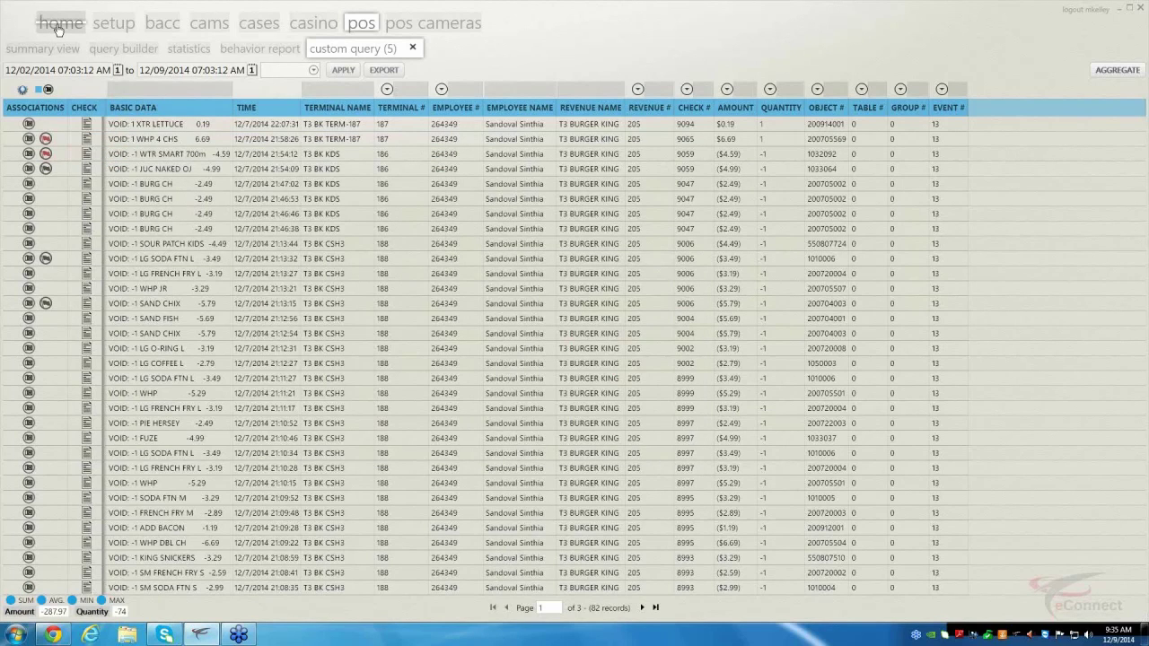
# Review the flagged WHP 4 CHS void ($6.69, check 9065) from Pending Review, then close that query.
pyautogui.click(59, 25)
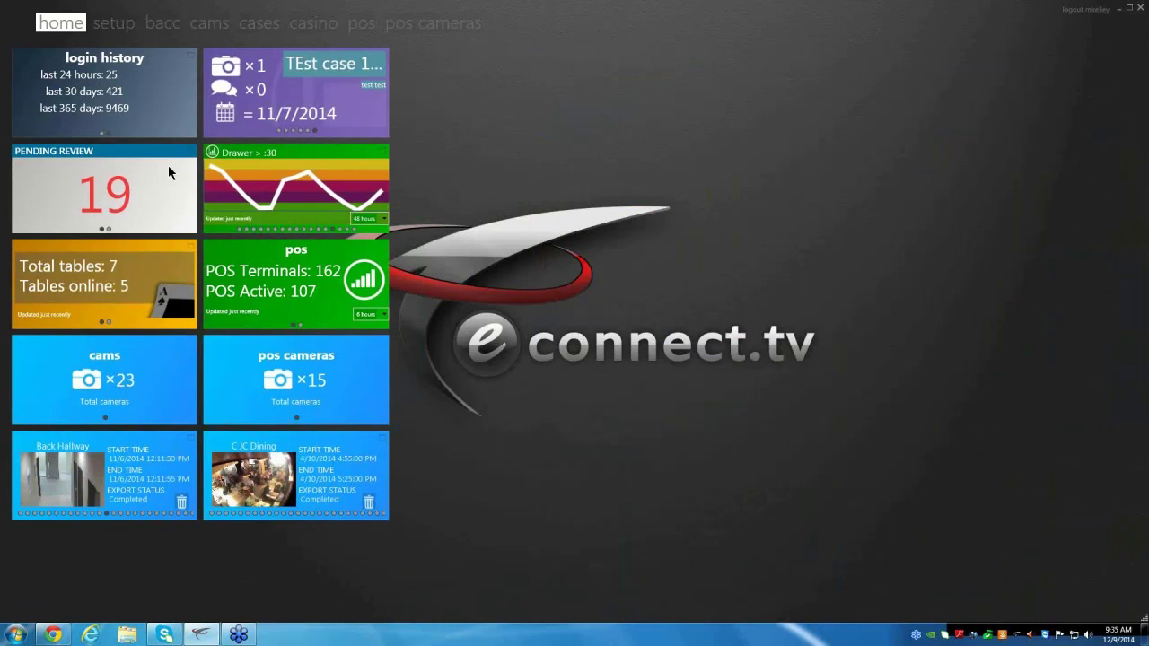
pyautogui.click(191, 157)
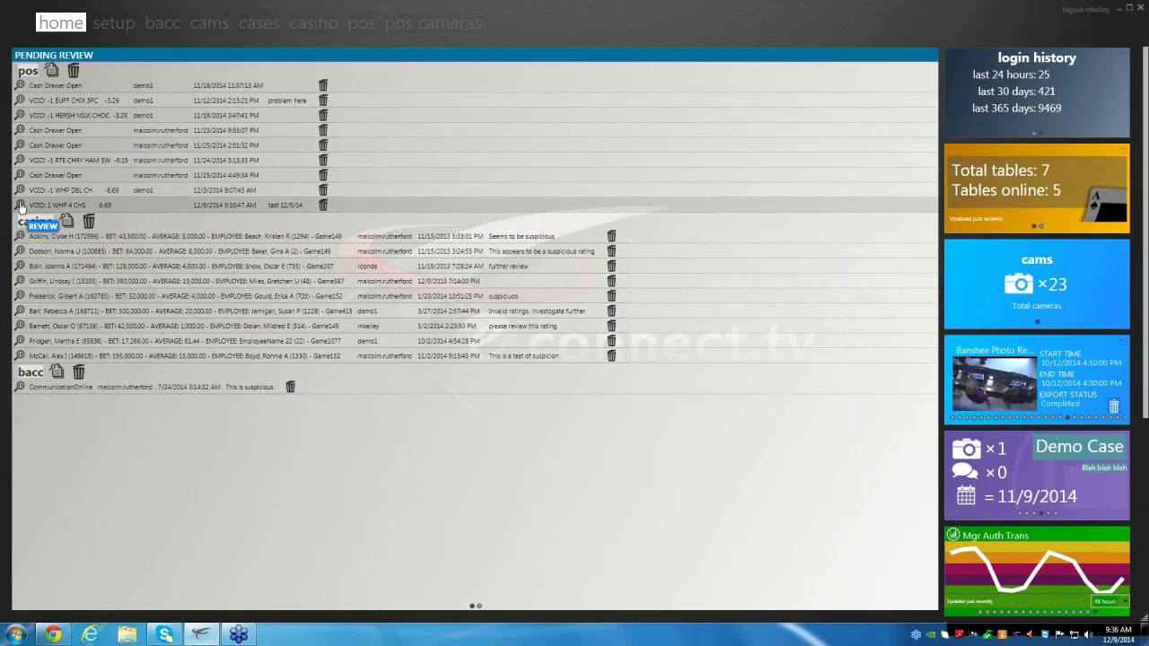
pyautogui.click(19, 205)
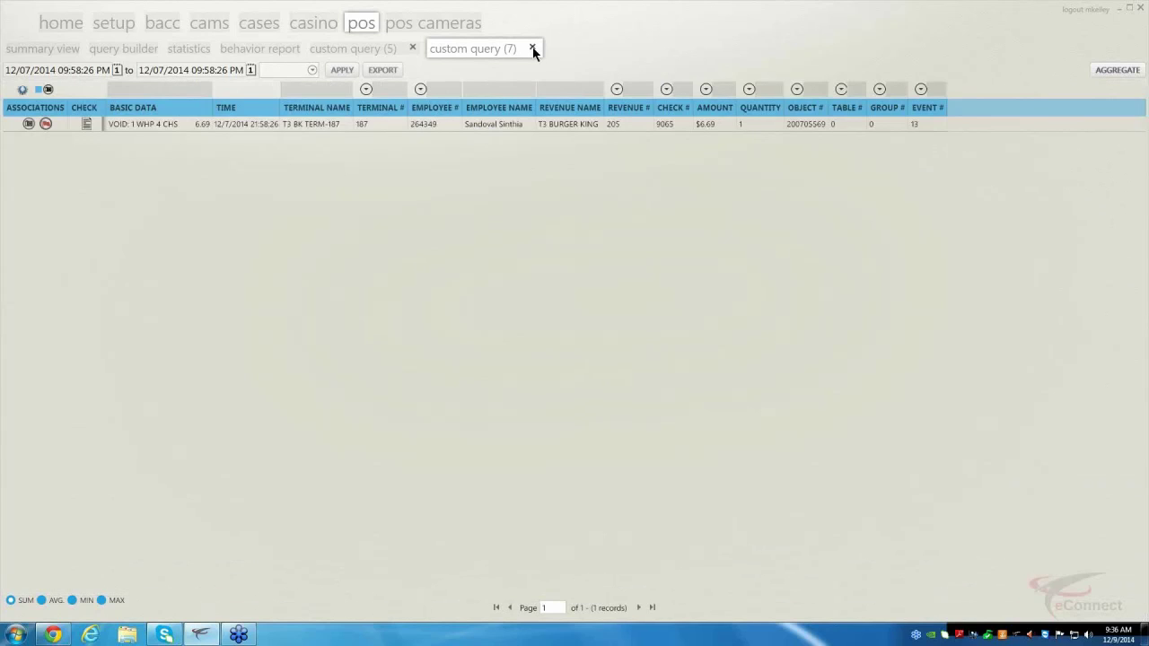
pyautogui.click(532, 49)
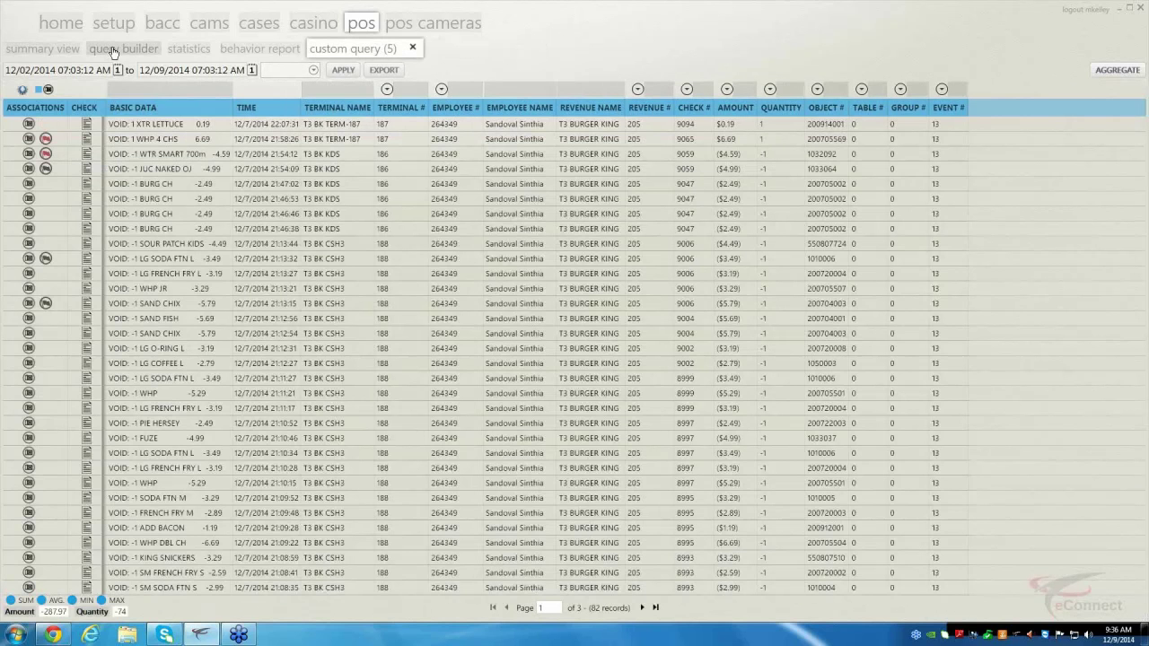
# Aggregate the employee's 584 begin checks by Day and drill into the 371 Sunday records.
pyautogui.click(414, 49)
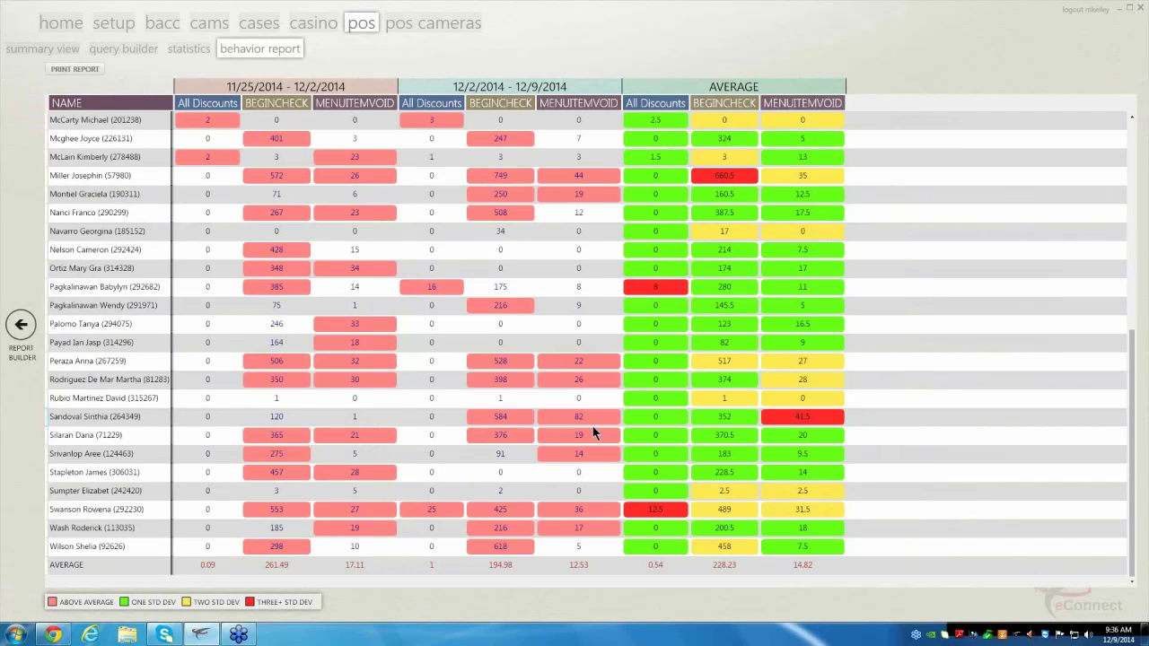
pyautogui.click(501, 422)
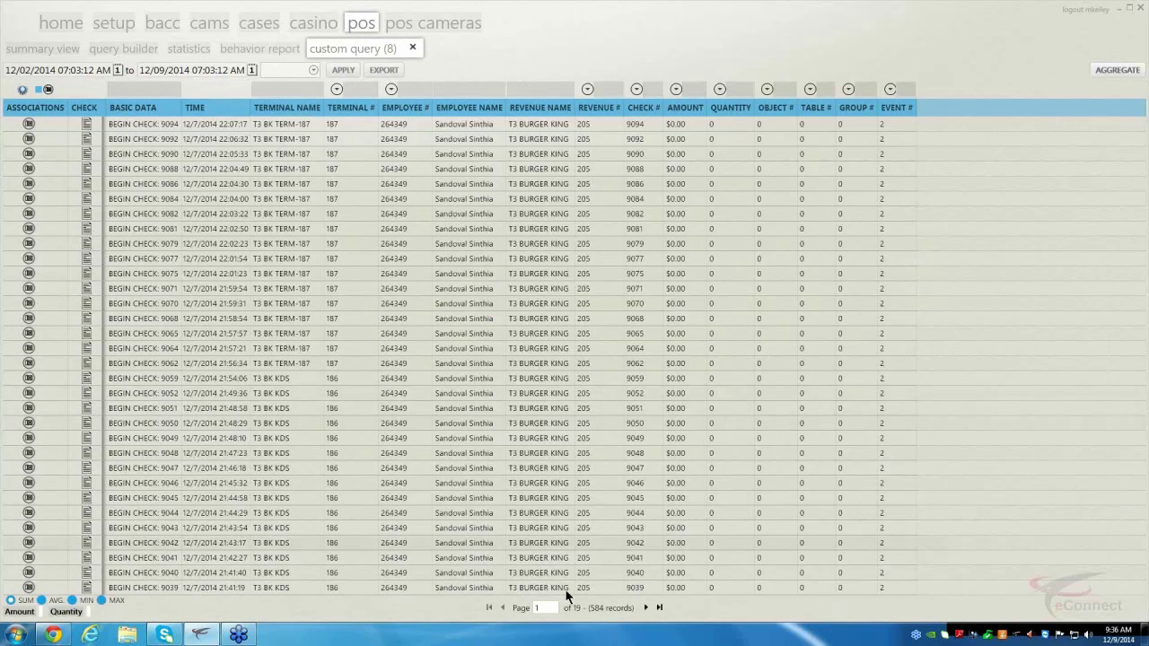
pyautogui.click(1118, 70)
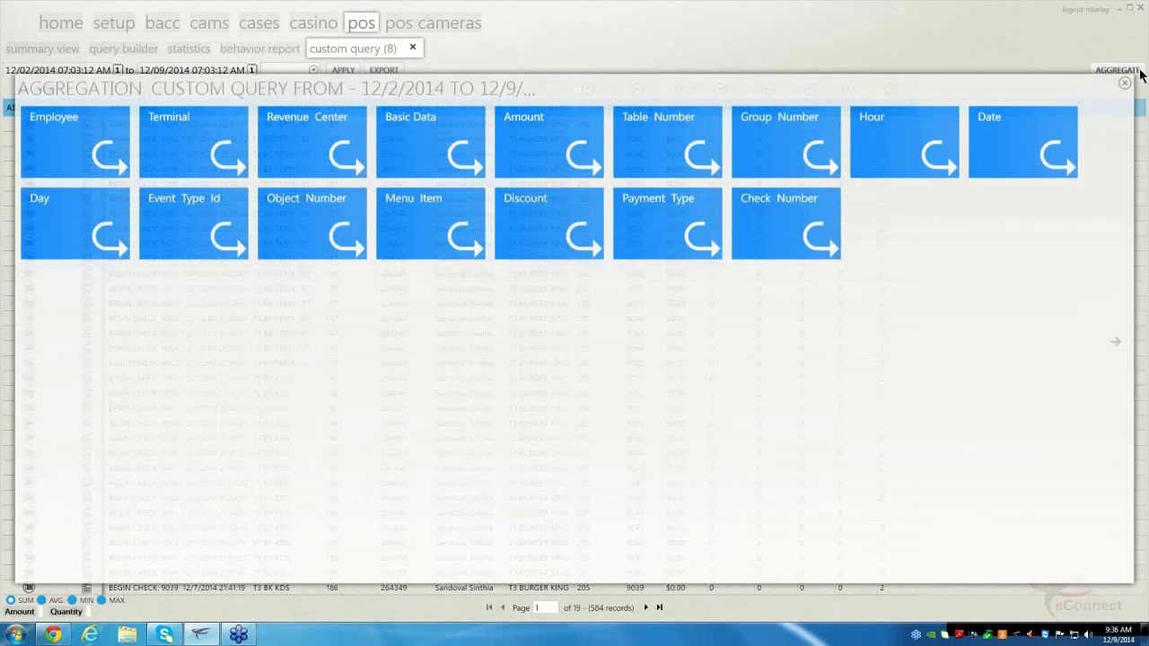
pyautogui.click(52, 235)
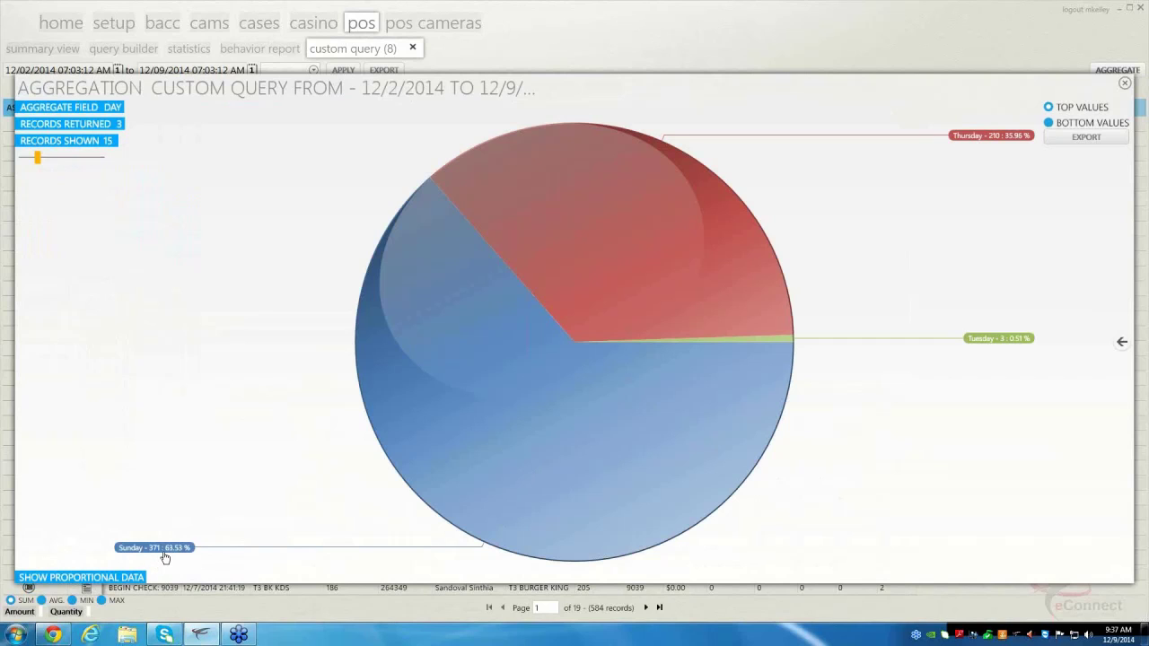
pyautogui.click(458, 472)
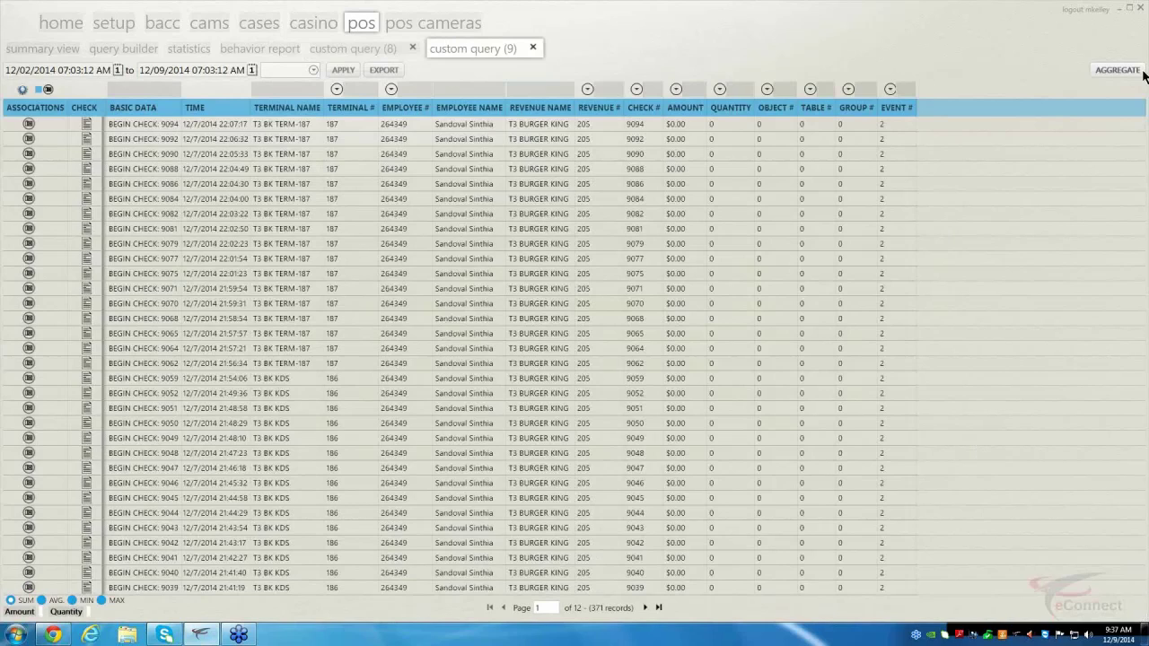
# Aggregate the Sunday records by Hour, drill into the 87 hour-19 records, and view a receipt.
pyautogui.click(1139, 71)
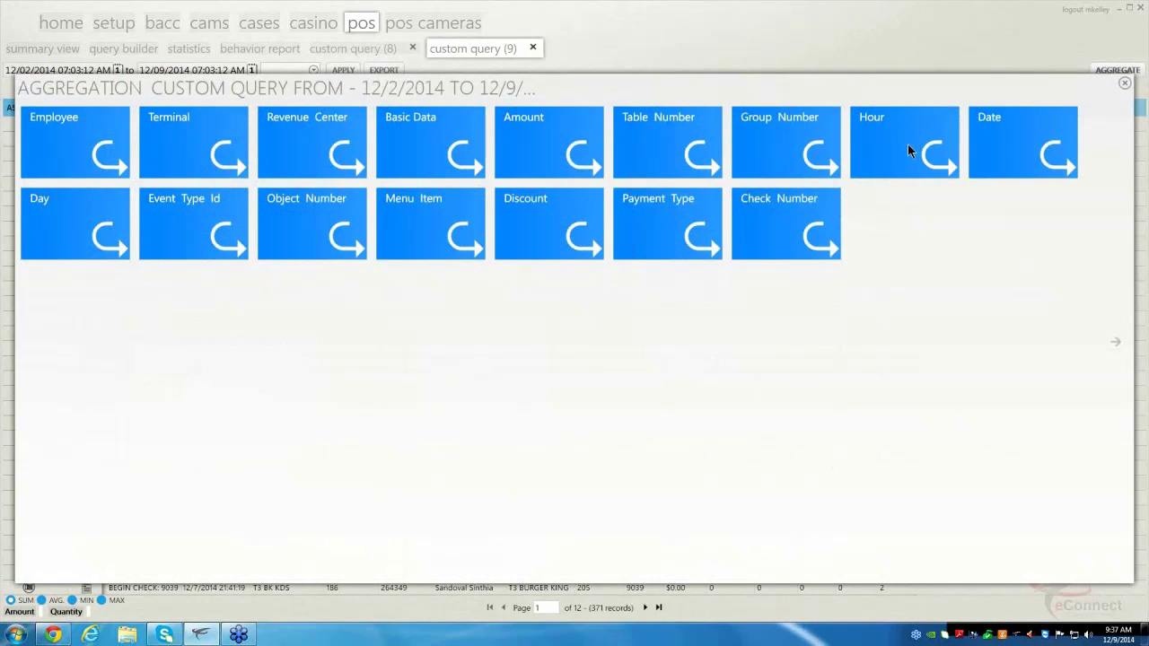
pyautogui.click(908, 144)
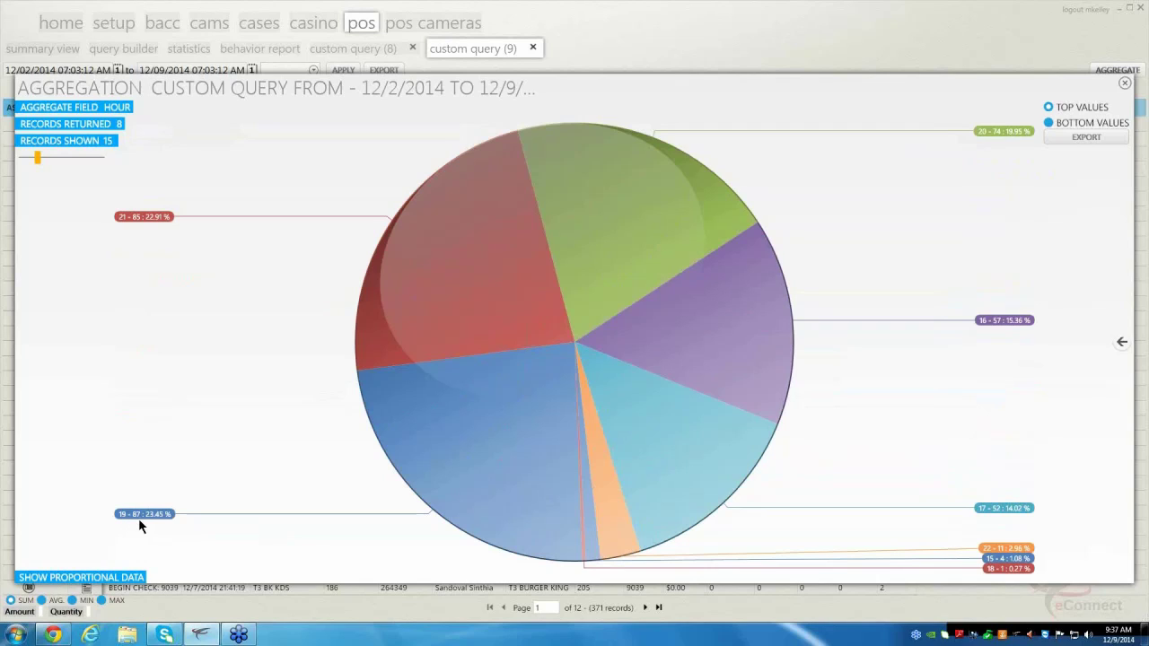
pyautogui.click(464, 442)
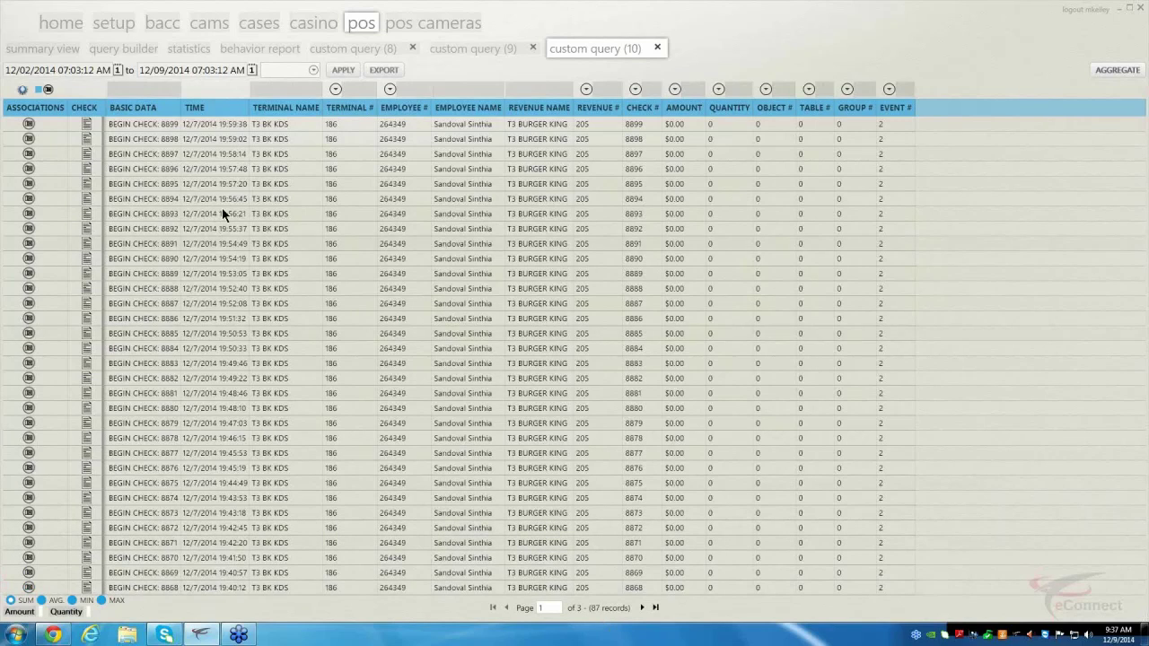
pyautogui.click(193, 139)
# Close custom query tabs (10), (9) and (8).
pyautogui.click(532, 48)
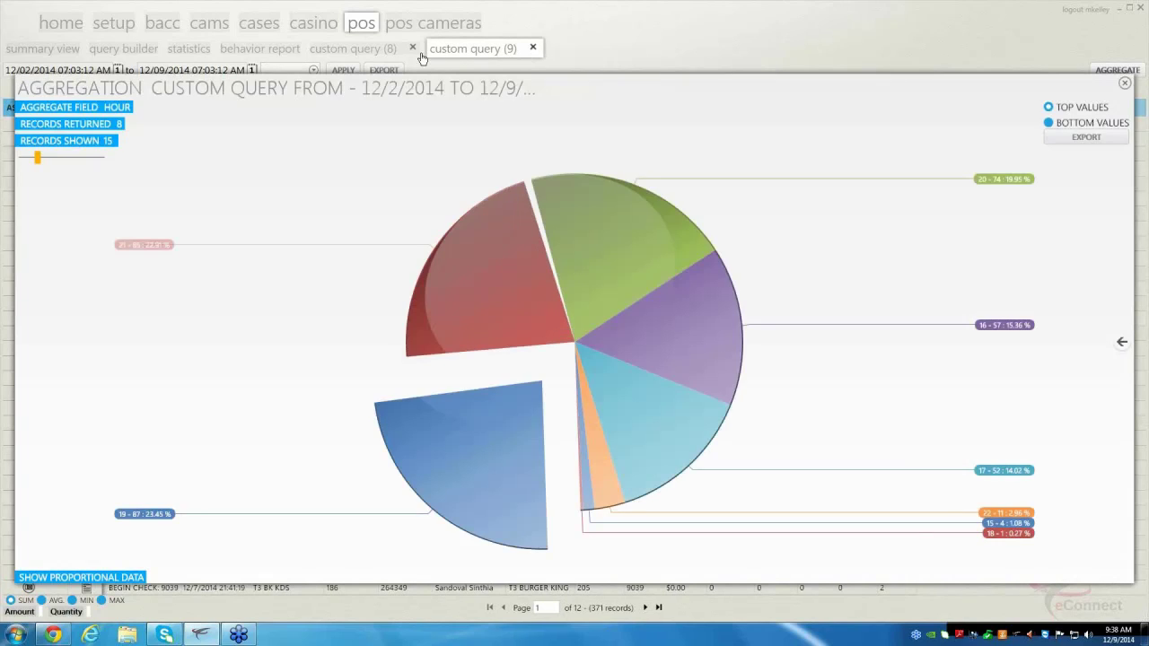
pyautogui.click(535, 48)
pyautogui.click(413, 48)
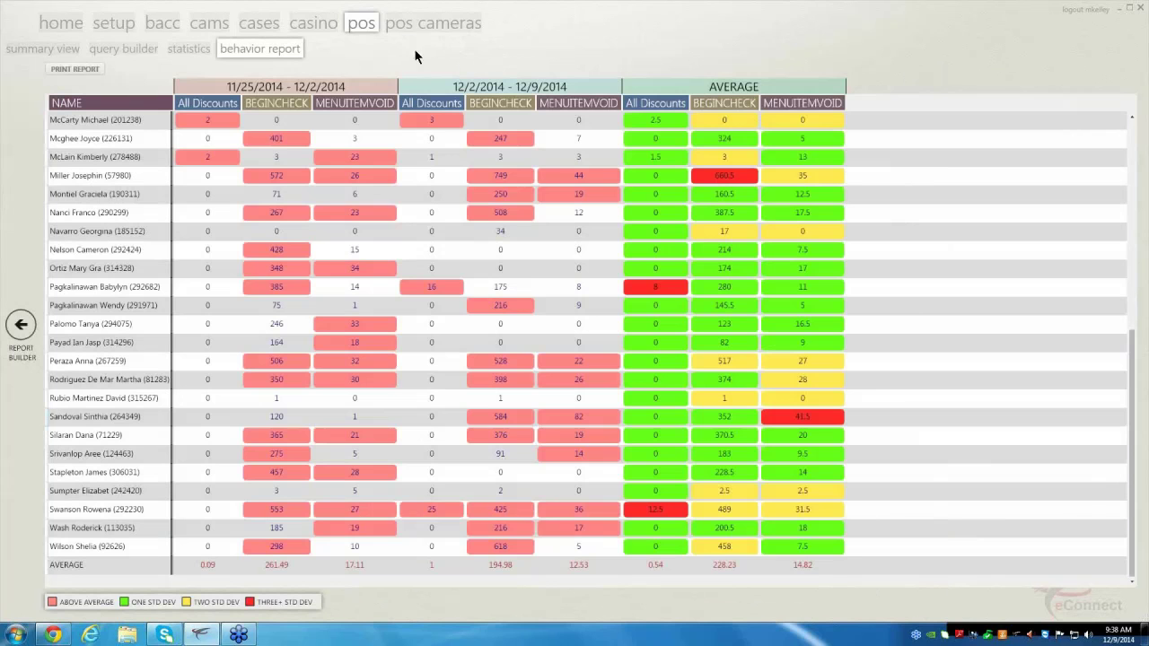
# Open the pos cameras page and load all four E Burger King camera feeds.
pyautogui.click(213, 32)
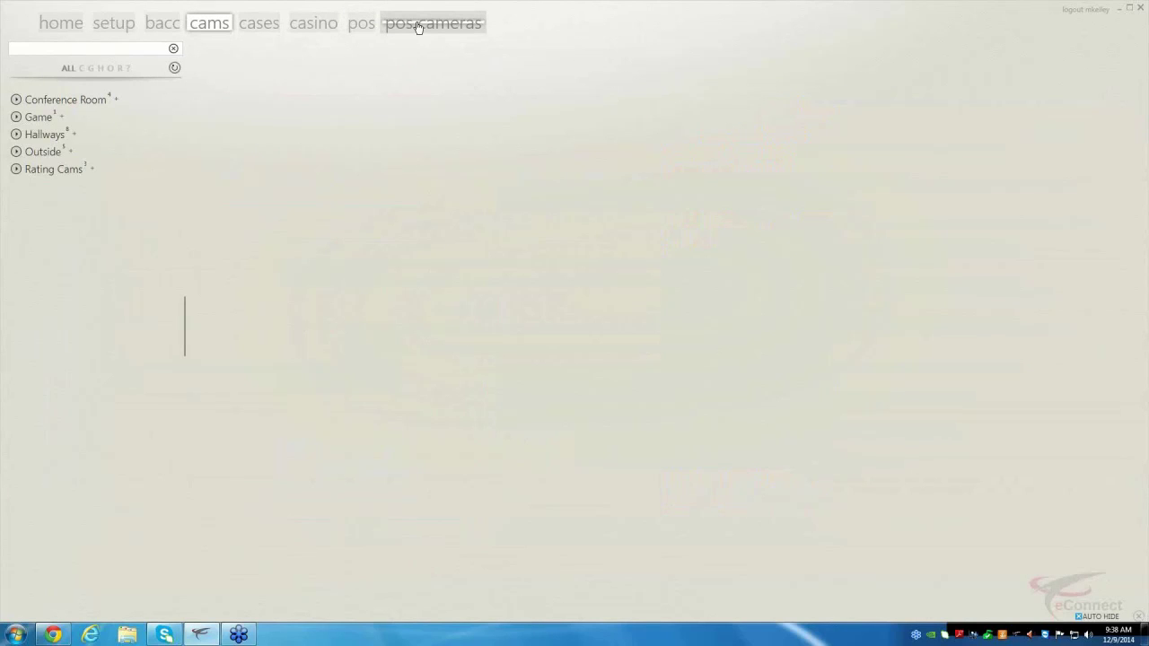
pyautogui.click(417, 27)
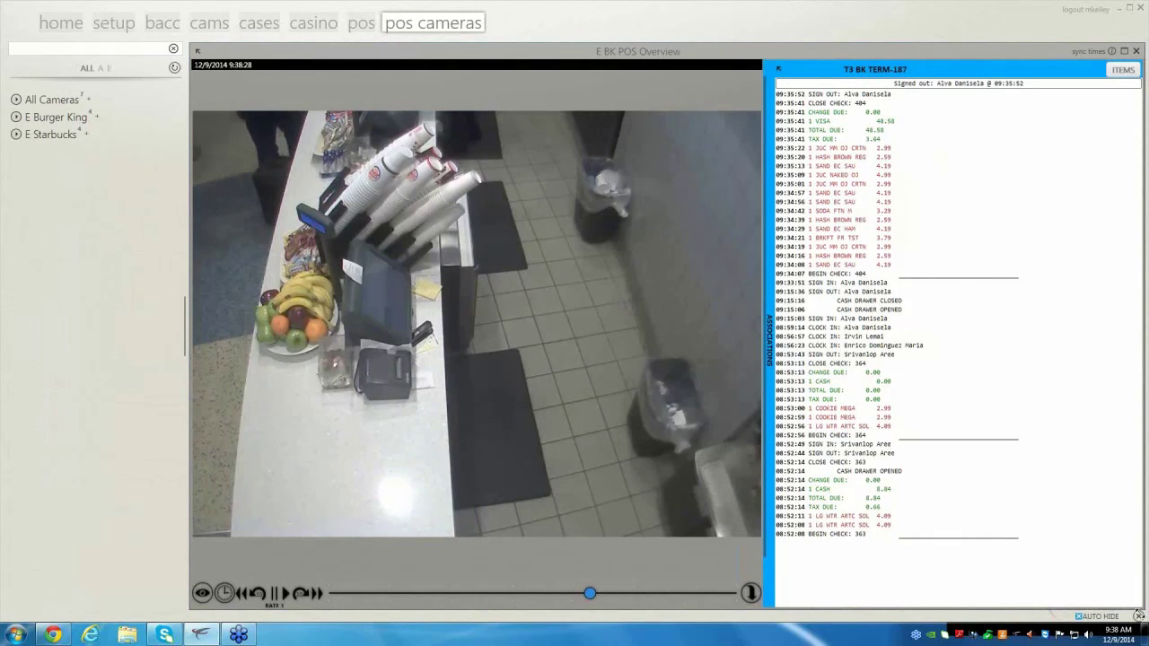
pyautogui.click(1138, 617)
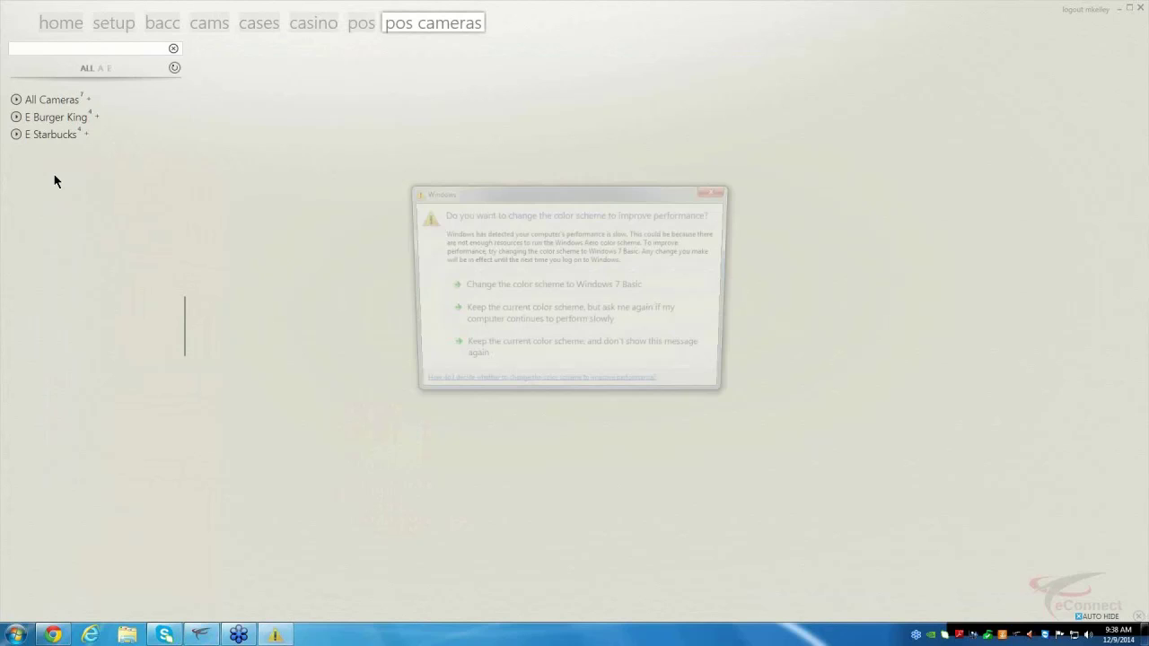
pyautogui.click(508, 144)
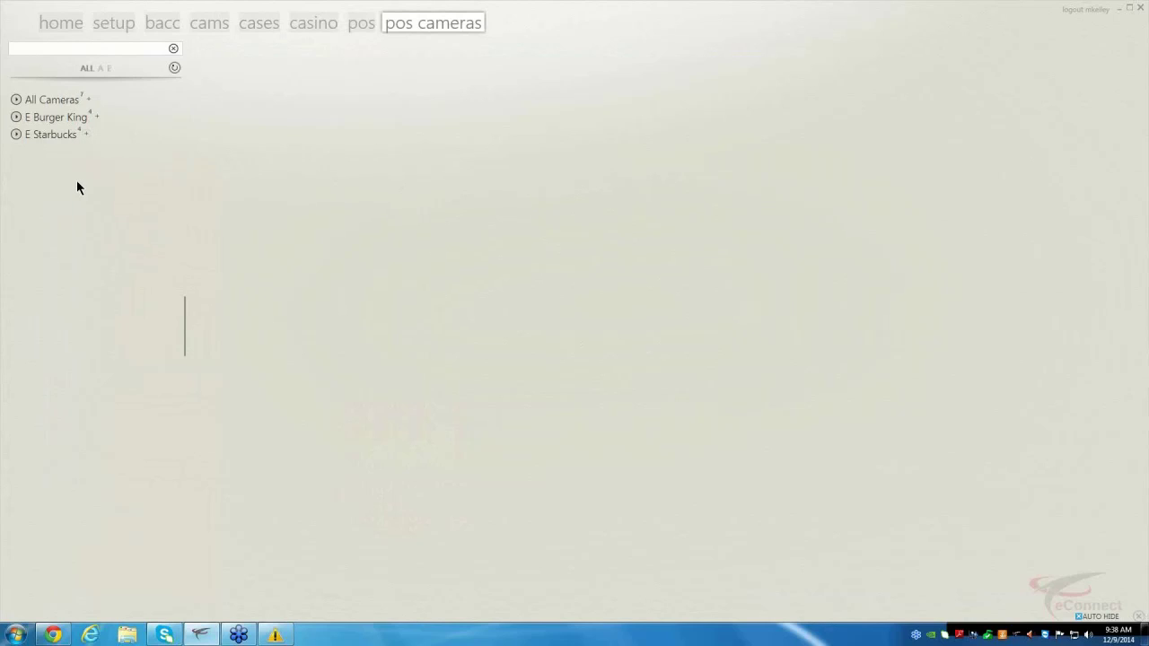
pyautogui.click(99, 117)
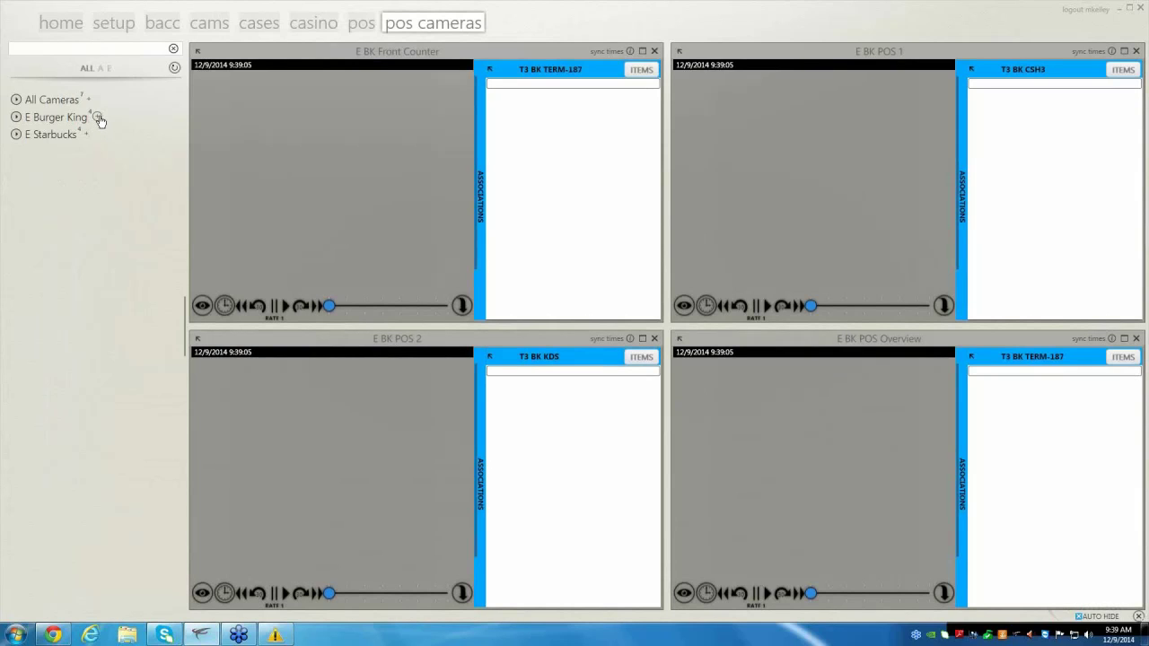
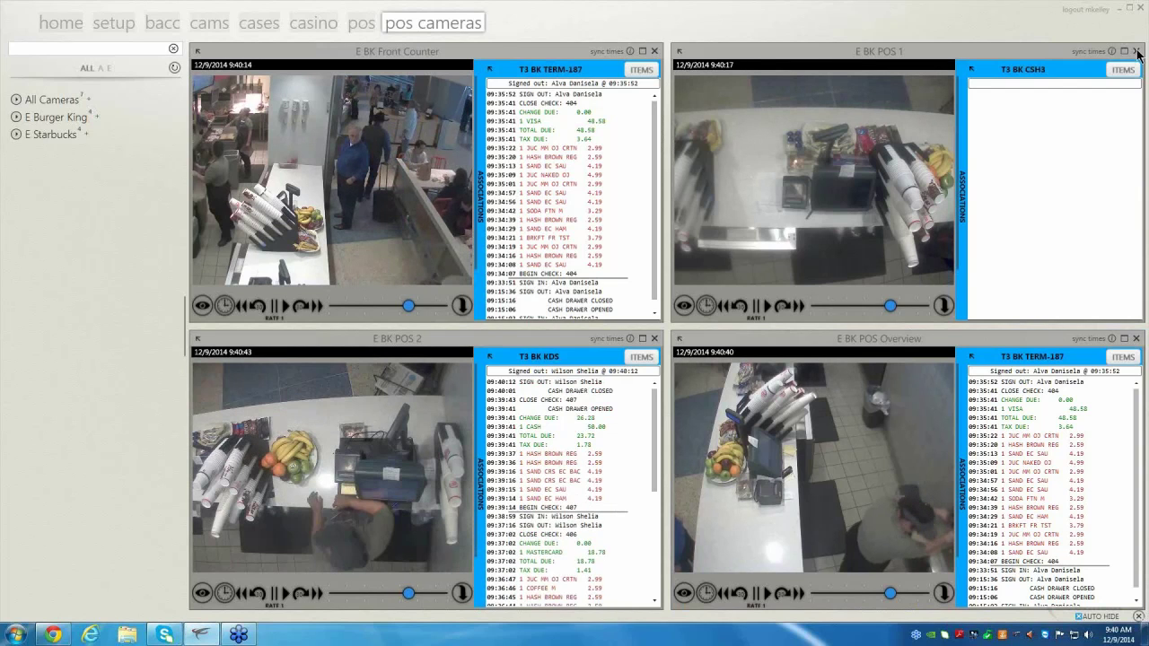
# Close all camera views, expand E Starbucks and E Burger King, and open E BK POS 1.
pyautogui.click(1136, 52)
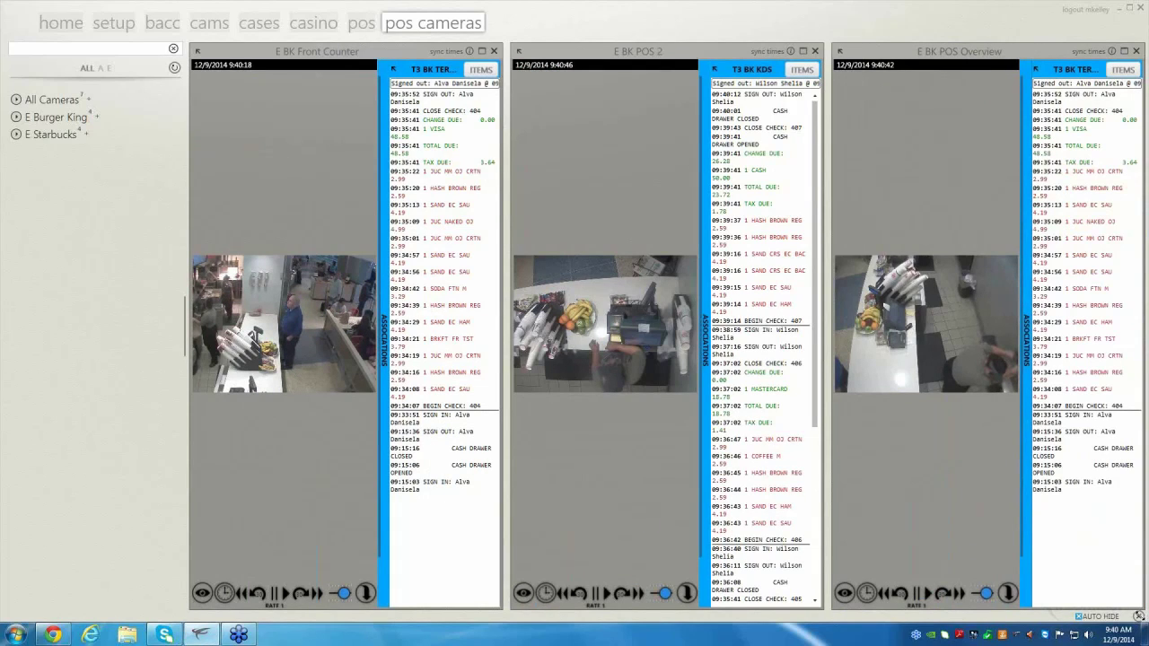
pyautogui.click(1138, 617)
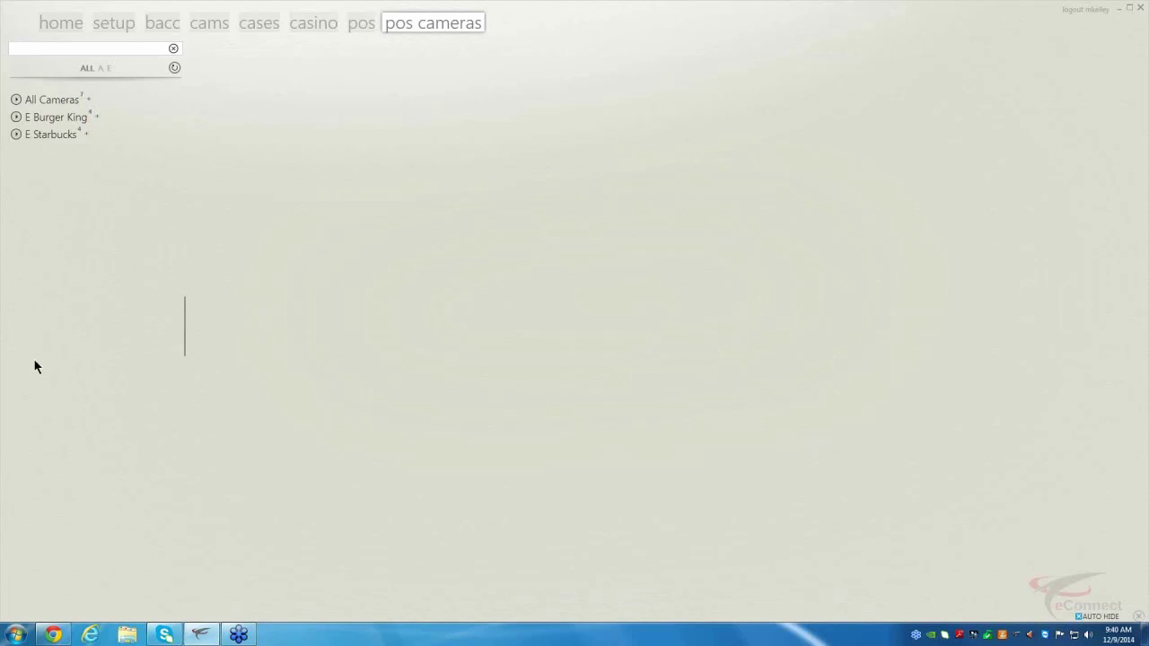
pyautogui.click(16, 134)
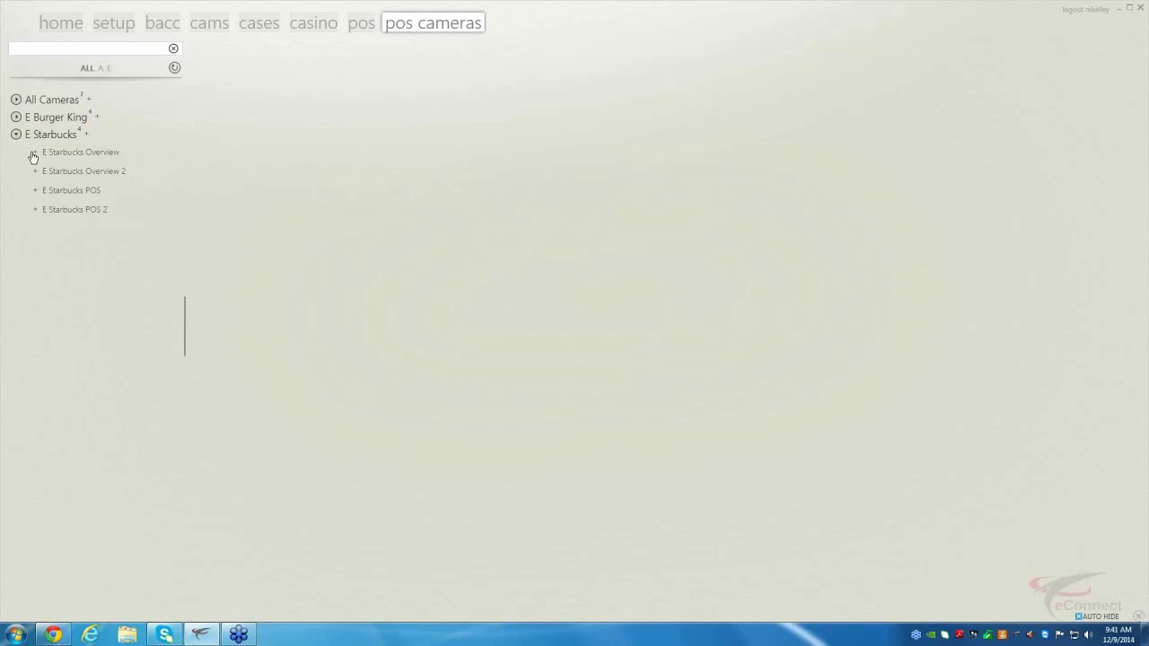
pyautogui.click(16, 118)
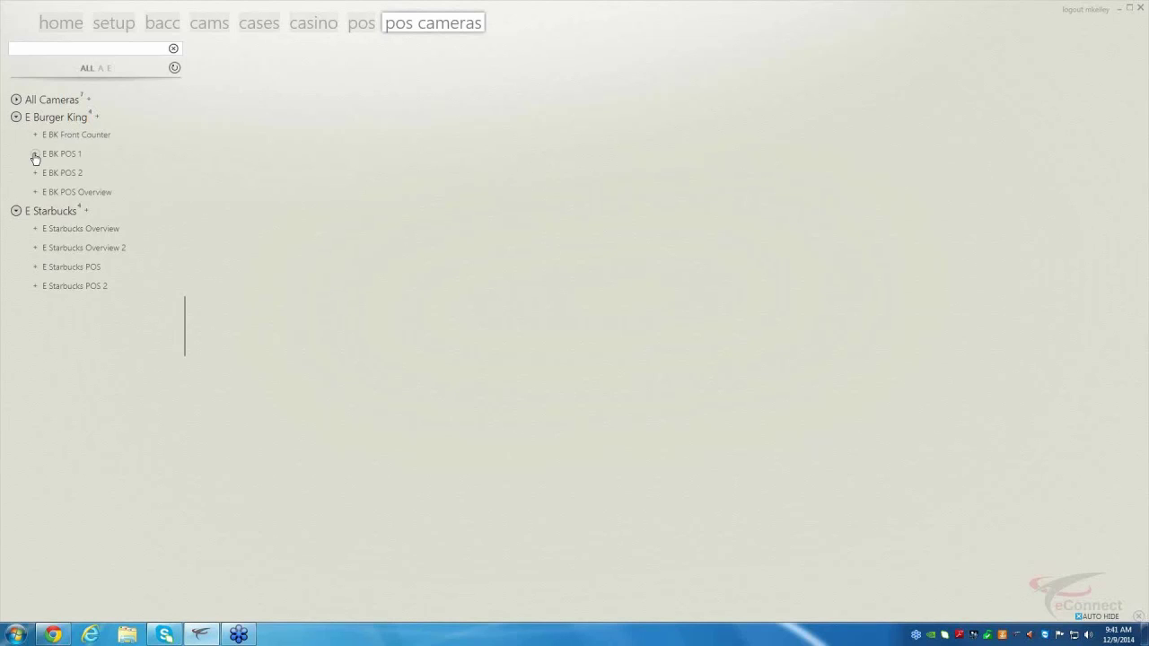
pyautogui.click(38, 157)
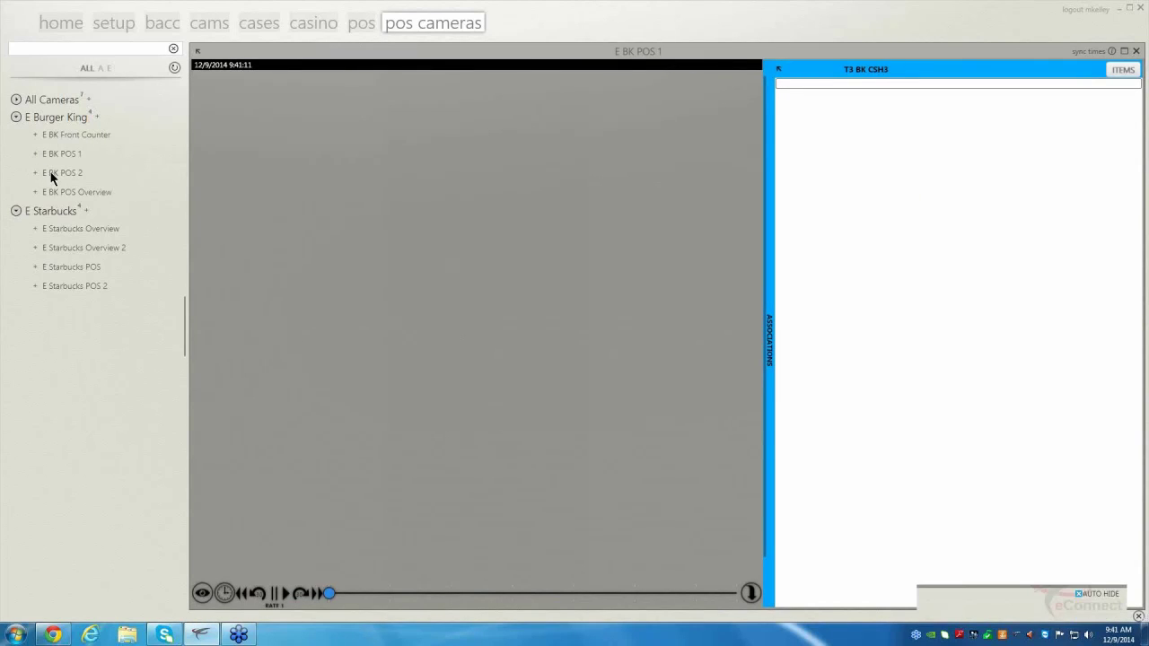
# Show E BK POS 2 beside E BK POS 1 and rewind POS 2 to earlier footage.
pyautogui.click(50, 174)
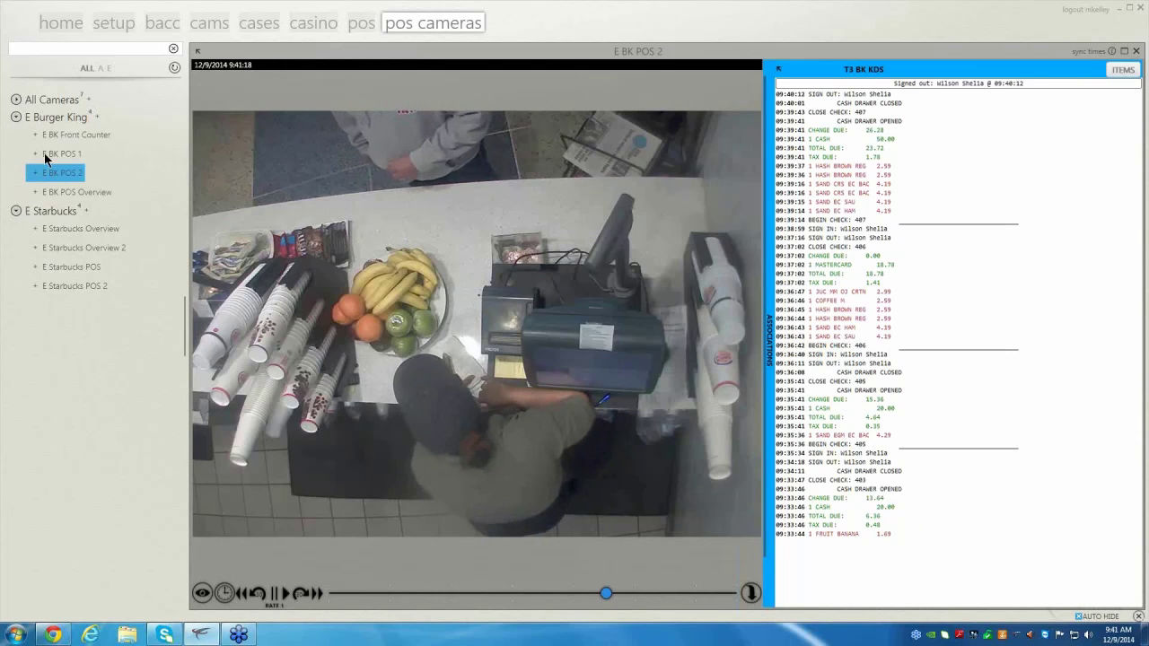
pyautogui.click(35, 154)
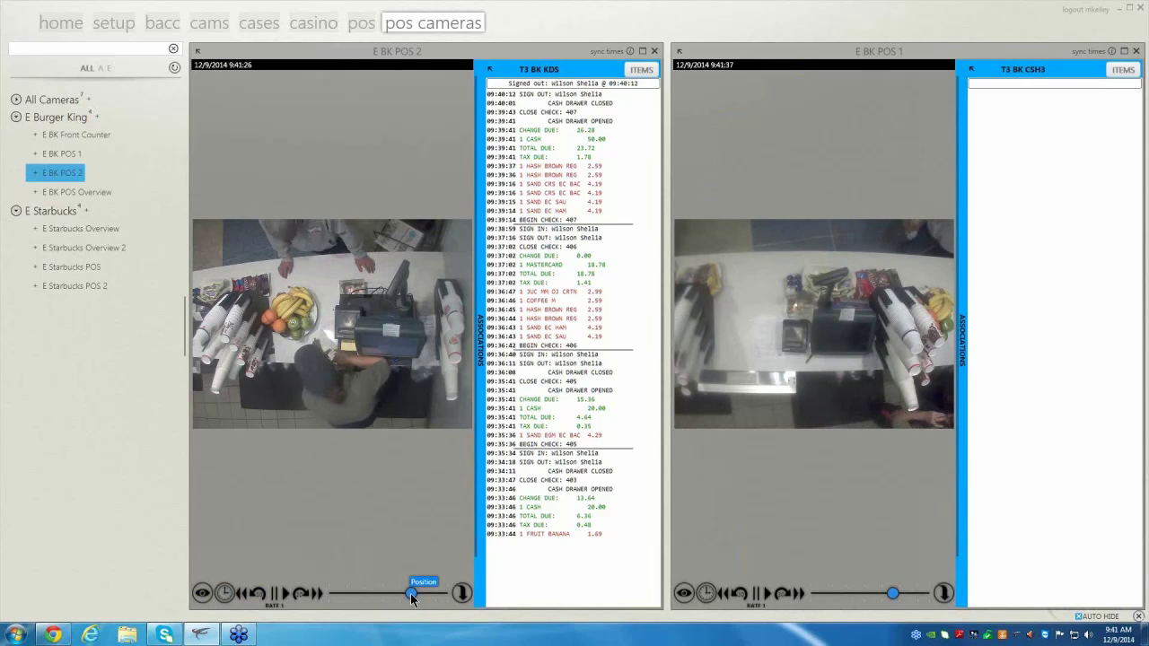
pyautogui.moveTo(410, 593); pyautogui.dragTo(333, 597)
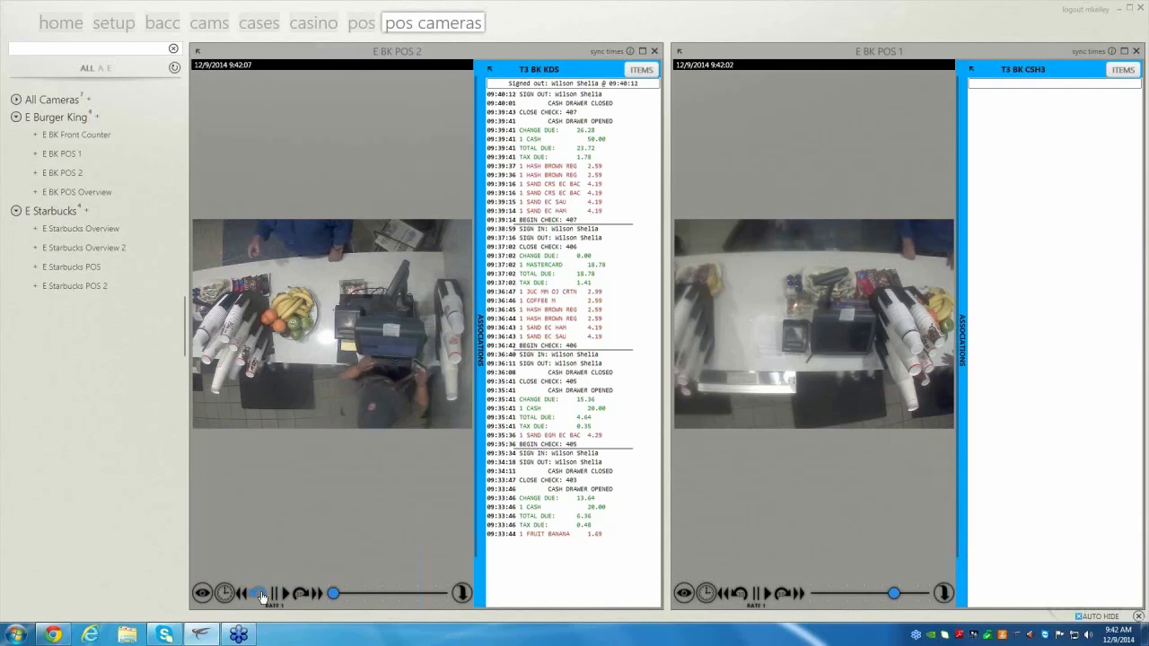
# Seek E BK POS 2 to the 09:33:46 TAX DUE sale and show the archive date-hour chooser.
pyautogui.click(259, 595)
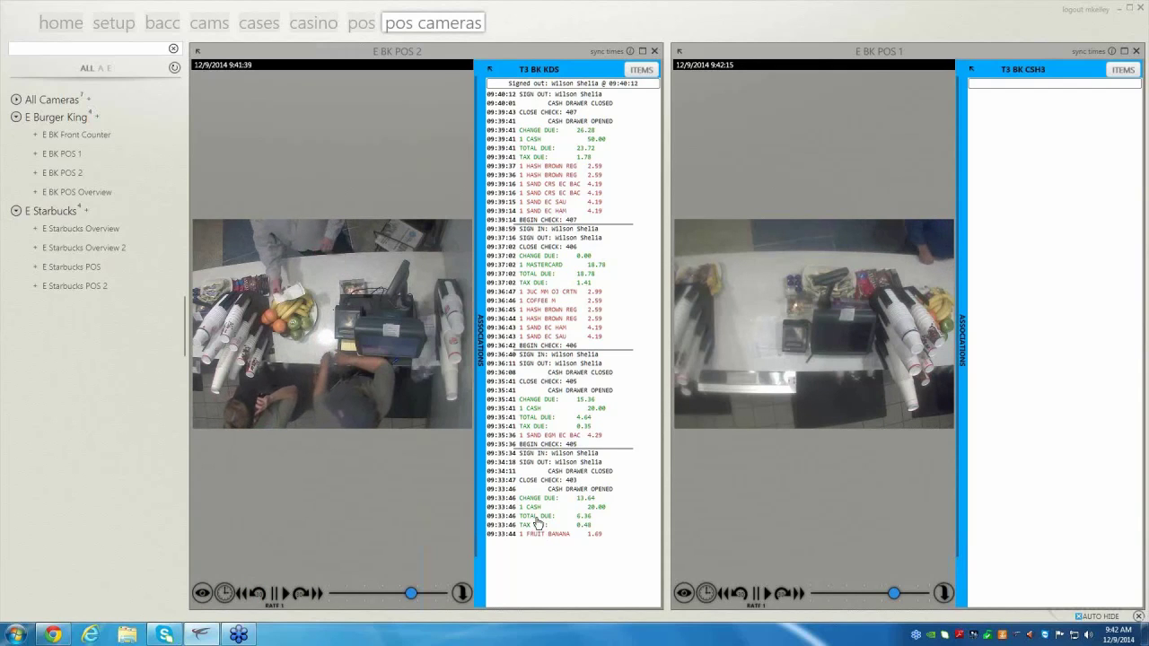
pyautogui.click(537, 524)
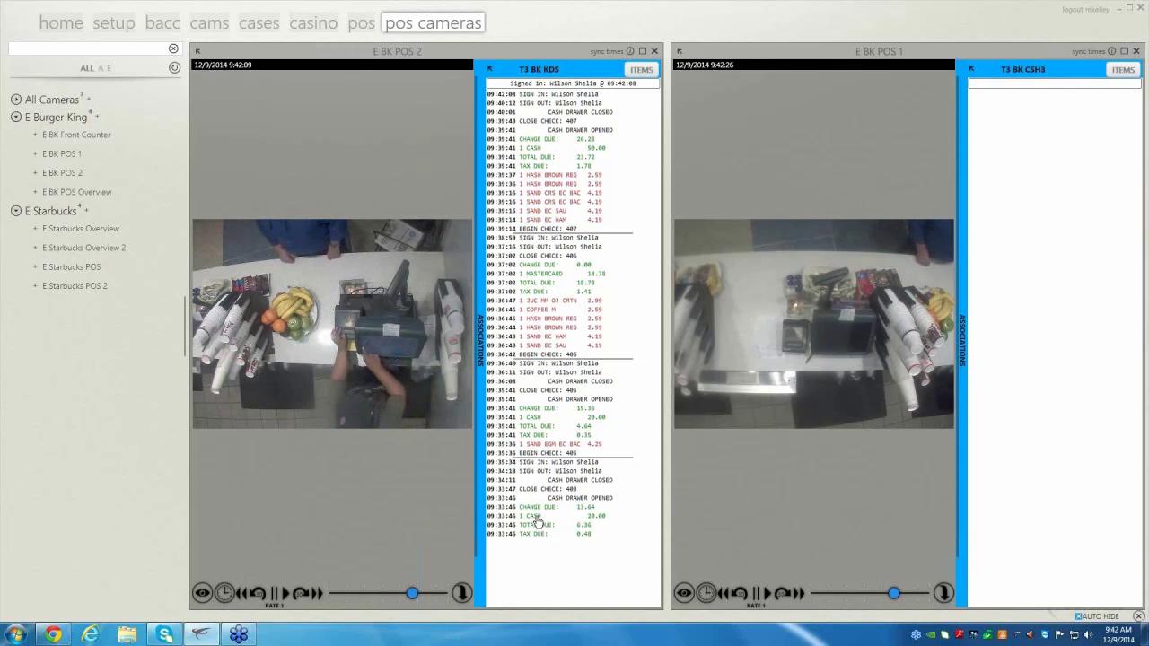
pyautogui.click(224, 595)
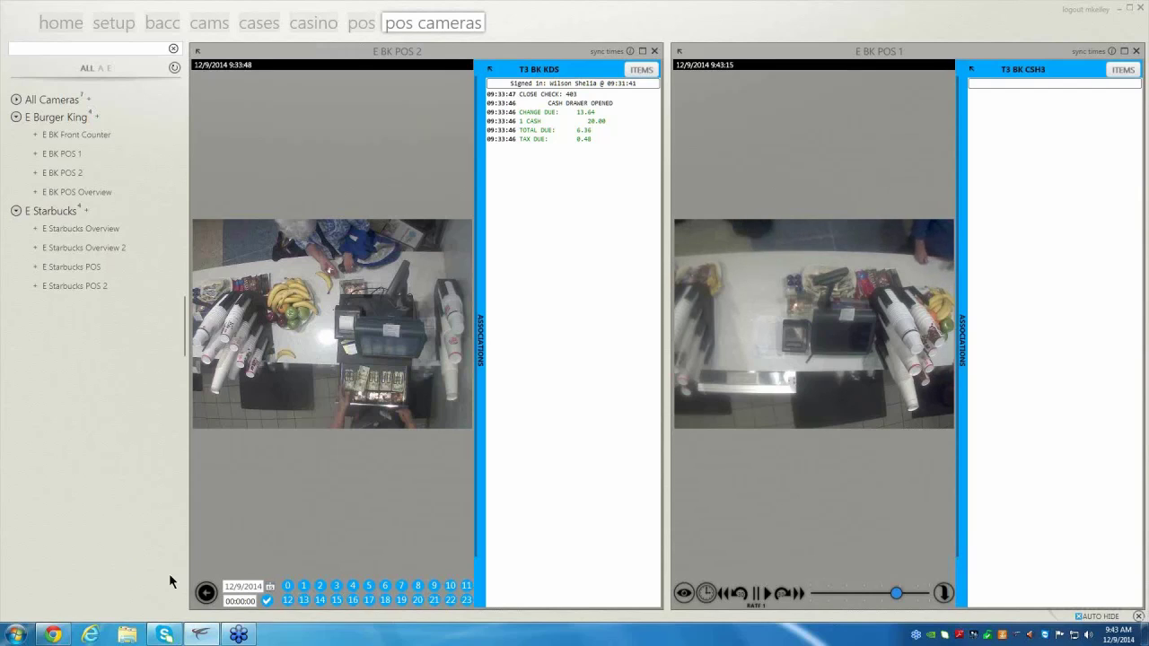
# Jump E BK POS 2 to archived footage from 12/4/2014 at 14:00 and resume normal playback.
pyautogui.click(269, 588)
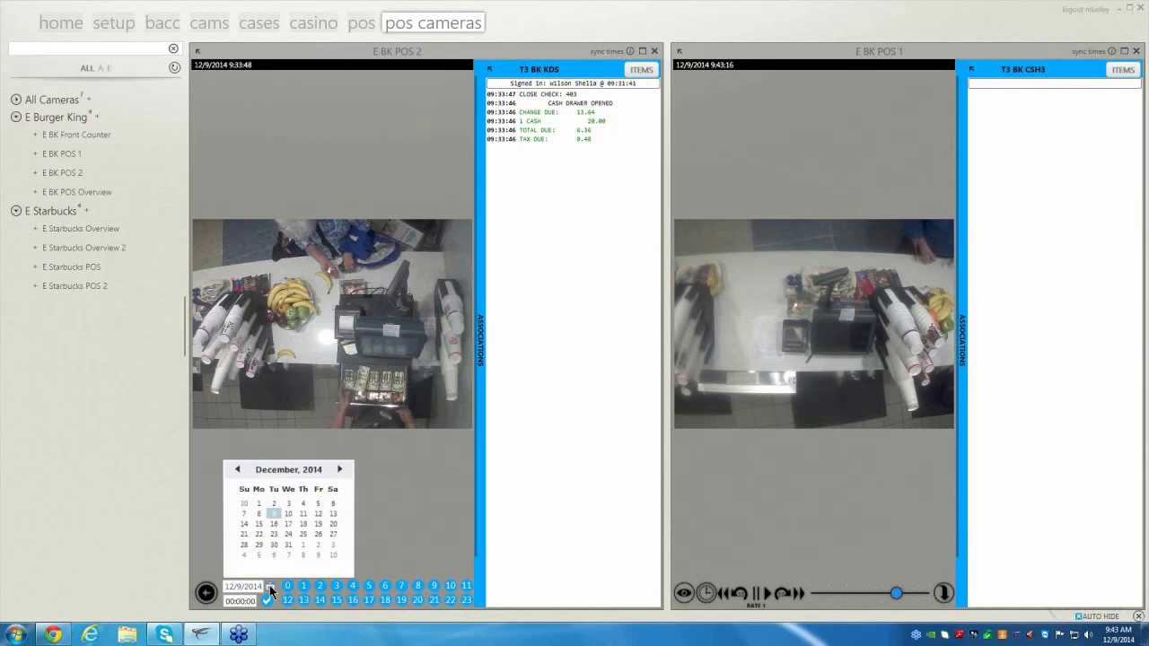
pyautogui.click(303, 505)
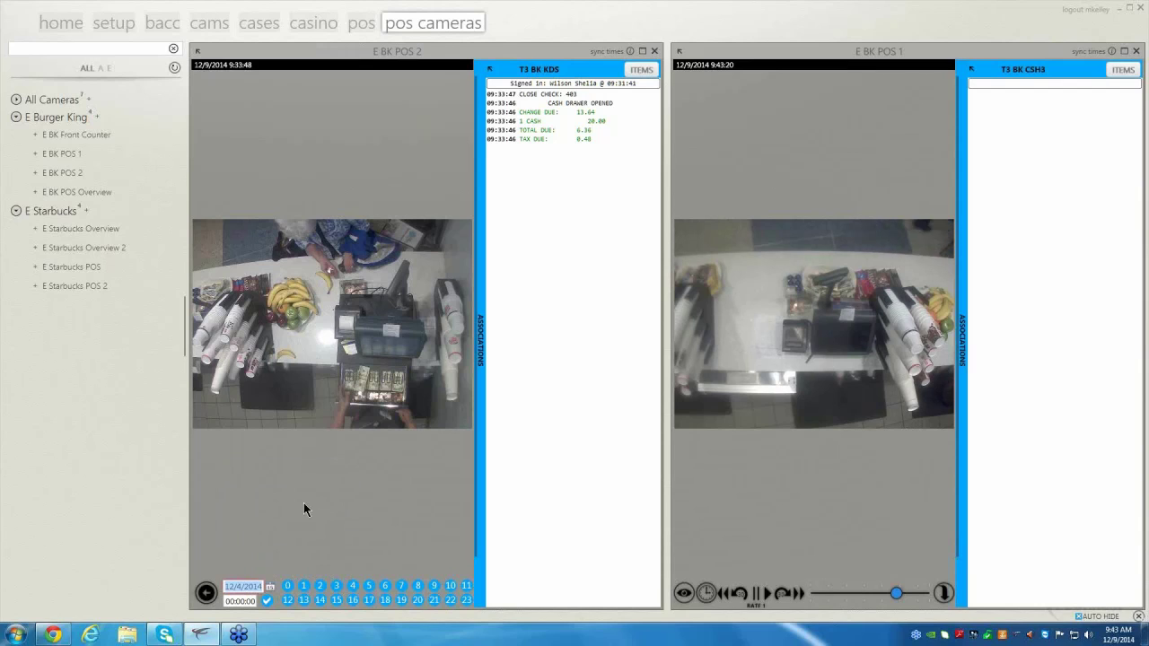
pyautogui.click(318, 603)
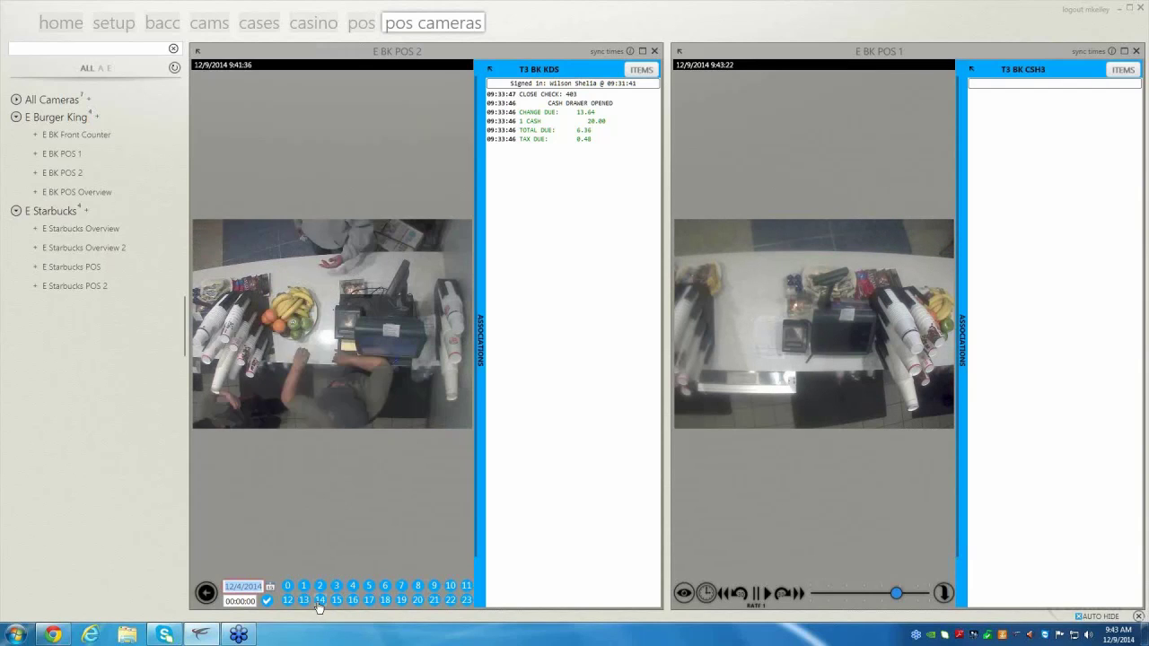
pyautogui.click(318, 601)
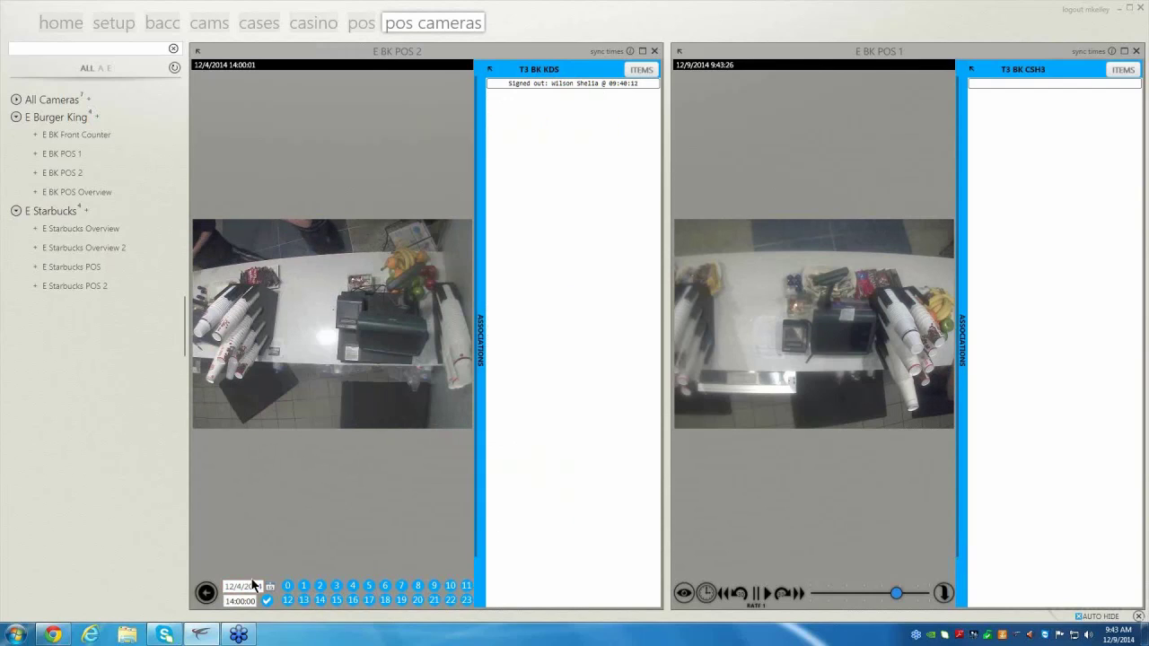
pyautogui.click(208, 594)
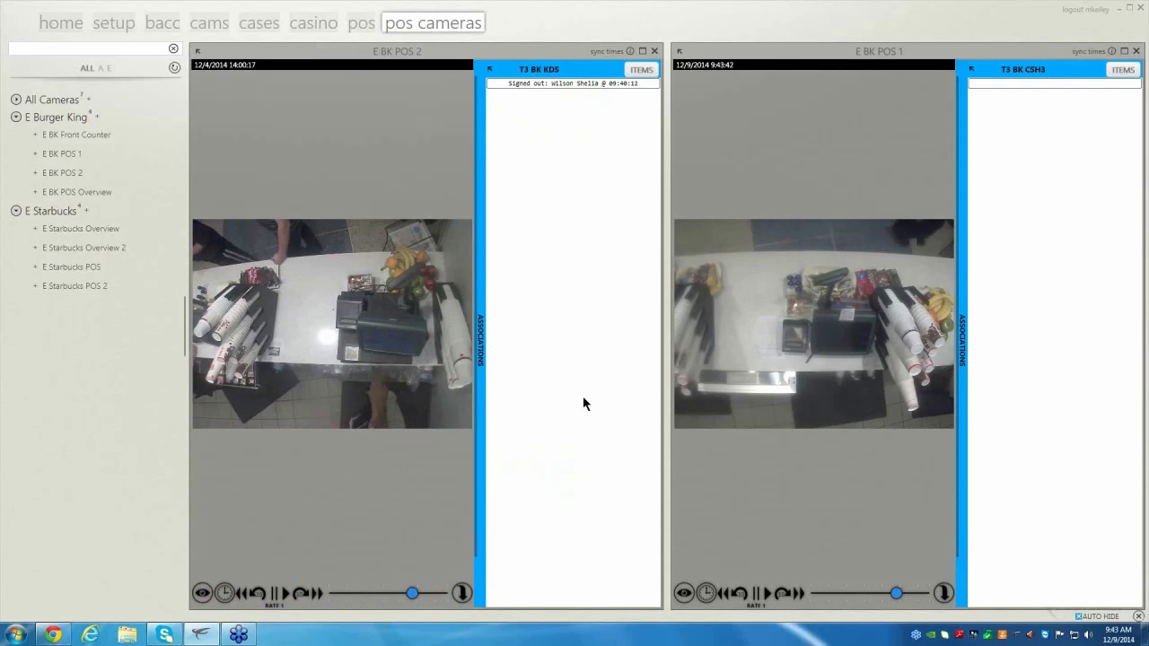
# Switch E BK POS 2's associated register from KDS to T3 BK CSH3, then reshow the associations.
pyautogui.click(642, 71)
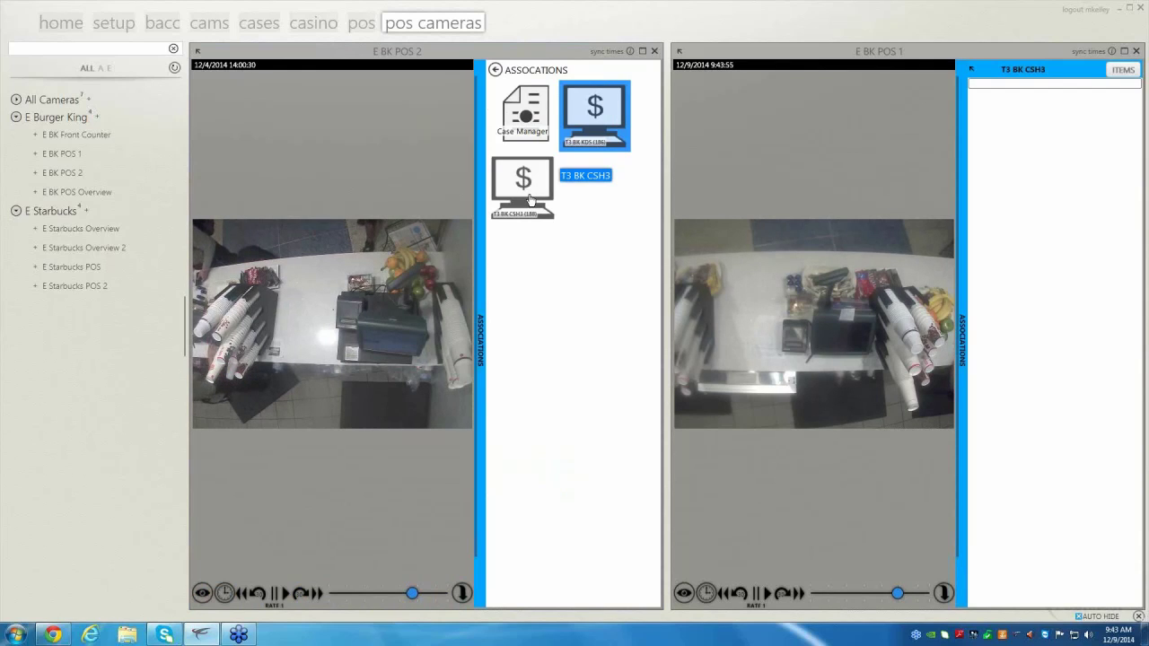
pyautogui.click(496, 72)
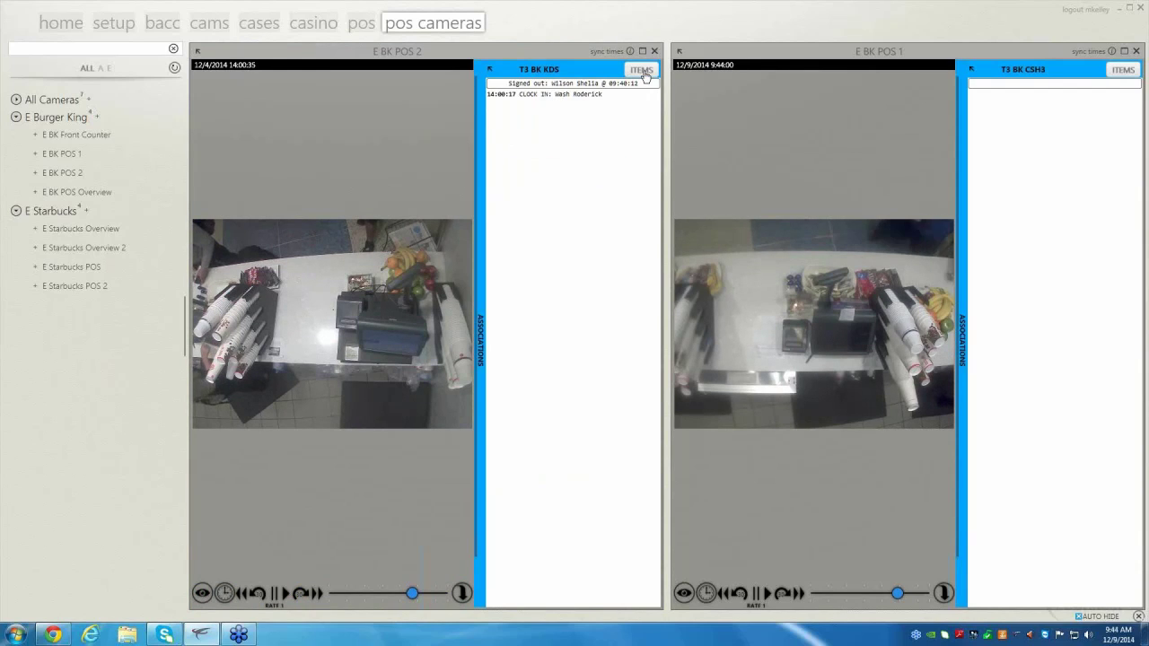
pyautogui.click(644, 73)
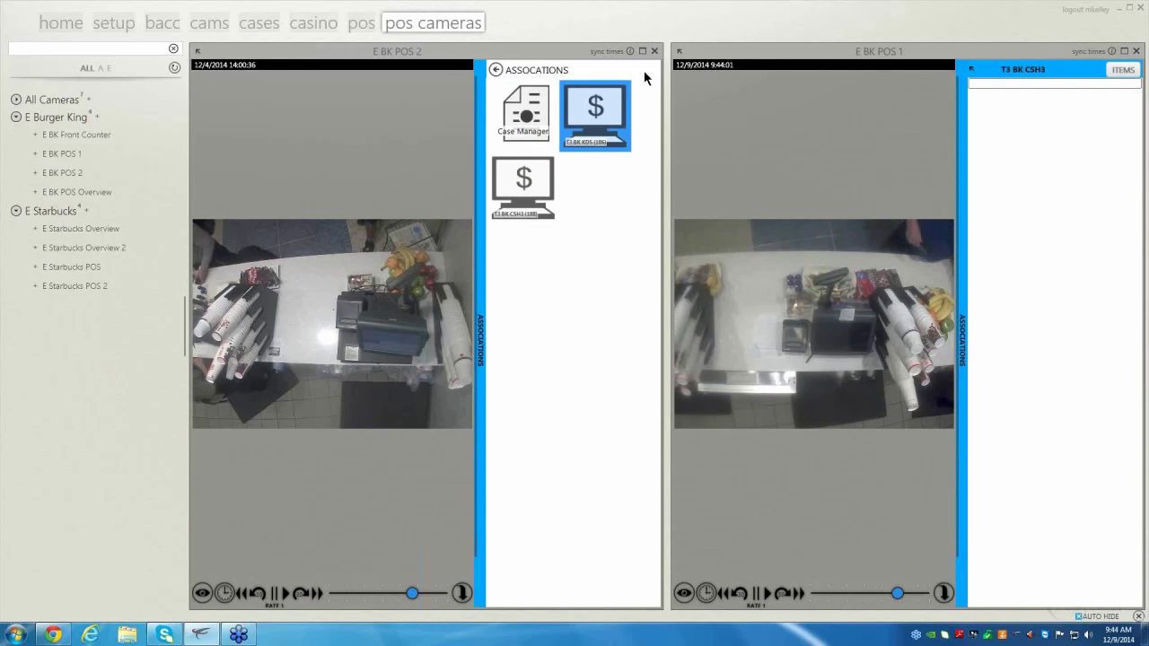
pyautogui.click(531, 186)
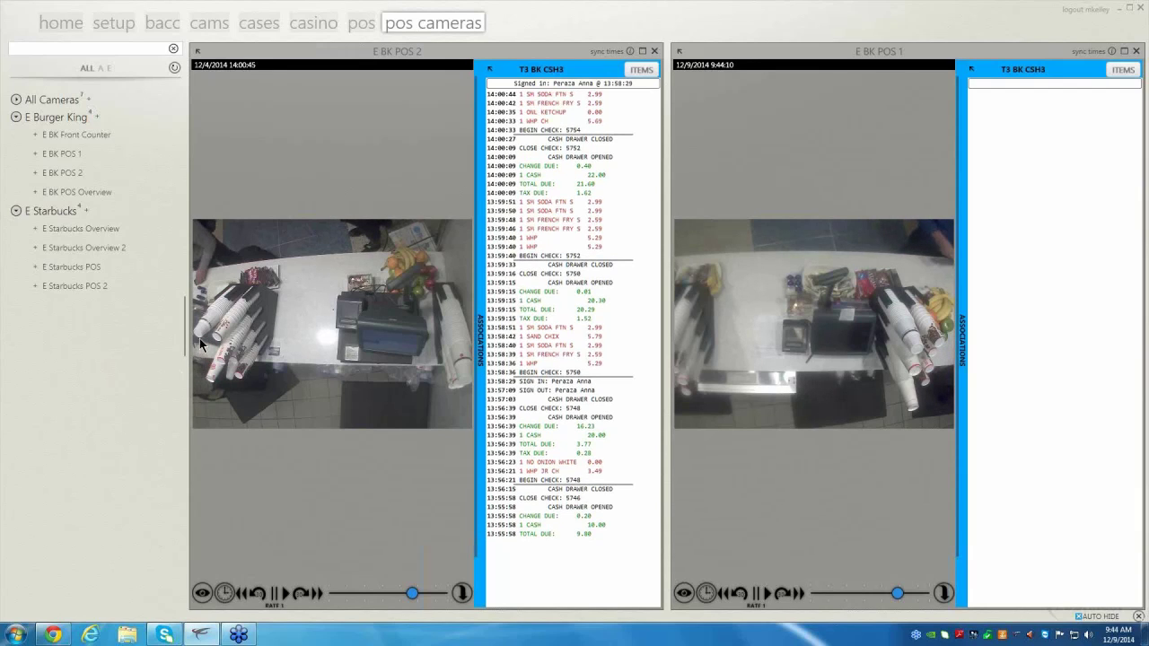
pyautogui.click(640, 72)
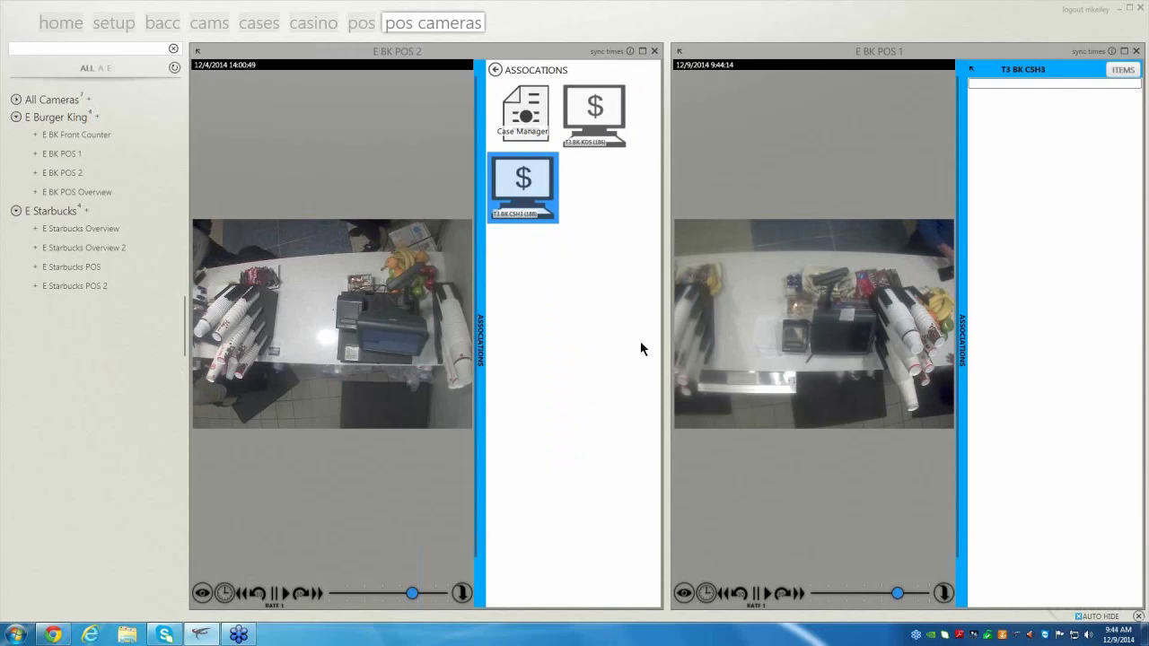
# Open the Case Manager Incident Tracker from E BK POS 2's associations panel.
pyautogui.click(533, 131)
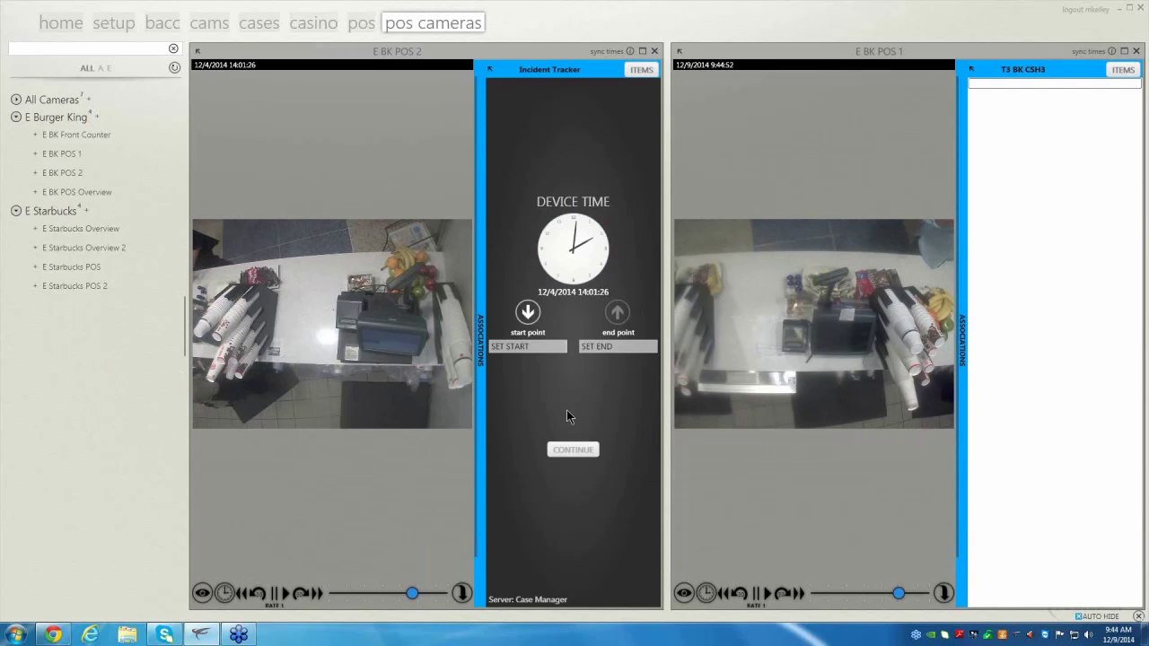
# Mark a 14:01:30–14:01:38 clip on E BK POS 2 and file it to an existing incident.
pyautogui.click(539, 343)
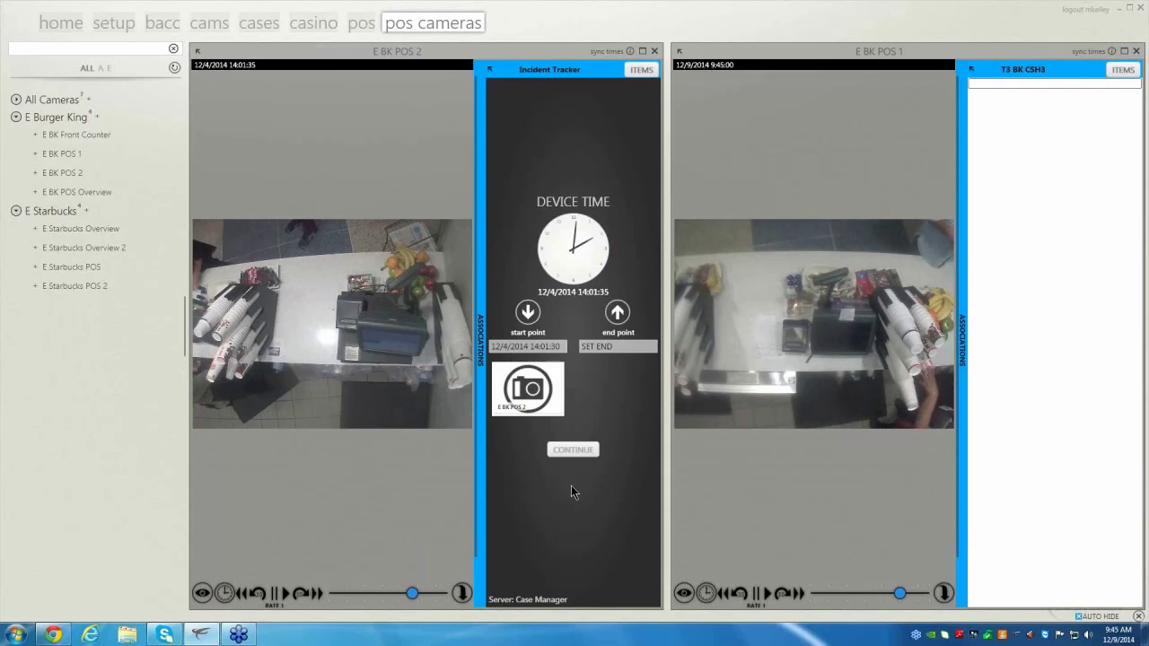
pyautogui.click(618, 314)
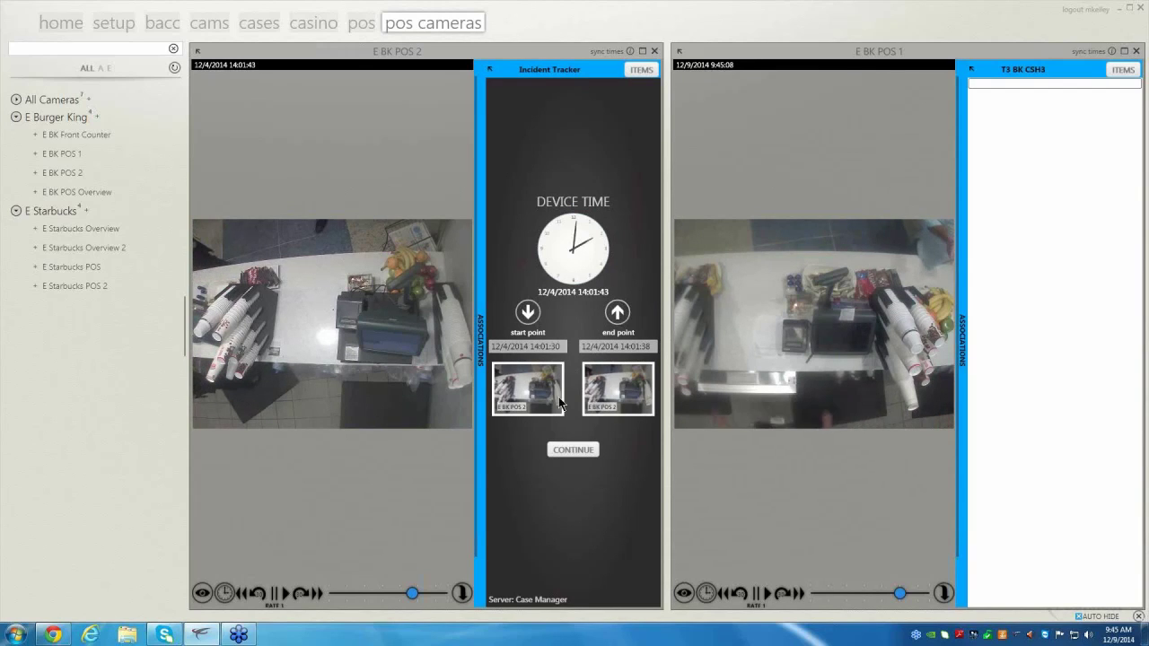
pyautogui.moveTo(613, 400); pyautogui.dragTo(538, 358)
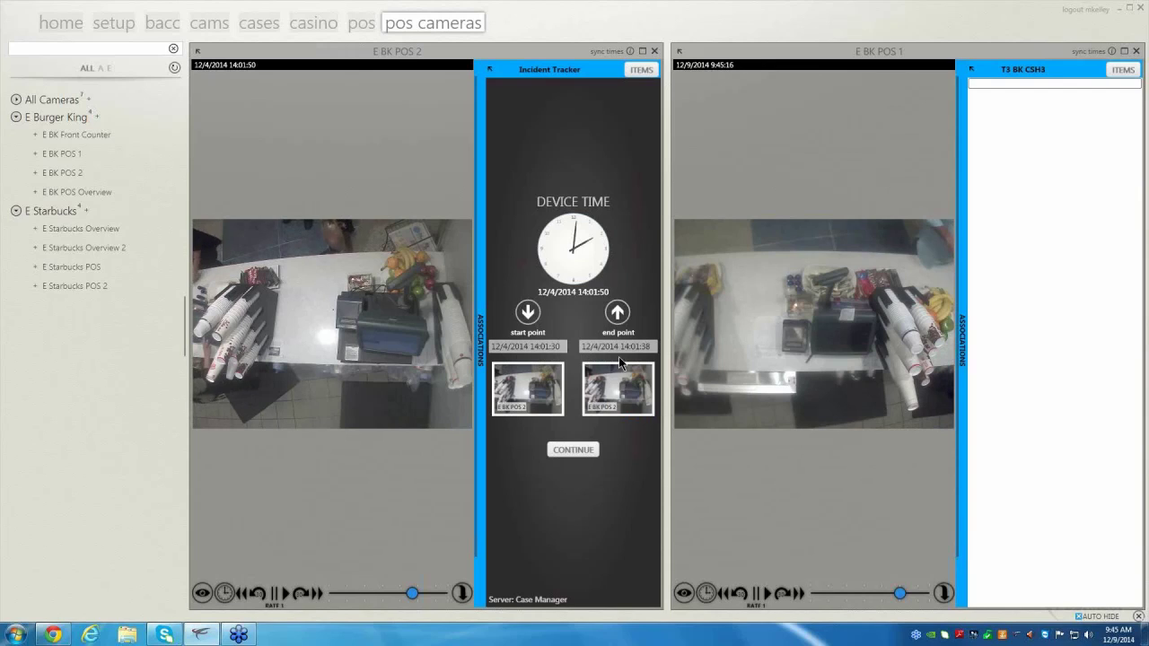
pyautogui.click(574, 451)
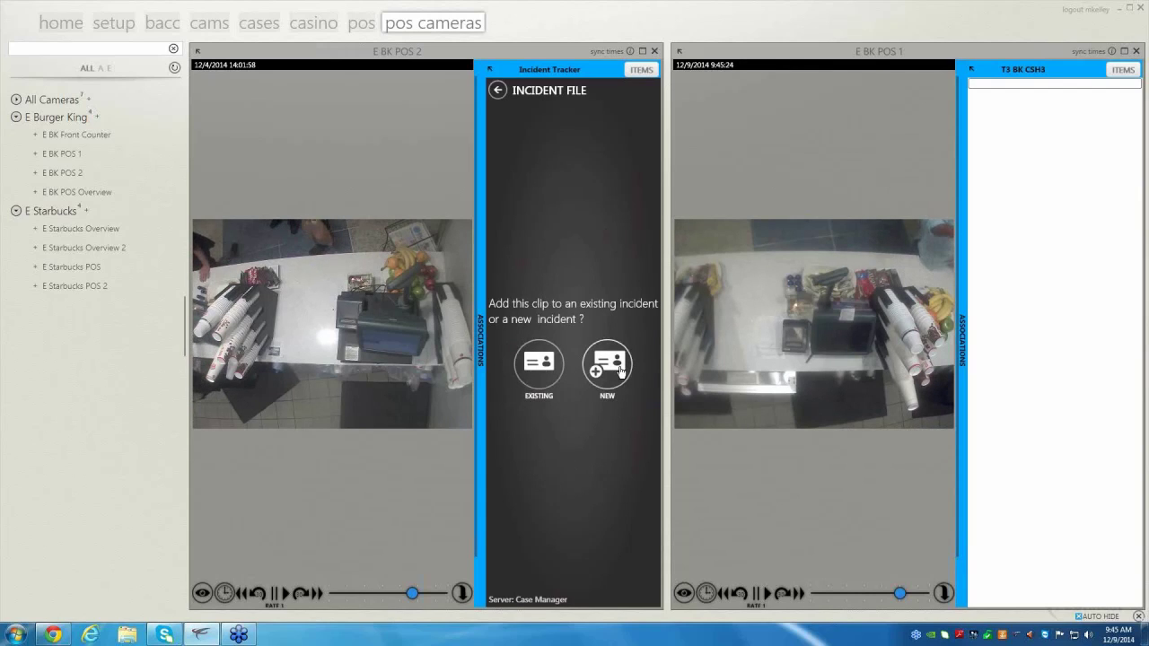
pyautogui.click(536, 365)
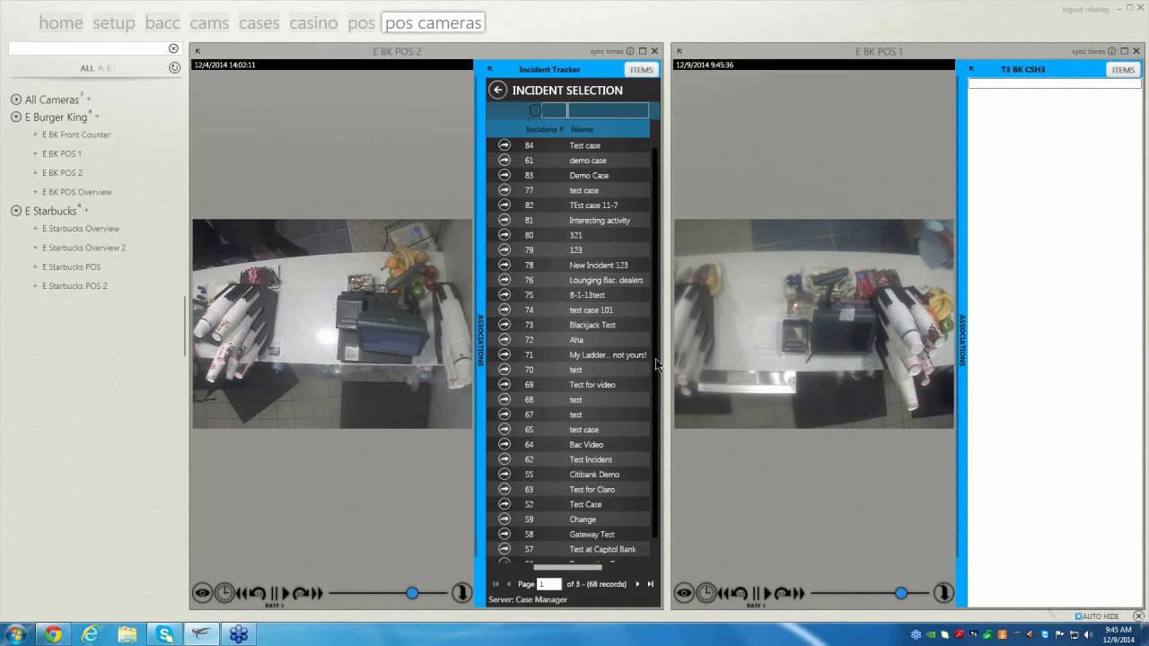
# Select incident 68 'test' from the Incident Selection list.
pyautogui.scroll(-1, 655, 365)
pyautogui.scroll(1, 643, 208)
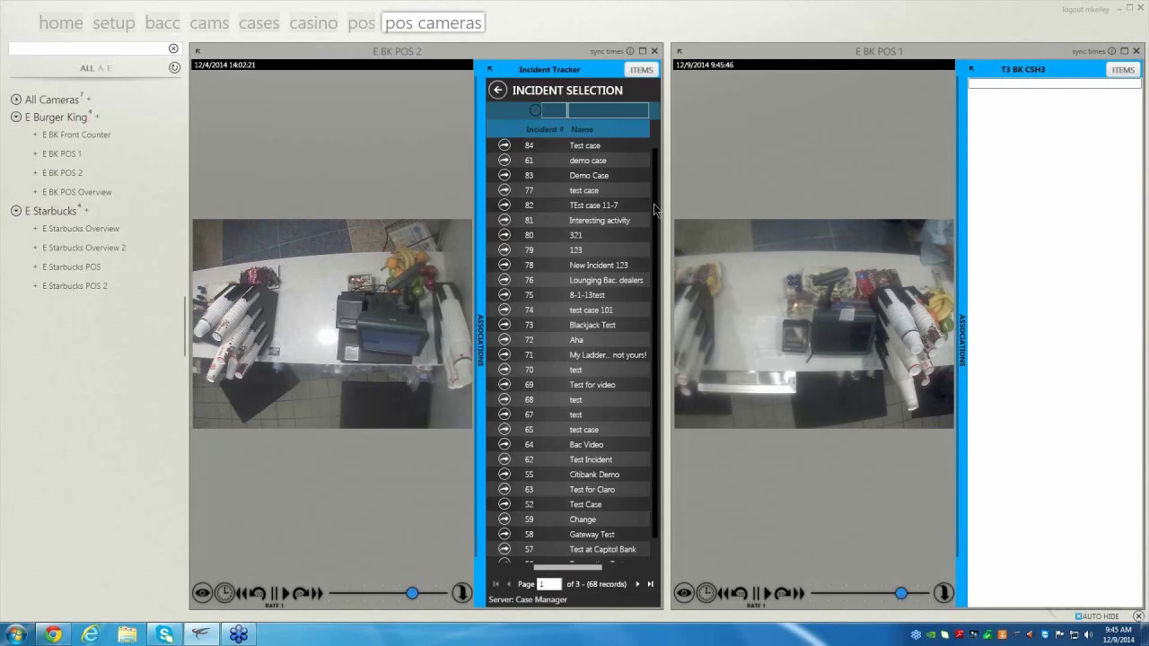
pyautogui.click(502, 410)
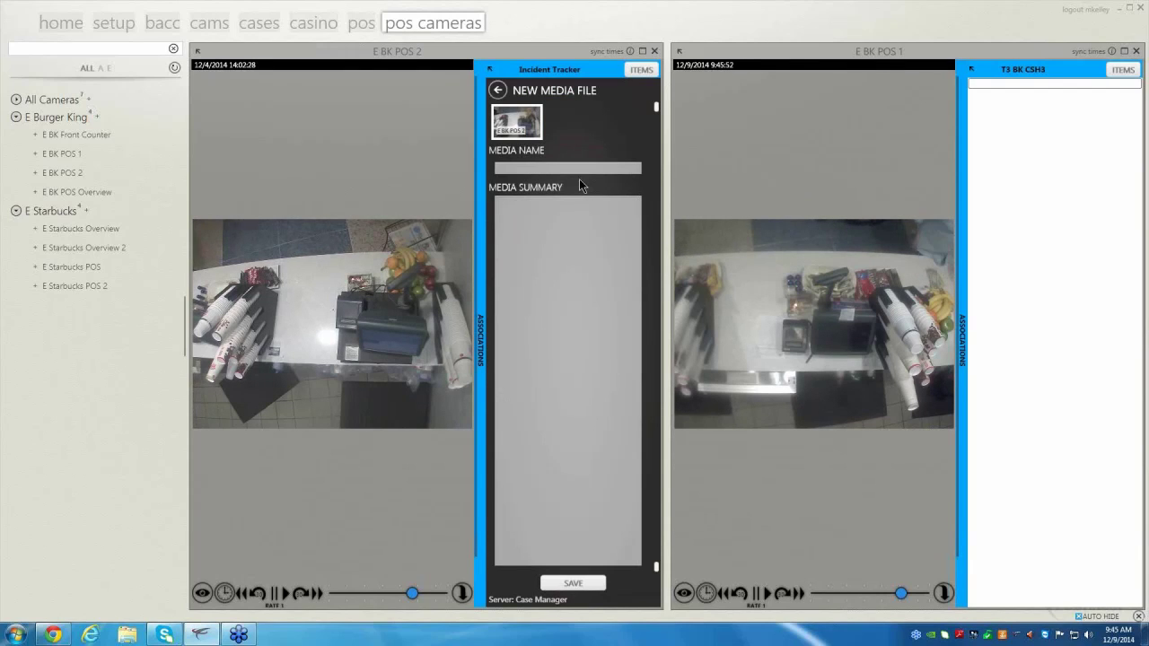
# Save a media file named 'test' with summary 'webinar 12/9/14' to the incident.
pyautogui.click(582, 169)
pyautogui.write('test')
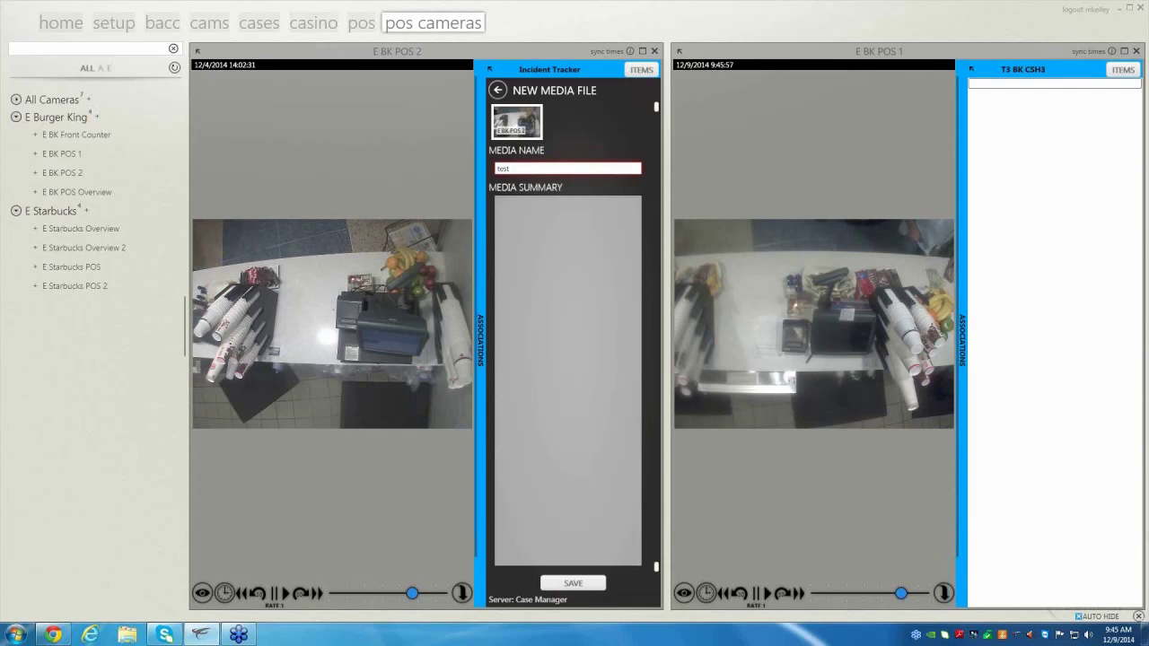
pyautogui.click(588, 262)
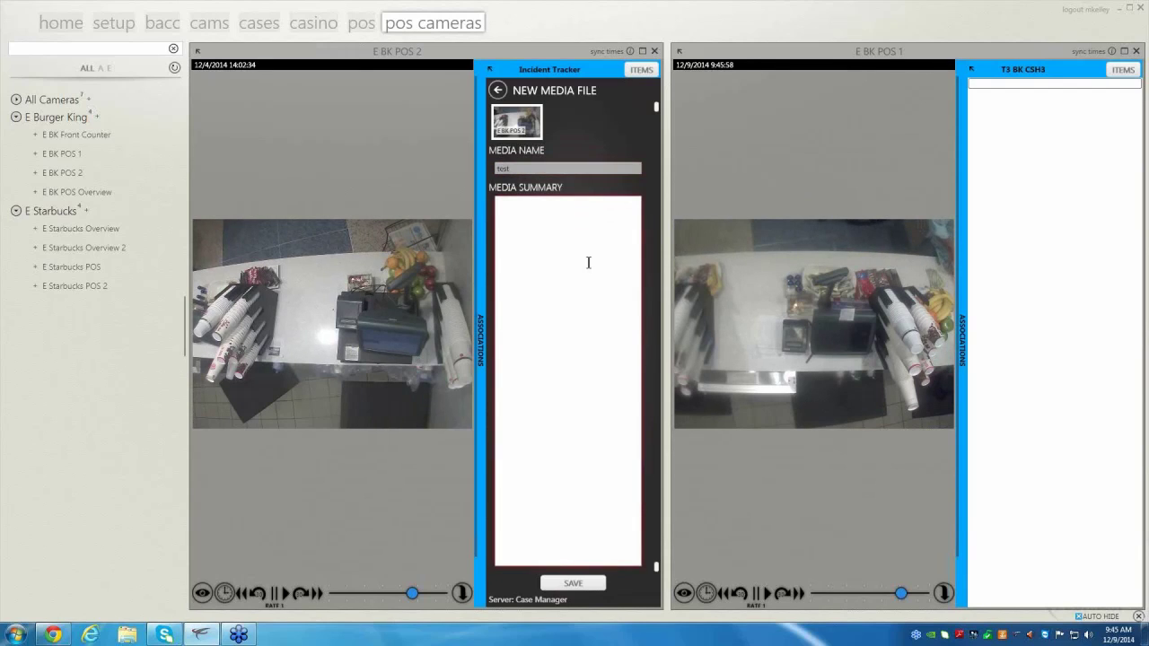
pyautogui.write('webinar')
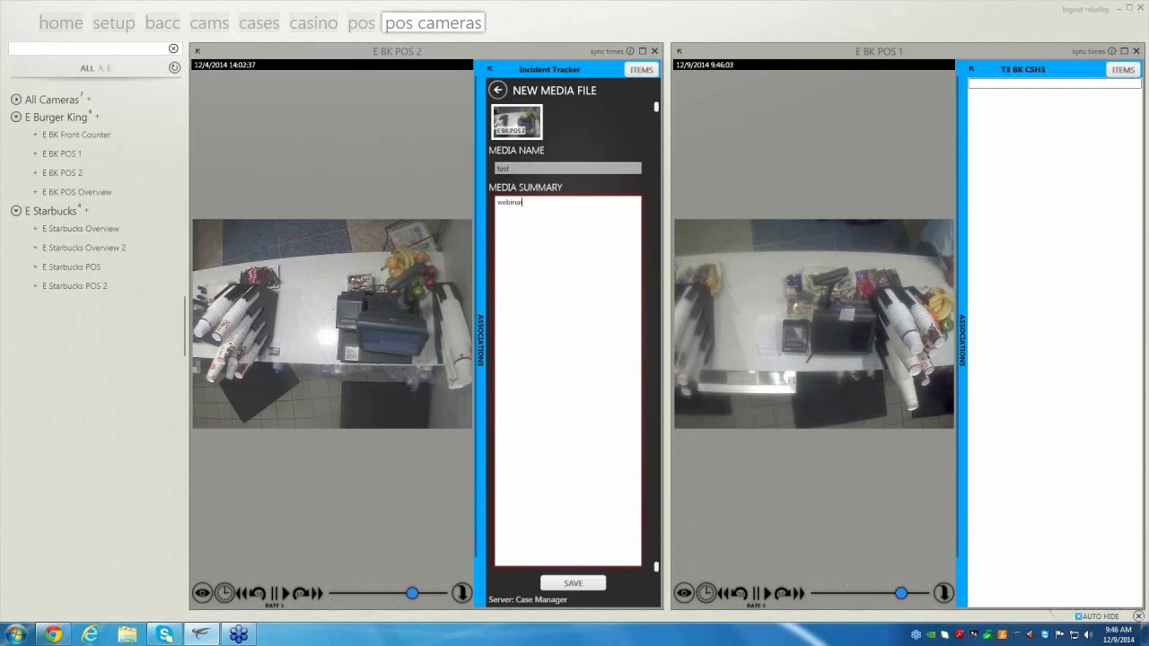
pyautogui.write(' 12/9/14')
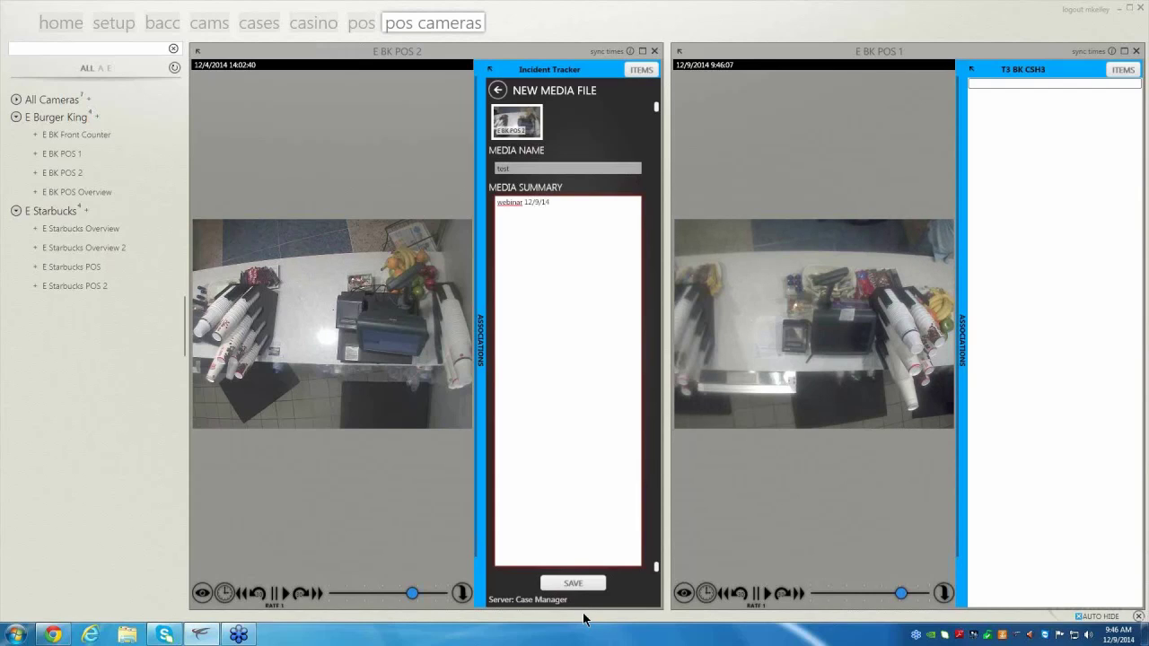
pyautogui.click(570, 587)
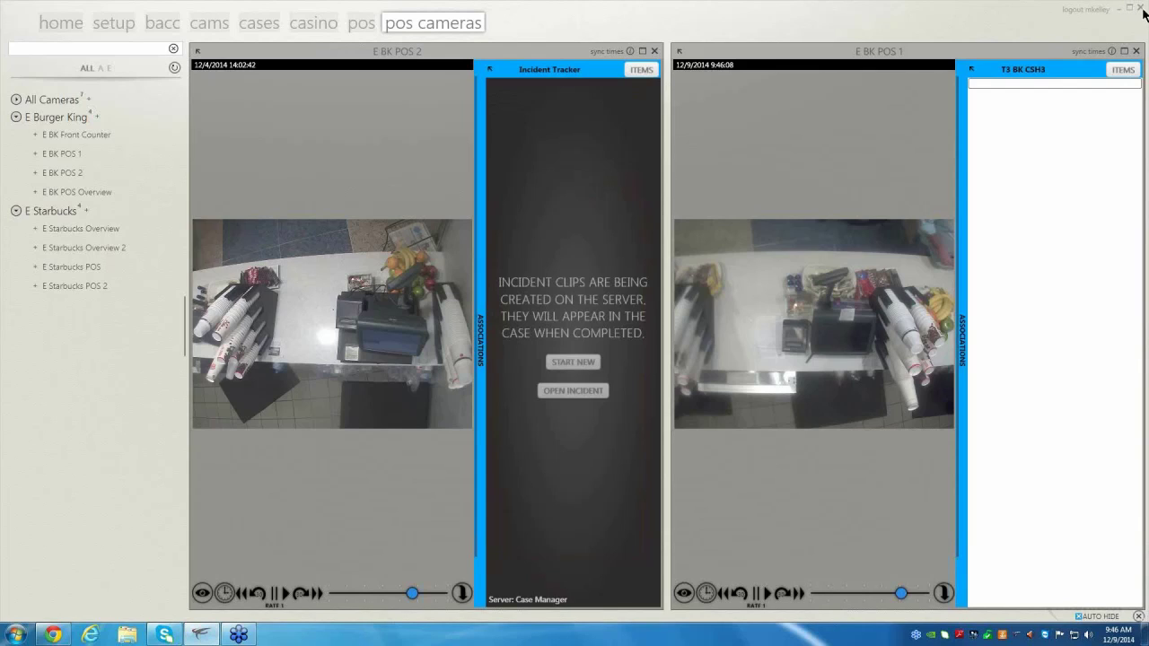
# Launch a second eConnect NVR5 window from the taskbar icon's menu.
pyautogui.rightClick(203, 635)
pyautogui.click(191, 605)
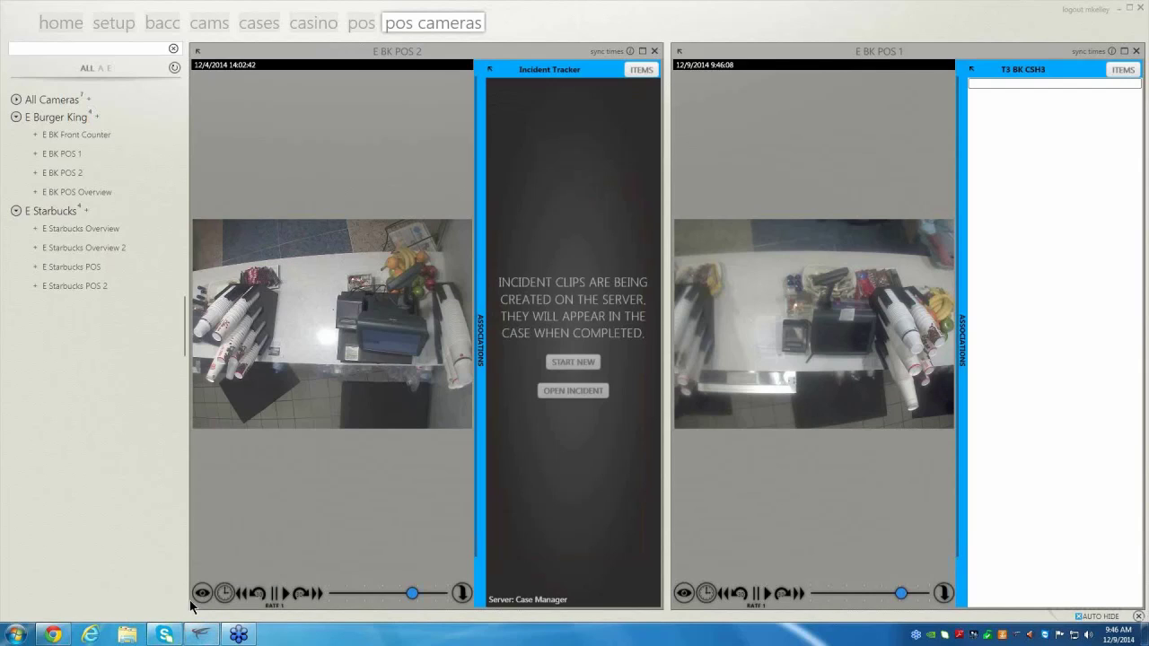
pyautogui.rightClick(201, 635)
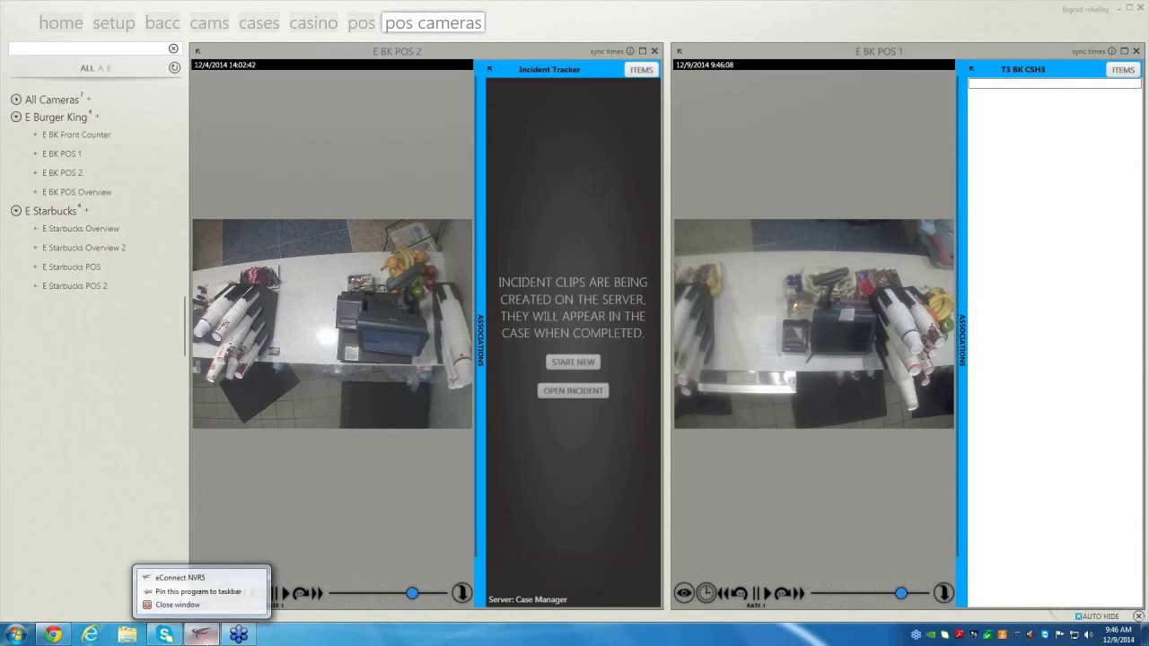
pyautogui.click(196, 579)
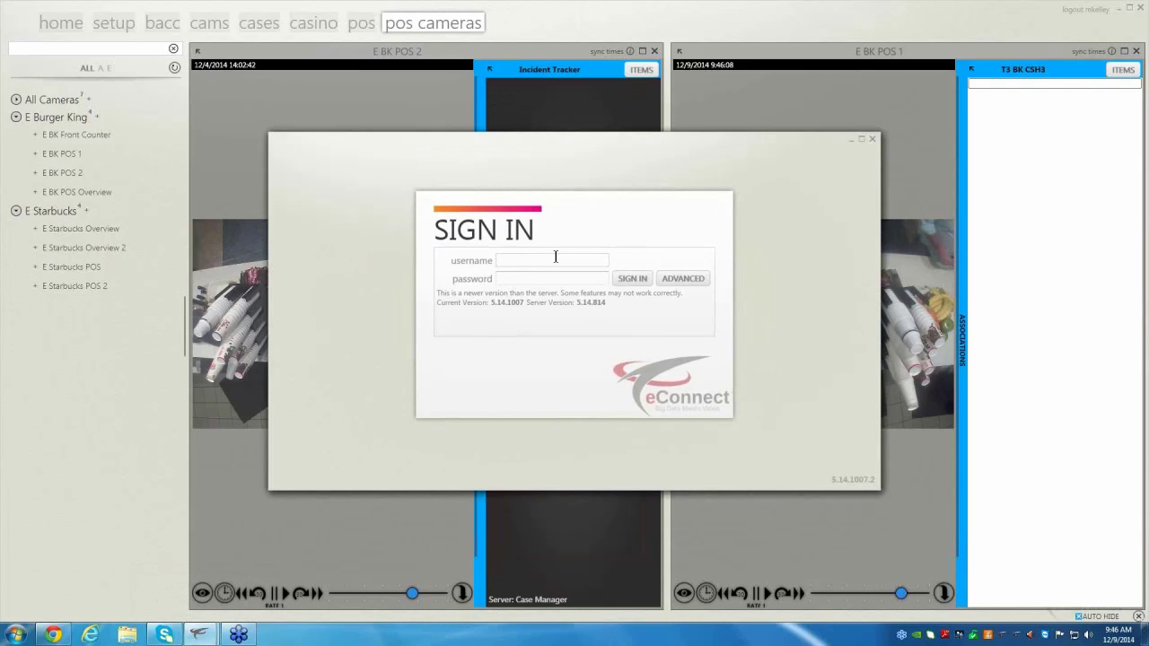
# Sign in with the user's username and password, then maximize the new window.
pyautogui.click(556, 259)
pyautogui.press('Tab')
pyautogui.press('Return')
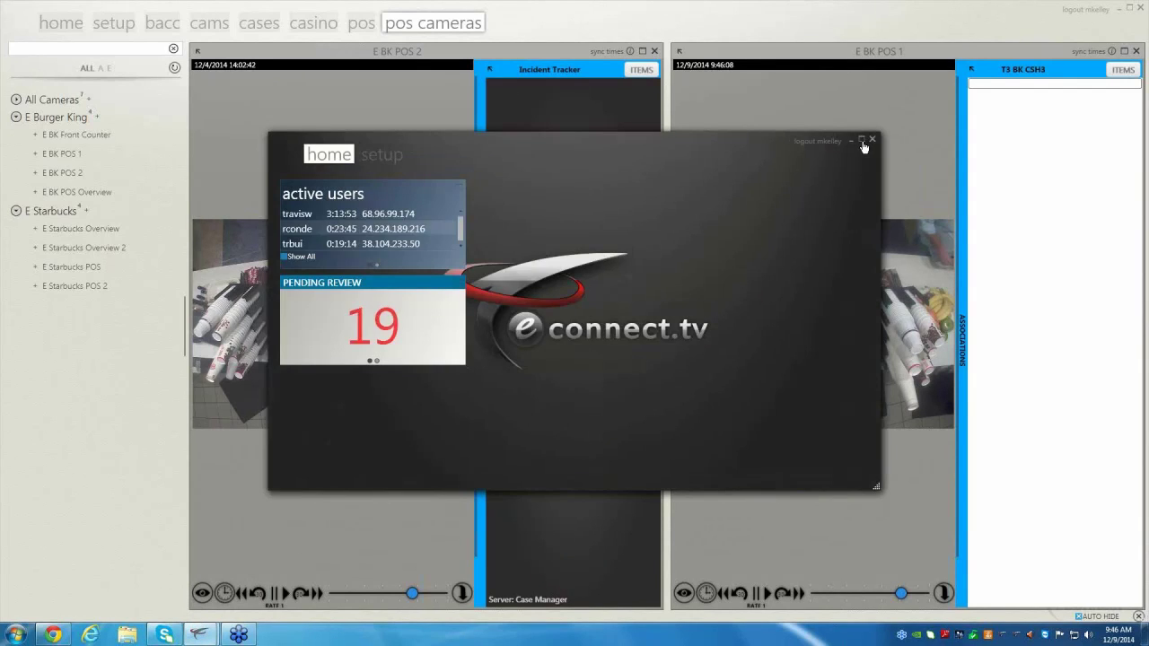
pyautogui.click(862, 141)
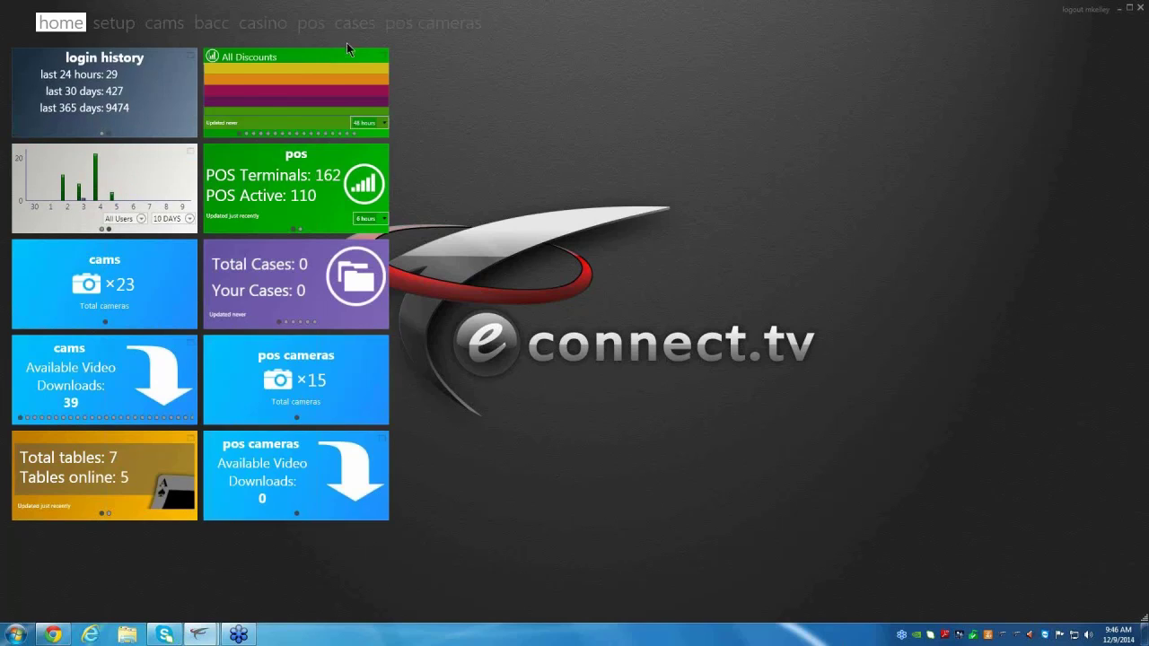
# Open case #68 test, play its new test / webinar 12/9/14 clip, then close the clip and case.
pyautogui.click(449, 26)
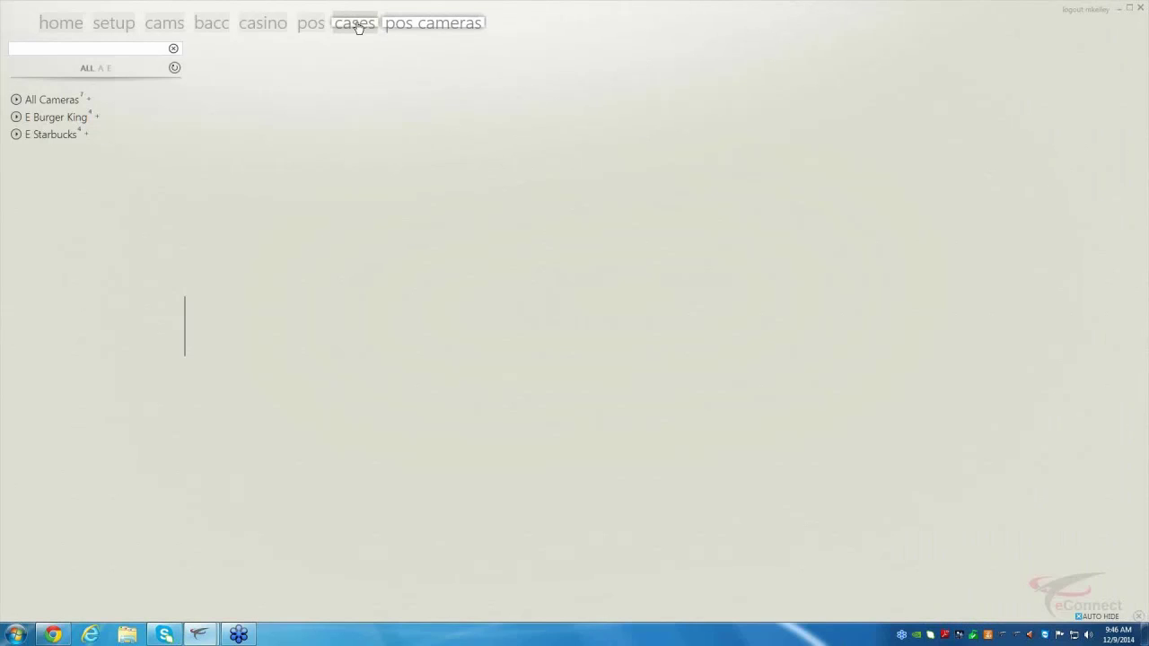
pyautogui.click(355, 24)
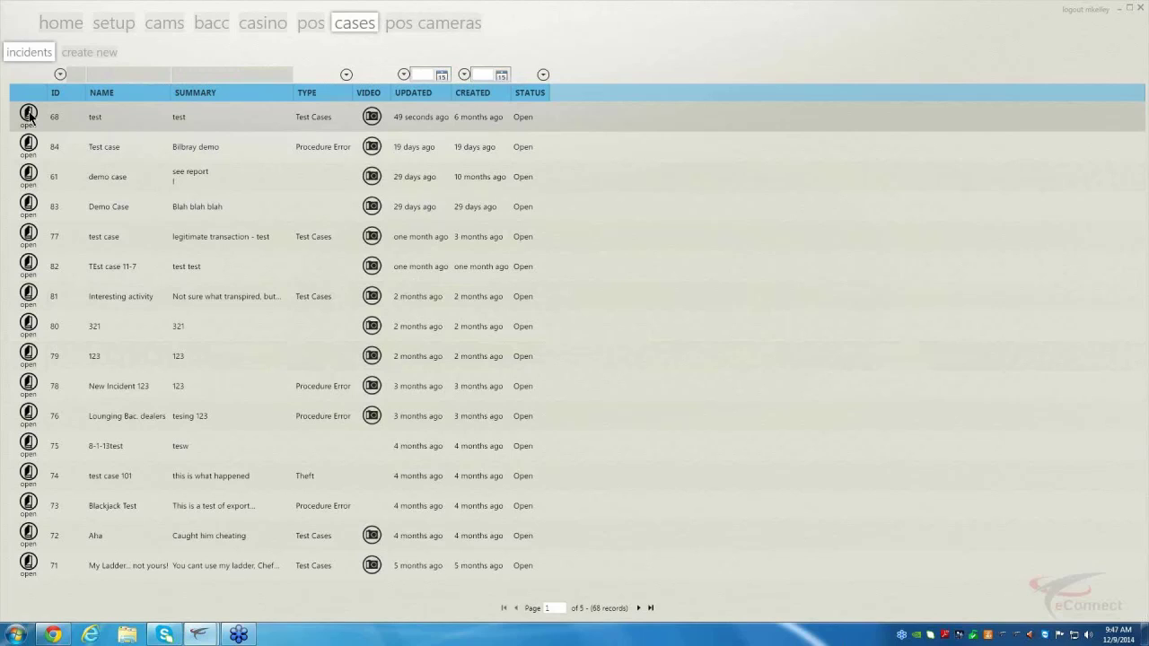
pyautogui.click(29, 114)
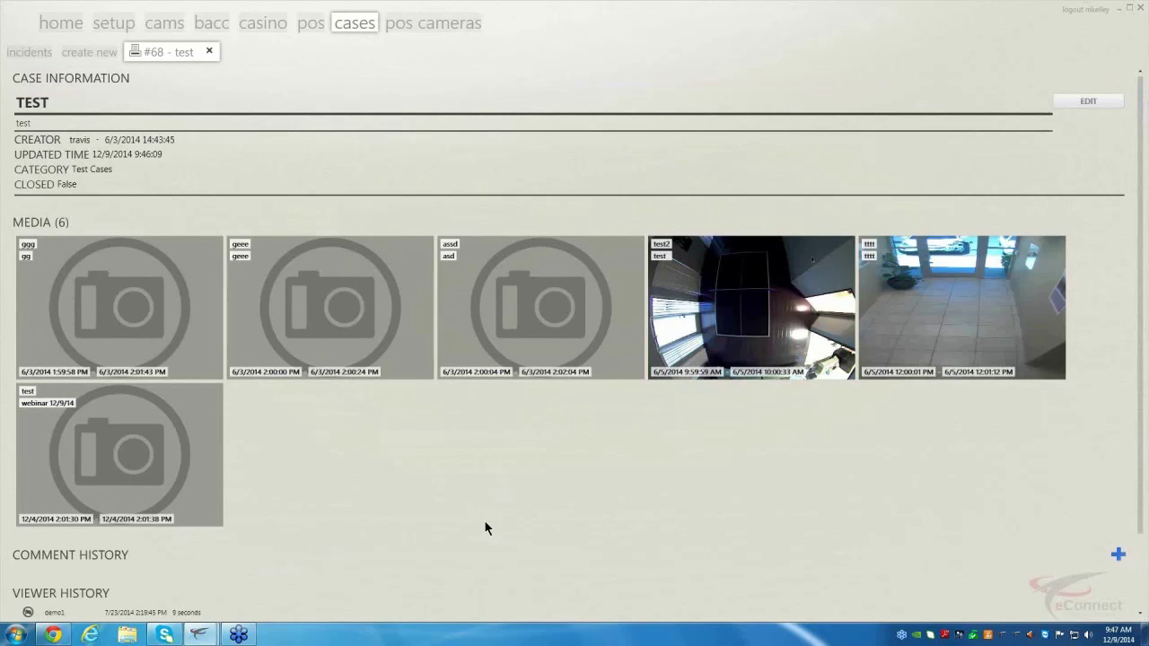
pyautogui.moveTo(84, 458)
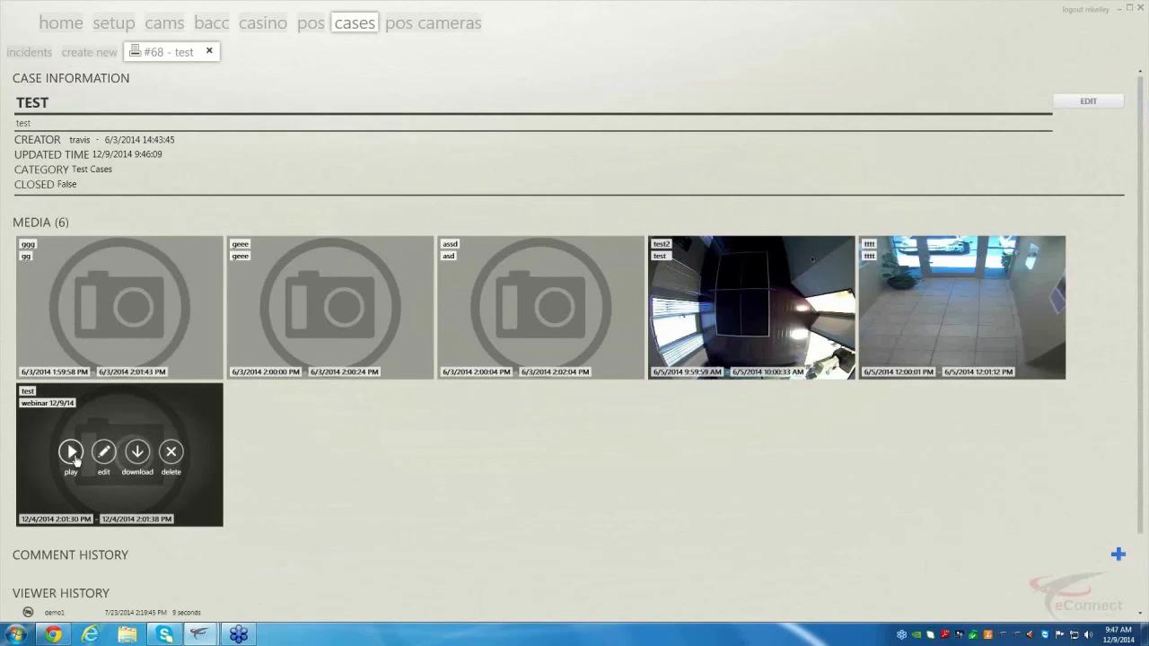
pyautogui.click(72, 451)
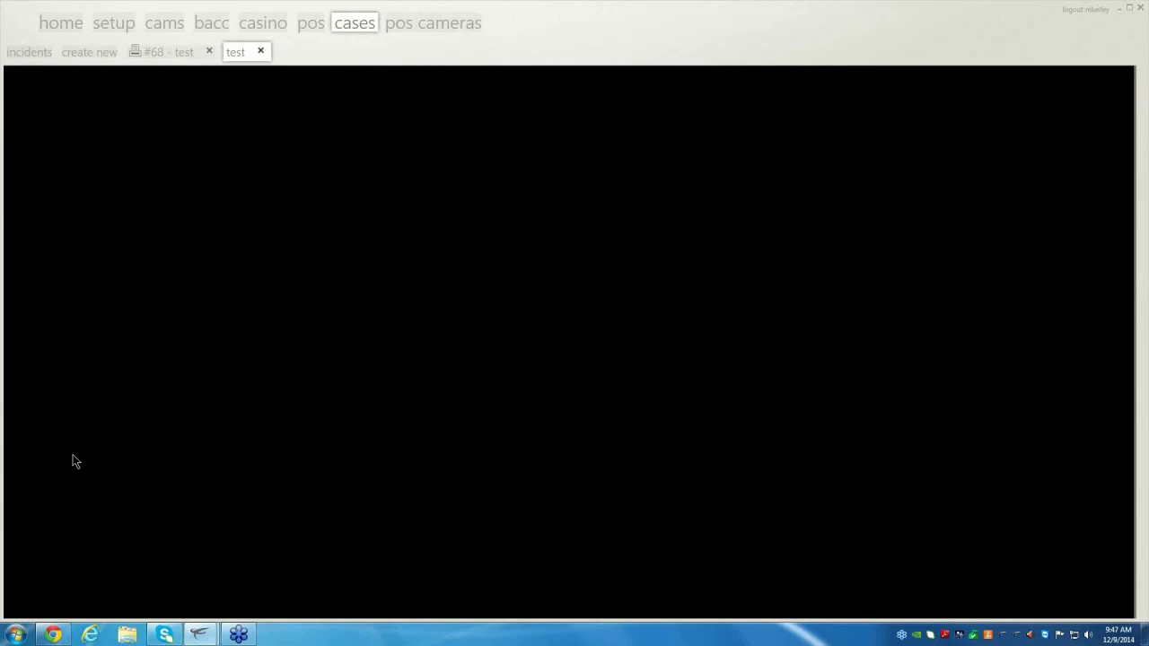
pyautogui.click(261, 52)
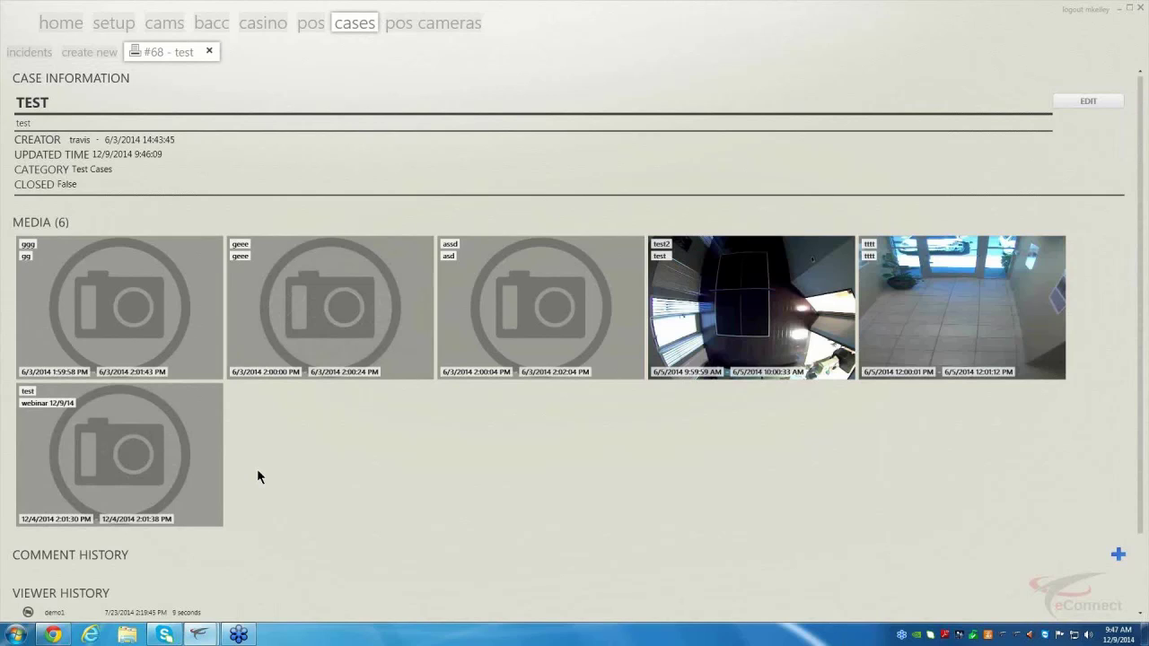
pyautogui.click(210, 52)
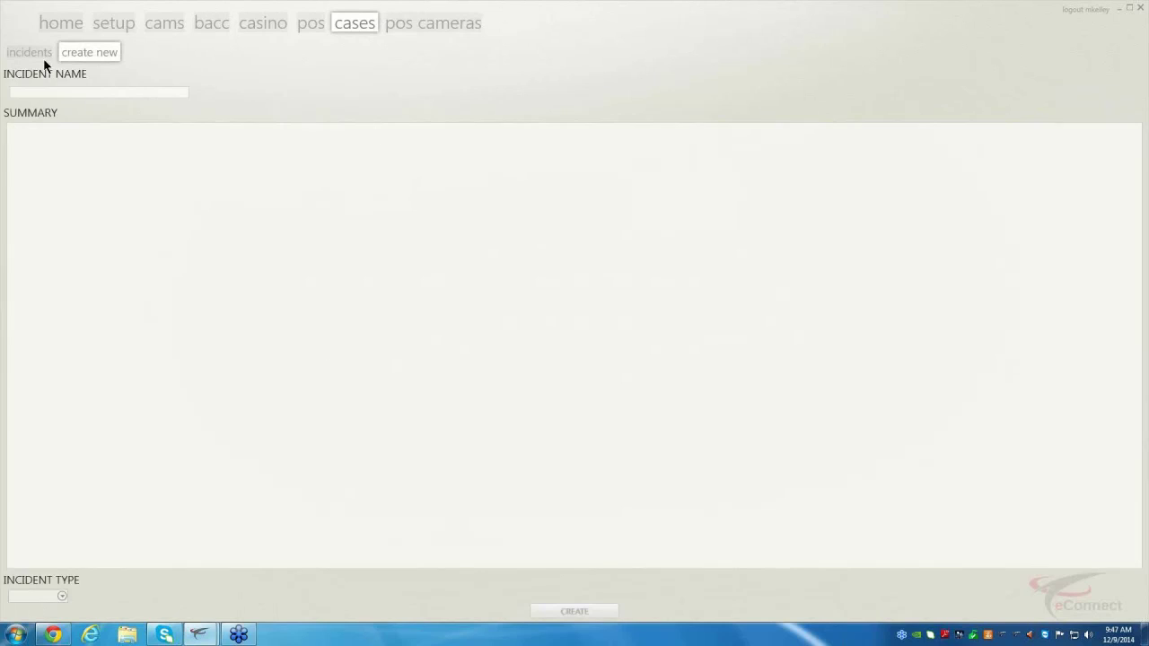
# From the incidents list, go to pos cameras, expand E Burger King and open the E BK POS 1 feed.
pyautogui.click(43, 58)
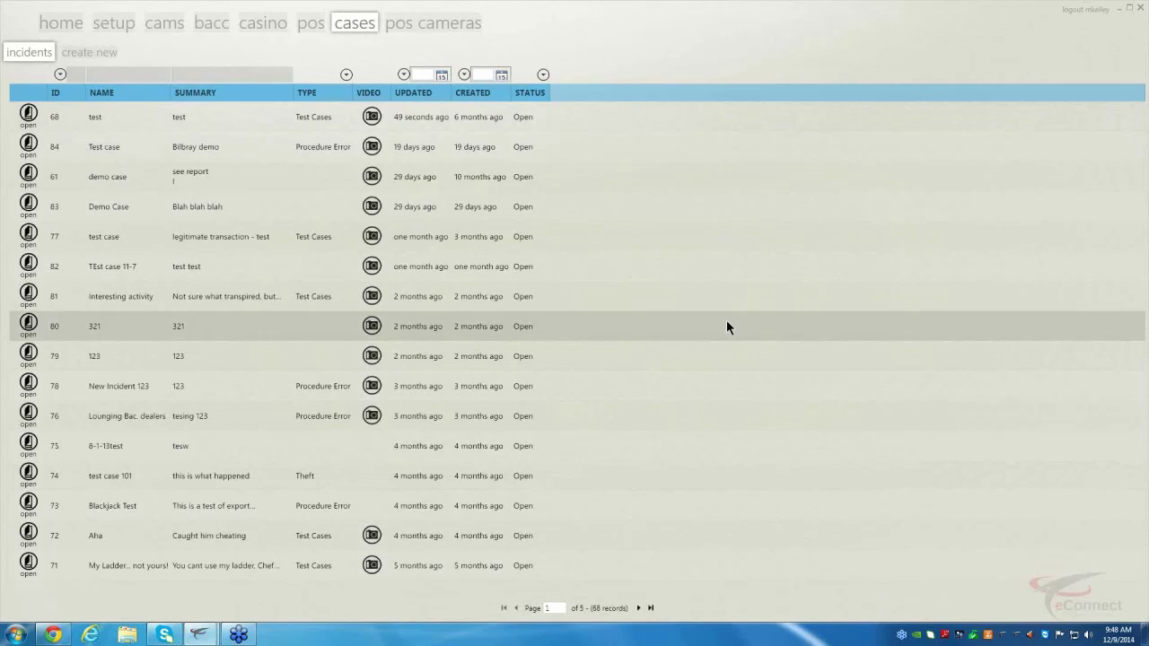
pyautogui.click(434, 25)
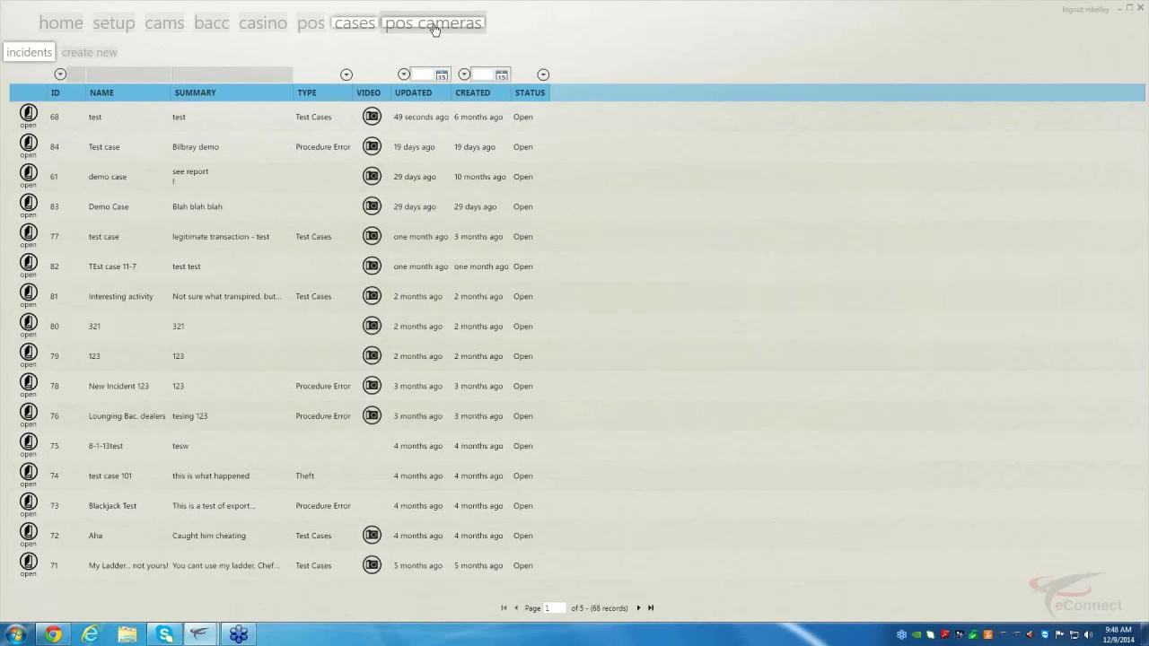
pyautogui.click(19, 117)
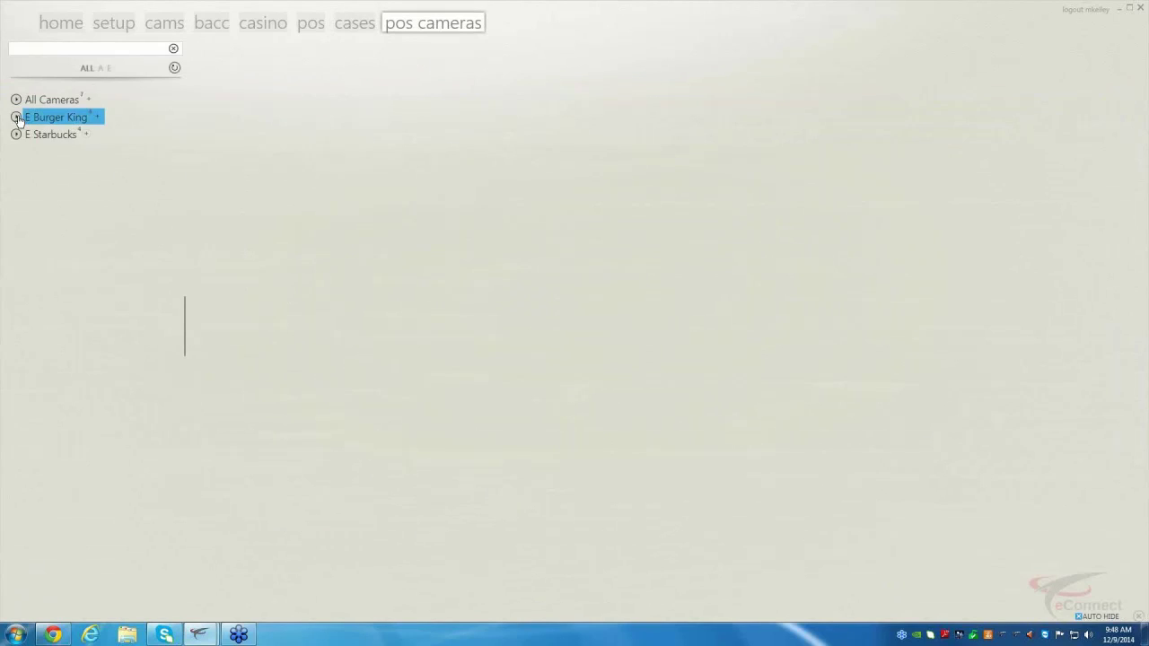
pyautogui.click(37, 156)
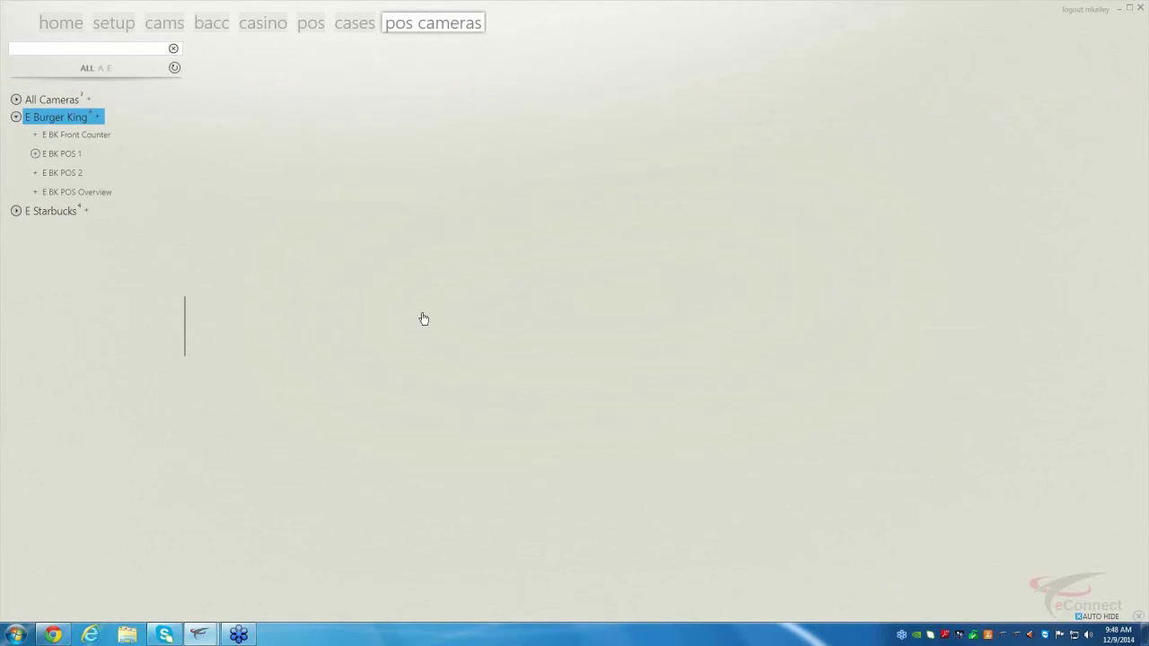